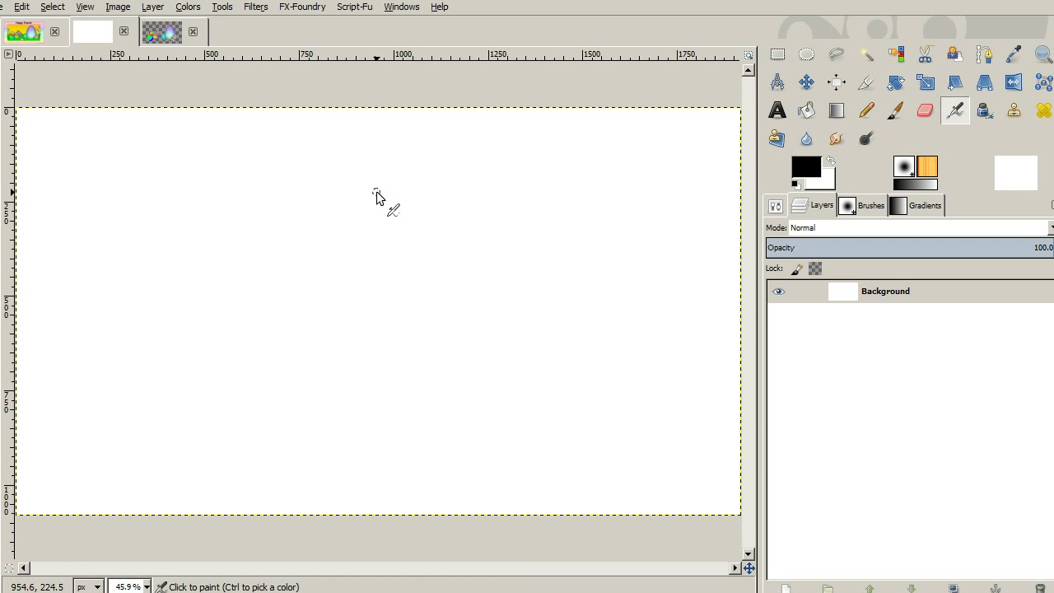
{"action": "left_click", "coordinate": [452, 195]}
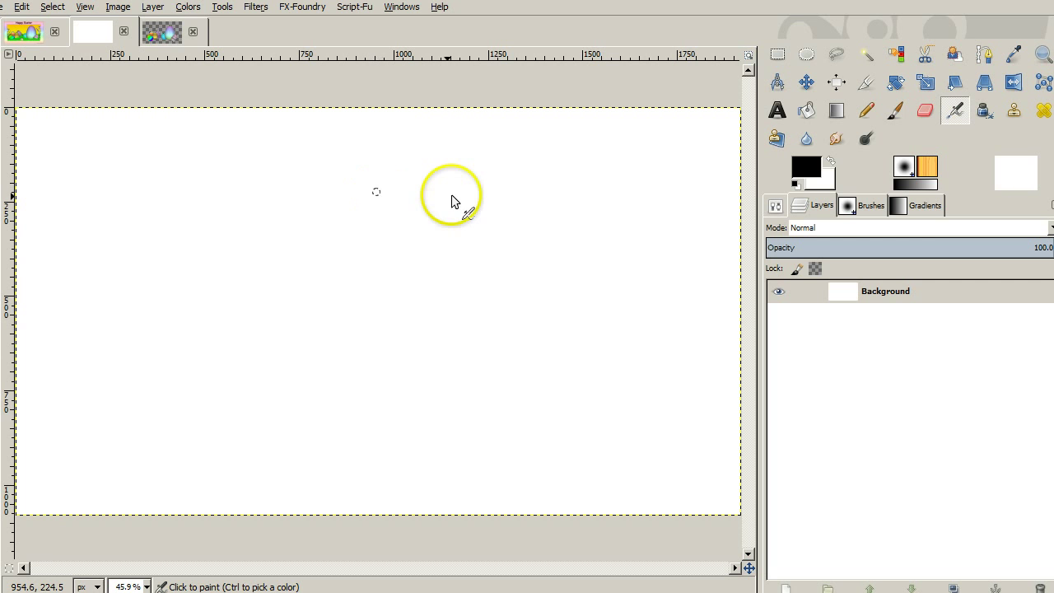
{"action": "left_click", "coordinate": [353, 153]}
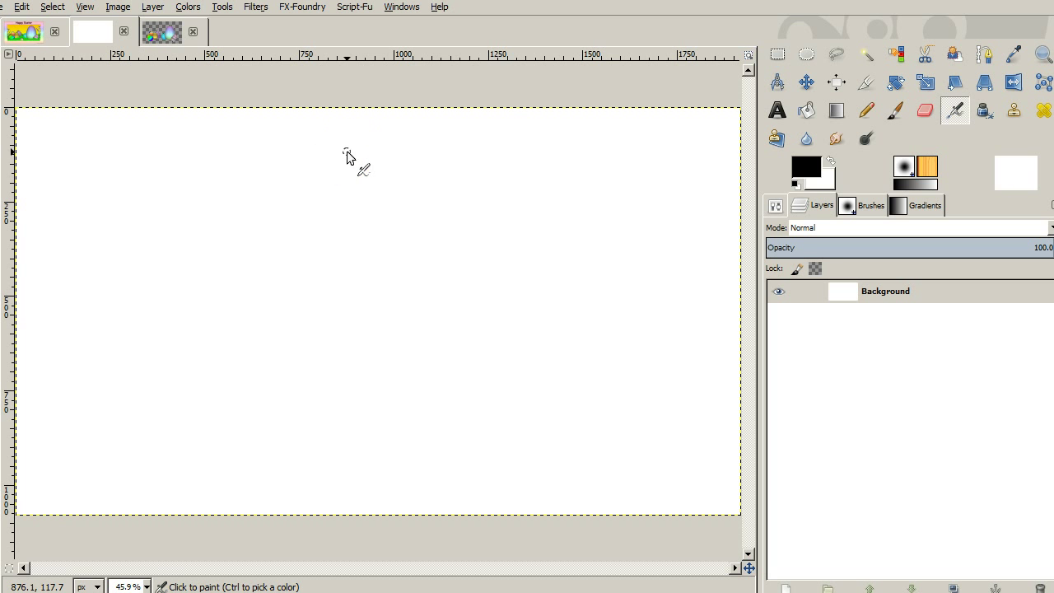
{"action": "left_click", "coordinate": [486, 89]}
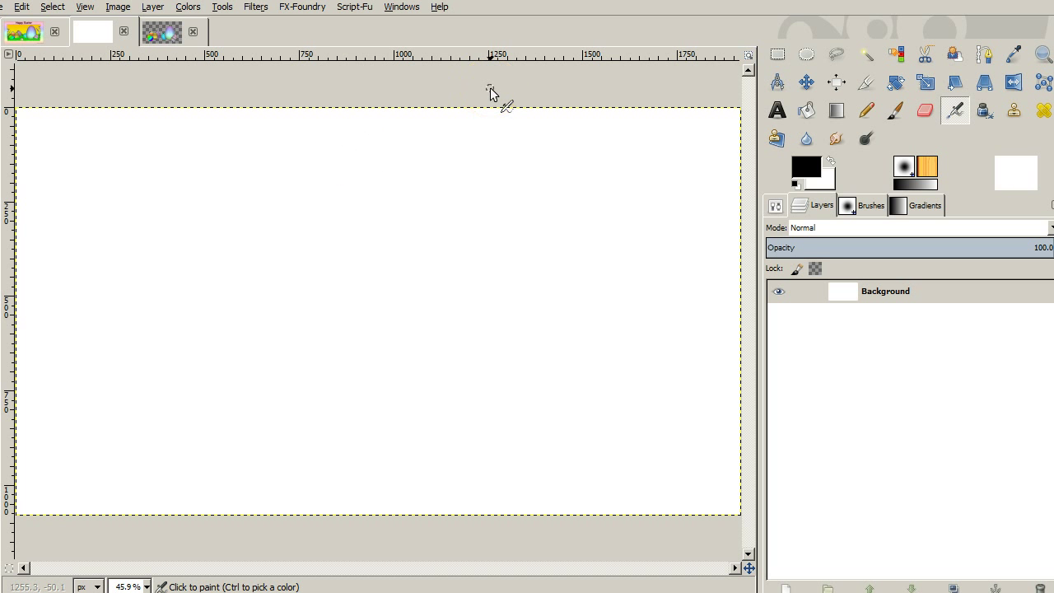
{"action": "mouse_move", "coordinate": [490, 93]}
{"action": "left_mouse_down"}
{"action": "mouse_move", "coordinate": [305, 52]}
{"action": "mouse_move", "coordinate": [290, 76]}
{"action": "left_mouse_up"}
Step: Create a new blank image 1000 px wide and 1000 px high
{"action": "key", "text": "alt+f"}
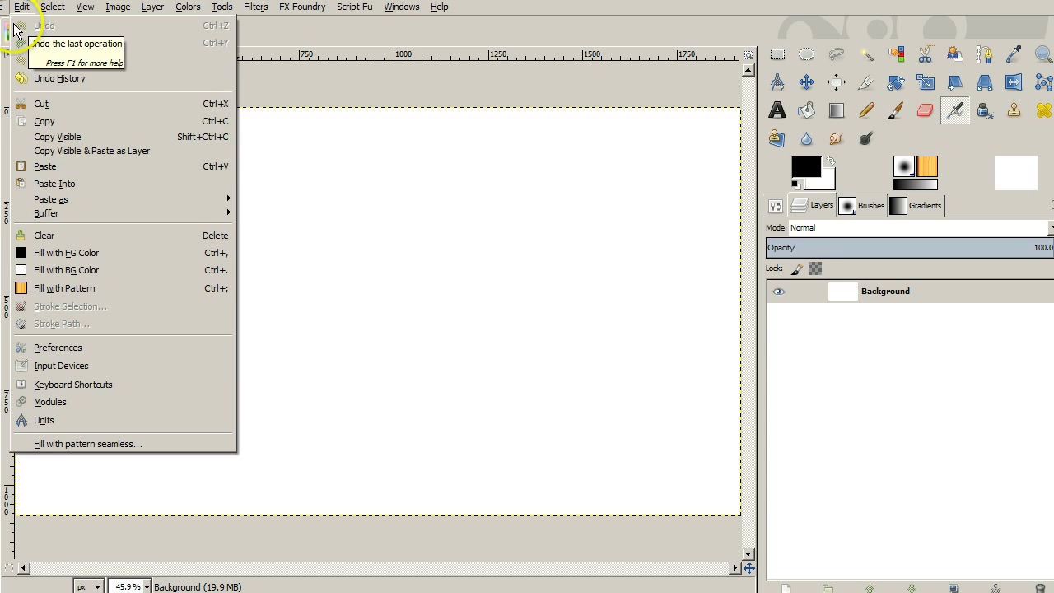
{"action": "left_click", "coordinate": [11, 27]}
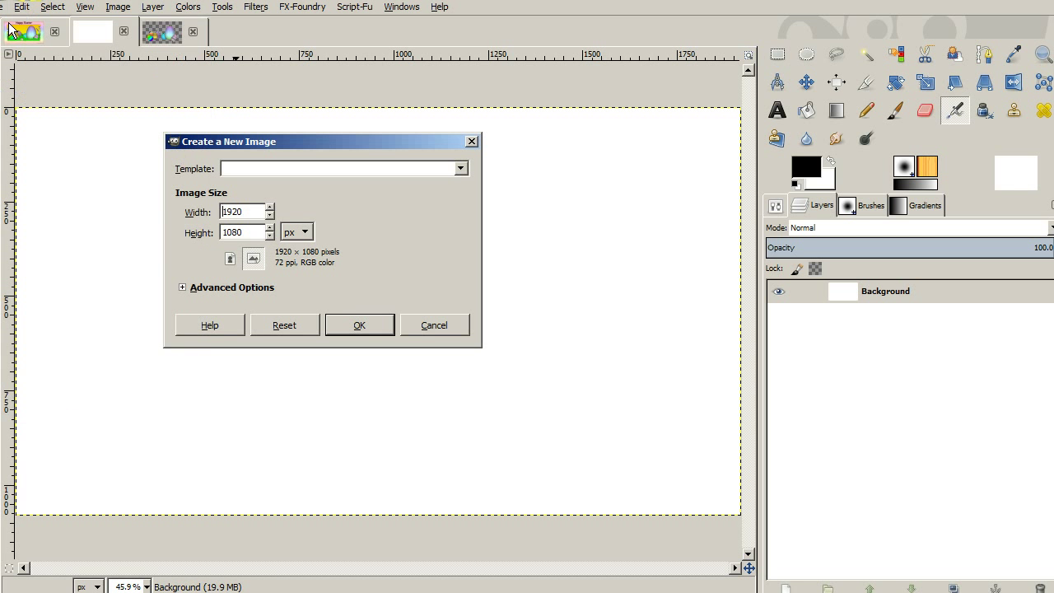
{"action": "key", "text": "Delete"}
{"action": "key", "text": "Delete"}
{"action": "key", "text": "Delete"}
{"action": "key", "text": "Delete"}
{"action": "type", "text": "1000"}
{"action": "key", "text": "Tab"}
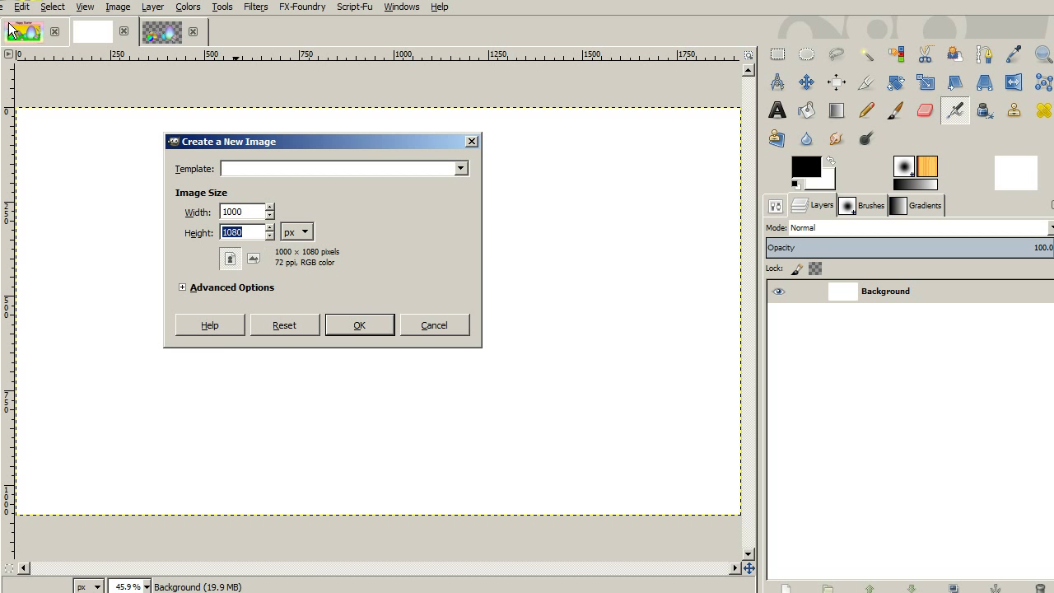
{"action": "type", "text": "1000"}
{"action": "key", "text": "Return"}
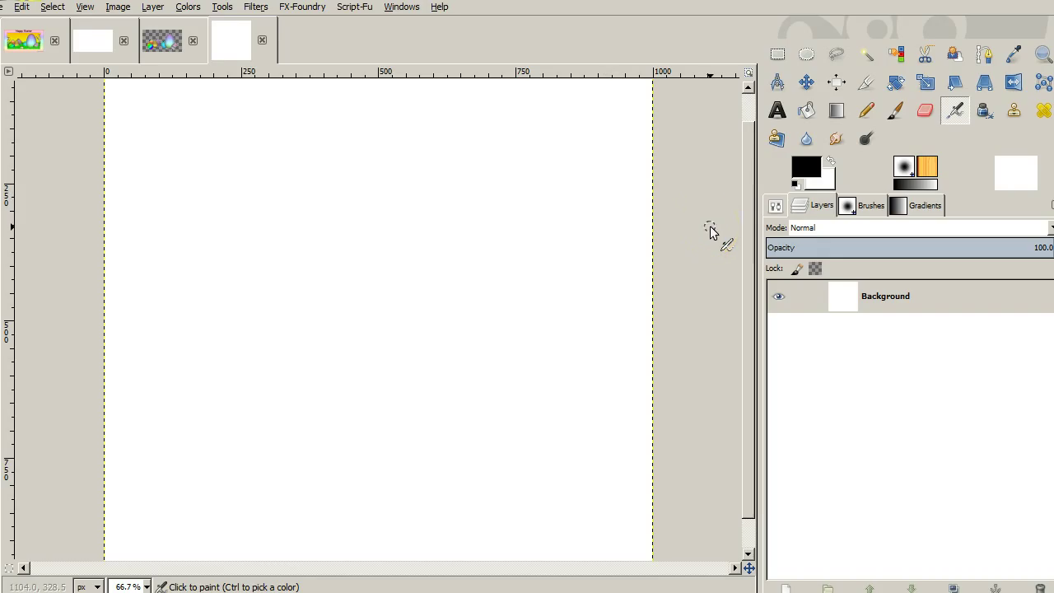
Step: Fill the blank canvas with a vertical Pastel Rainbow gradient using the Blend tool, running from the bottom edge to the top
{"action": "key", "text": "l"}
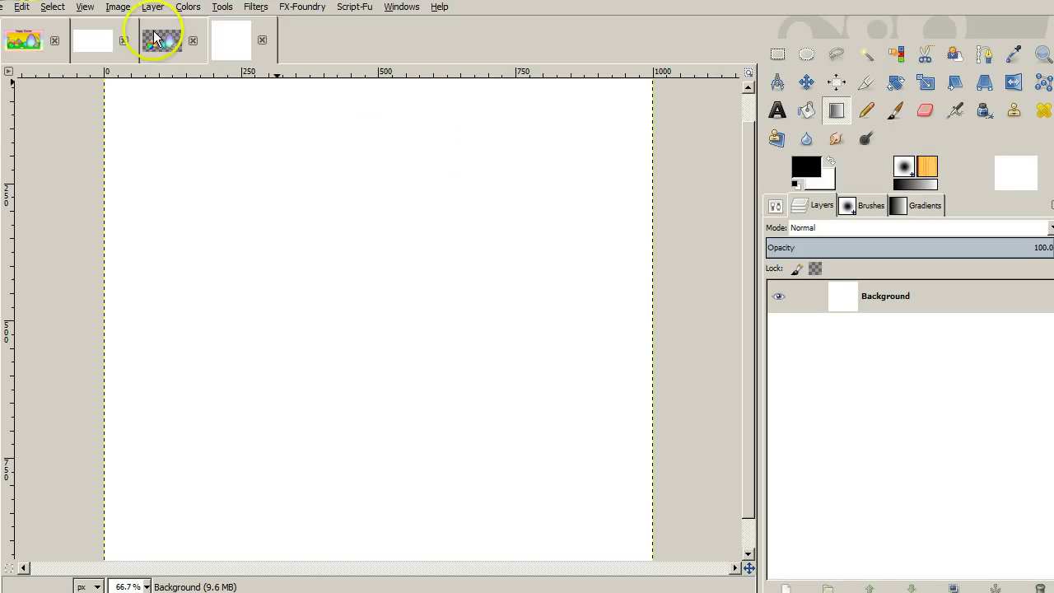
{"action": "left_click", "coordinate": [84, 10]}
{"action": "mouse_move", "coordinate": [242, 58]}
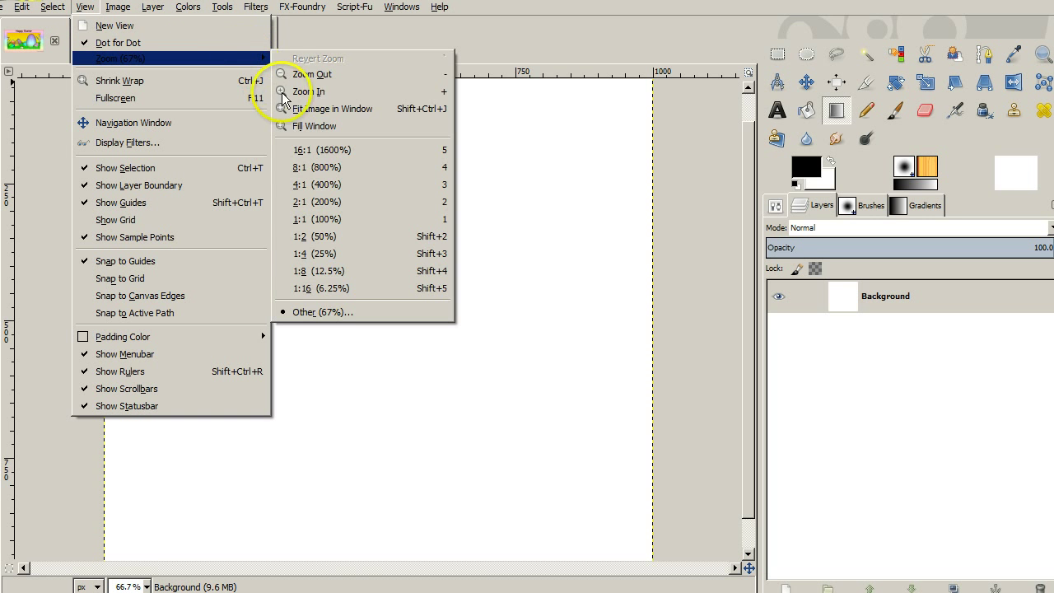
{"action": "left_click", "coordinate": [310, 107]}
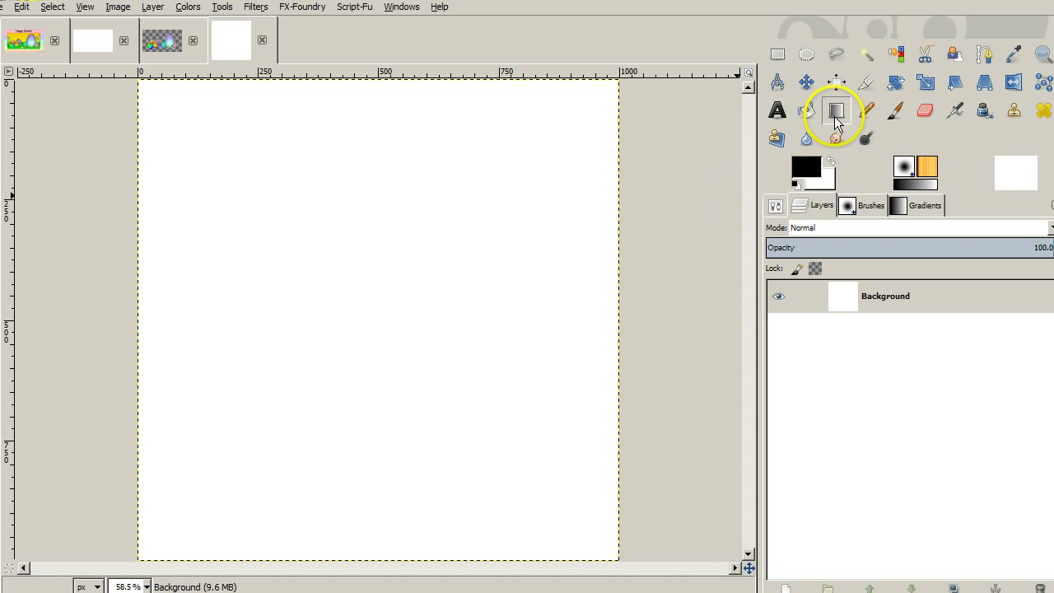
{"action": "left_click", "coordinate": [918, 204]}
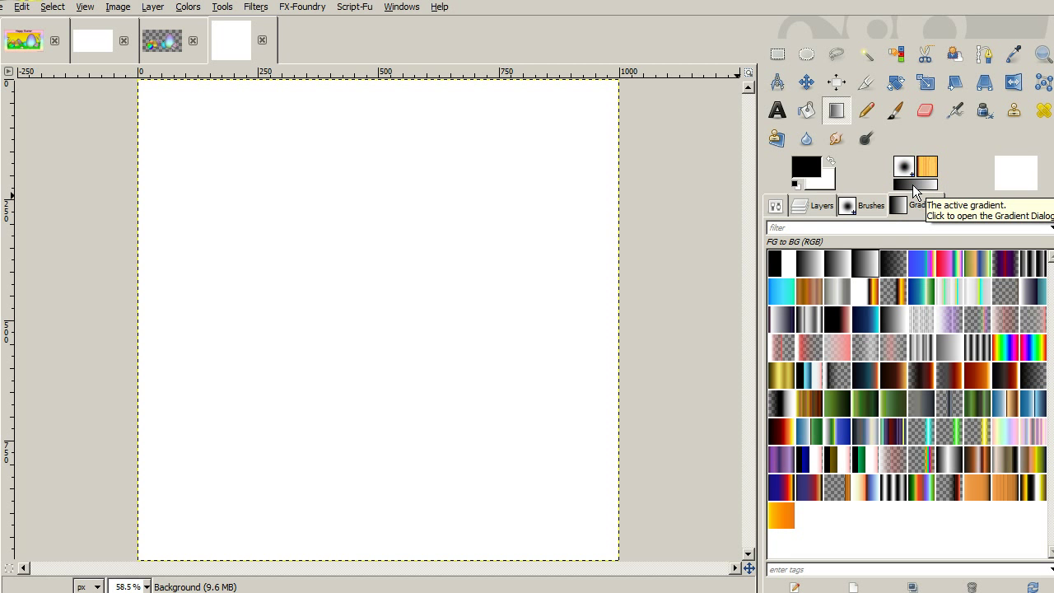
{"action": "left_click", "coordinate": [1013, 345]}
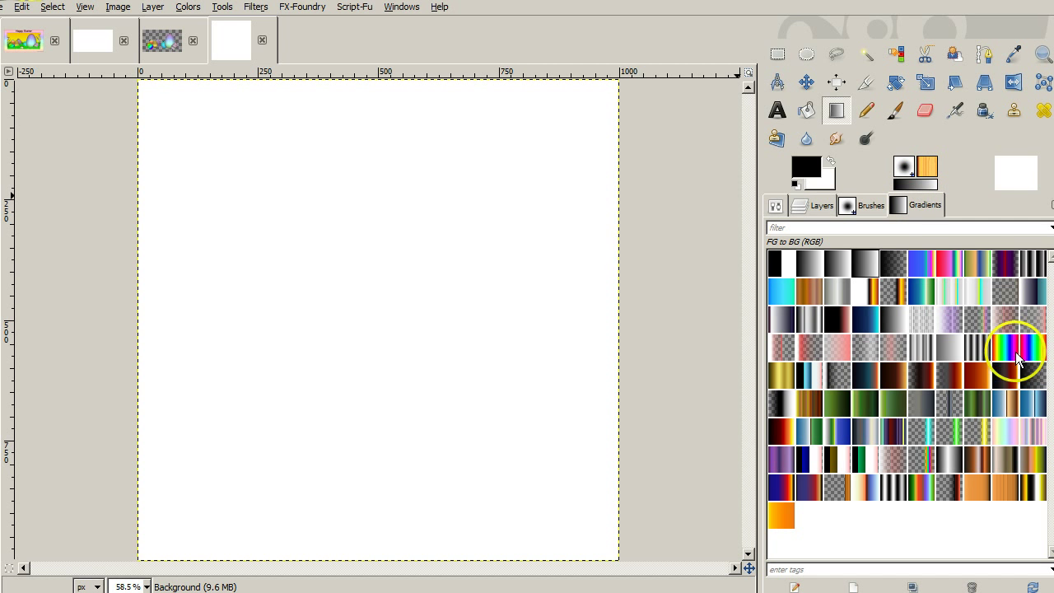
{"action": "left_click", "coordinate": [1005, 428]}
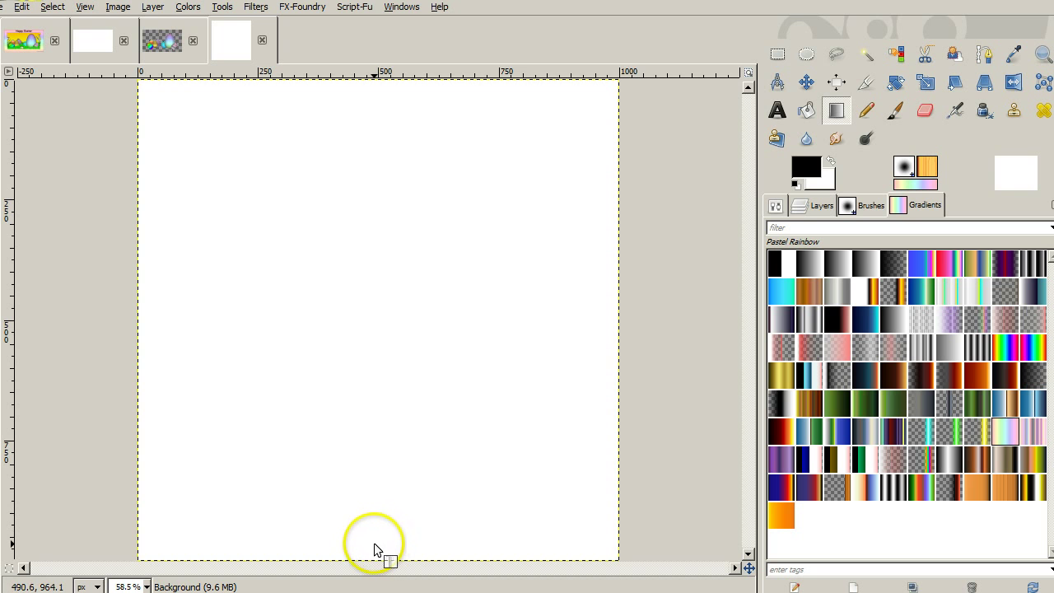
{"action": "left_click_drag", "start_coordinate": [373, 543], "coordinate": [412, 148]}
{"action": "left_click_drag", "start_coordinate": [369, 64], "coordinate": [369, 87]}
{"action": "key", "text": "ctrl"}
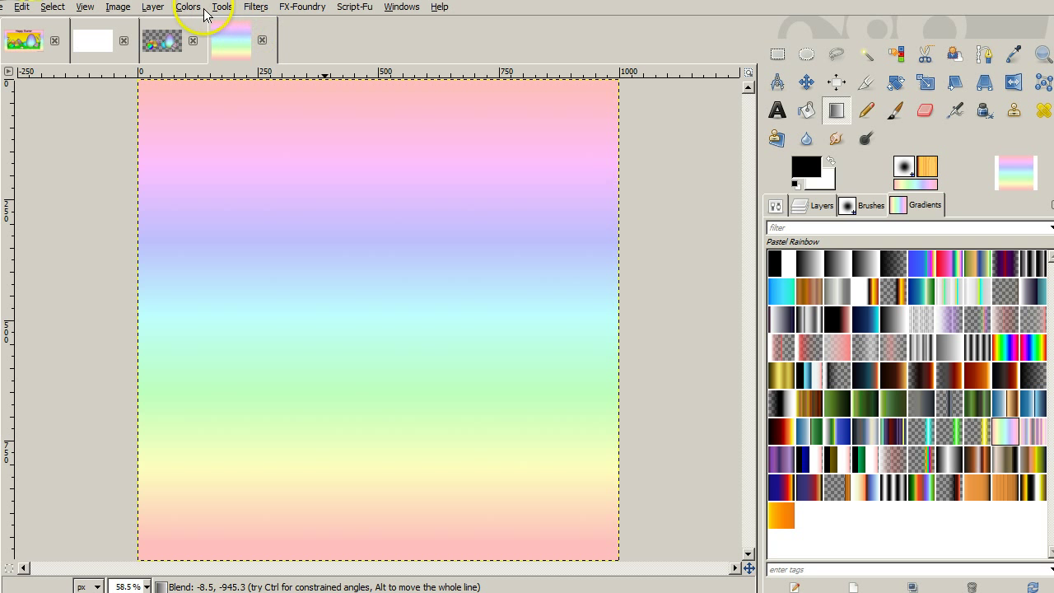
Step: Start the Ripple distortion filter on the gradient and set vertical orientation with Smear edges
{"action": "left_click", "coordinate": [253, 10]}
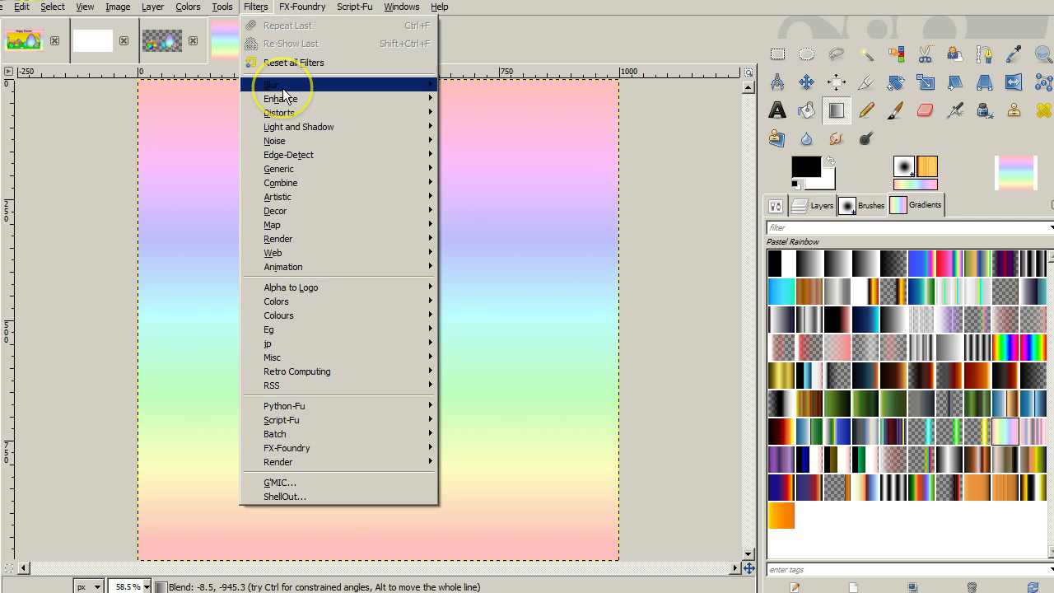
{"action": "mouse_move", "coordinate": [282, 88]}
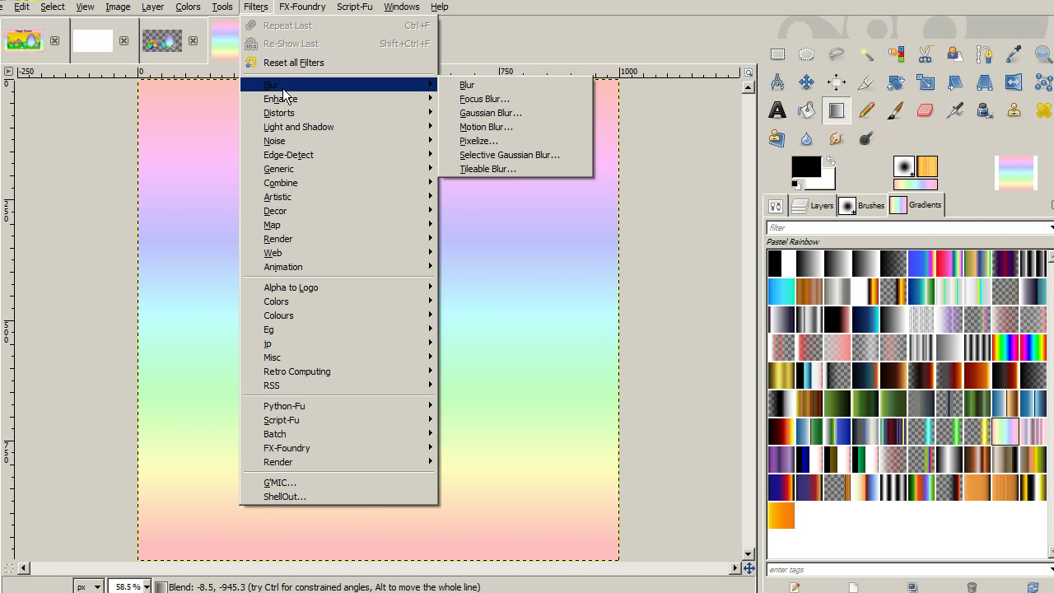
{"action": "mouse_move", "coordinate": [311, 113]}
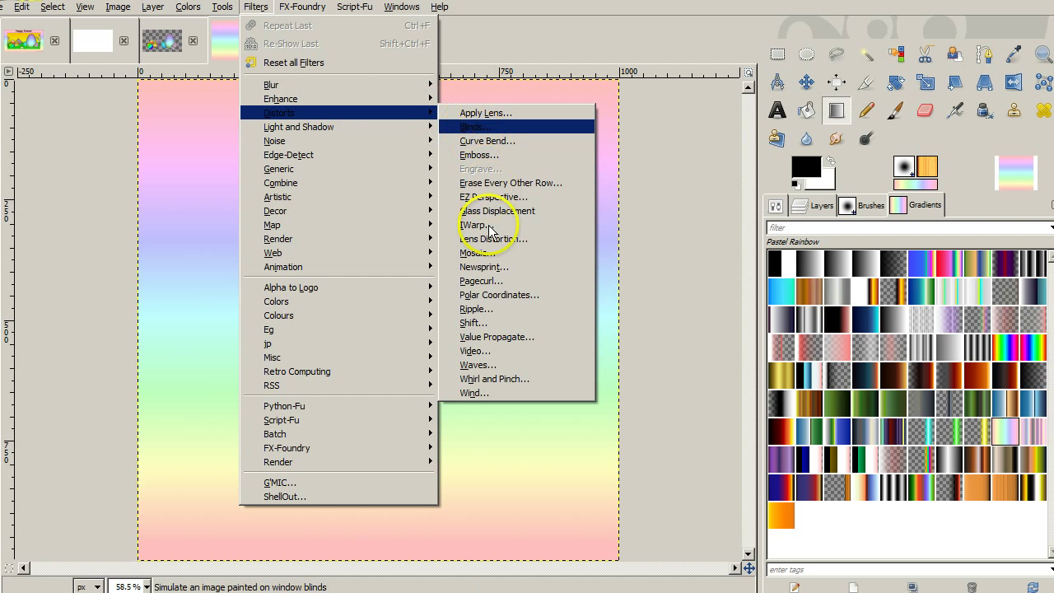
{"action": "left_click", "coordinate": [484, 310]}
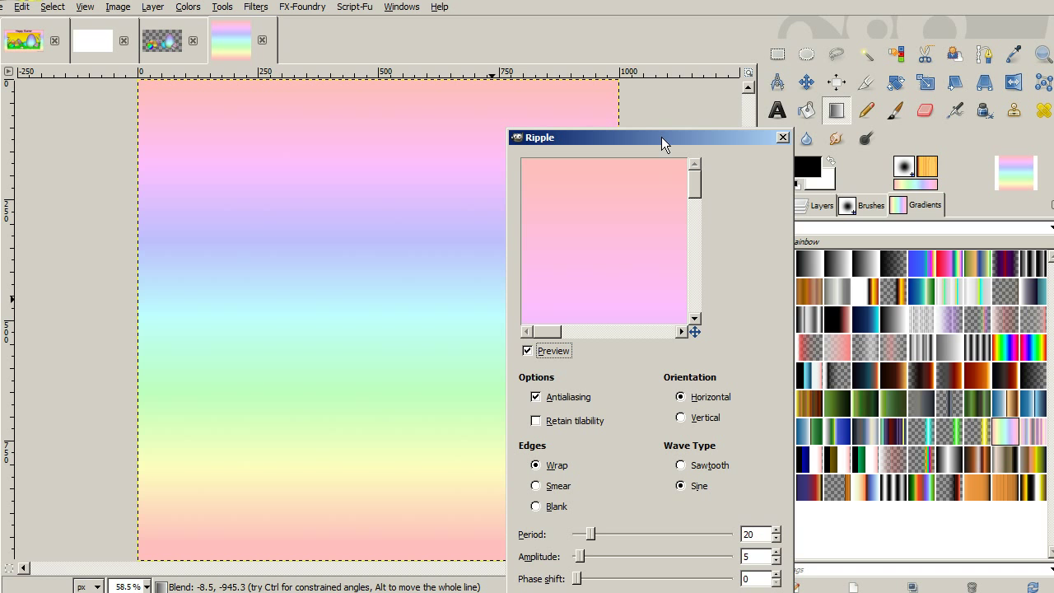
{"action": "left_click_drag", "start_coordinate": [661, 137], "coordinate": [664, 50]}
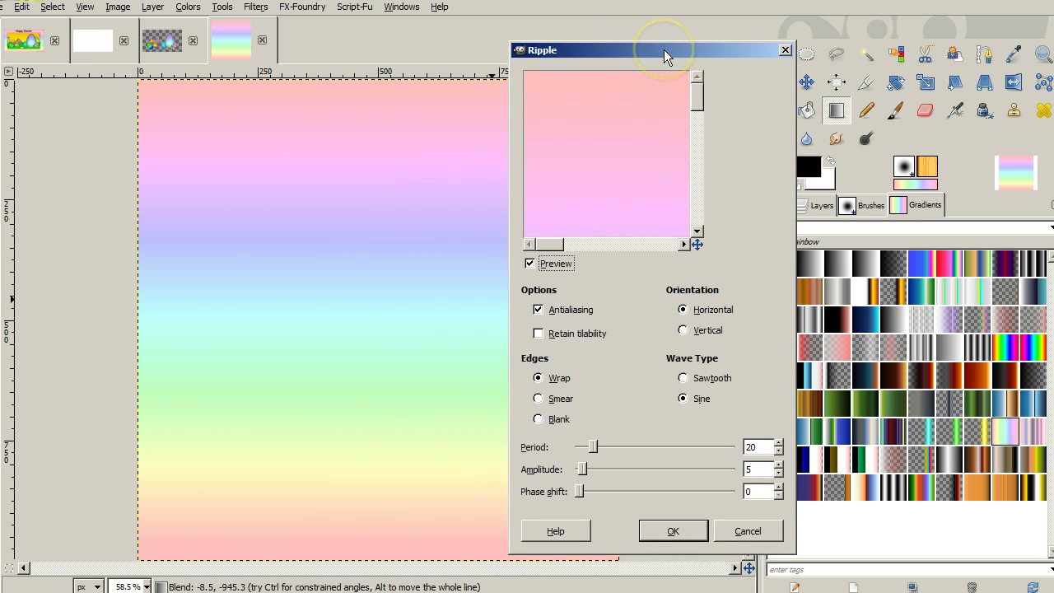
{"action": "left_click", "coordinate": [703, 145]}
{"action": "left_click", "coordinate": [685, 332]}
{"action": "left_click", "coordinate": [540, 400]}
Step: Set the ripple's amplitude to 28 and period to 62, and apply the filter
{"action": "left_click", "coordinate": [579, 469]}
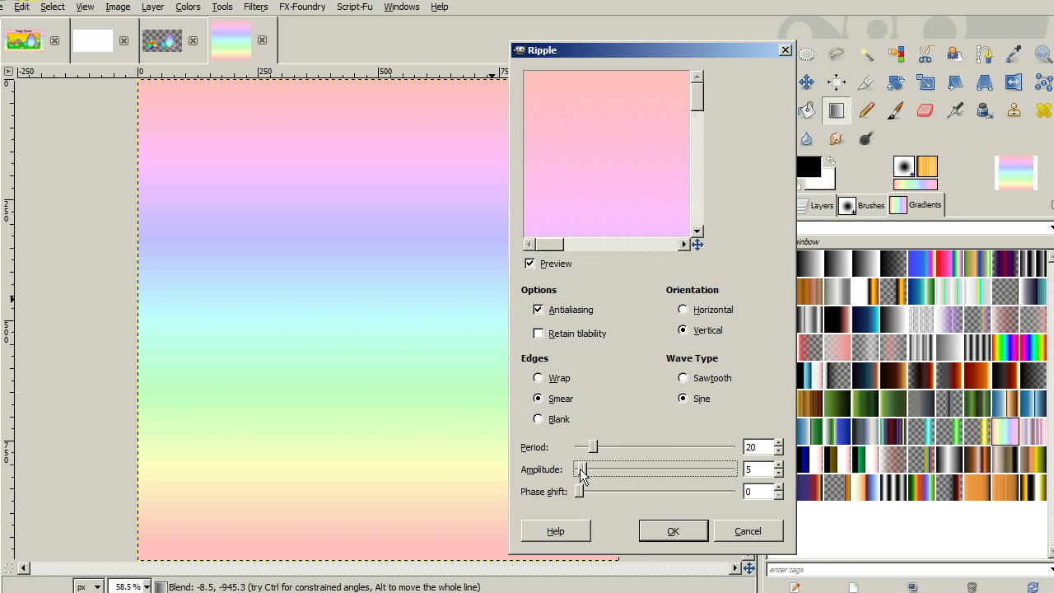
{"action": "mouse_move", "coordinate": [579, 469]}
{"action": "left_mouse_down"}
{"action": "mouse_move", "coordinate": [607, 469]}
{"action": "mouse_move", "coordinate": [598, 472]}
{"action": "left_mouse_up"}
{"action": "left_click", "coordinate": [593, 447]}
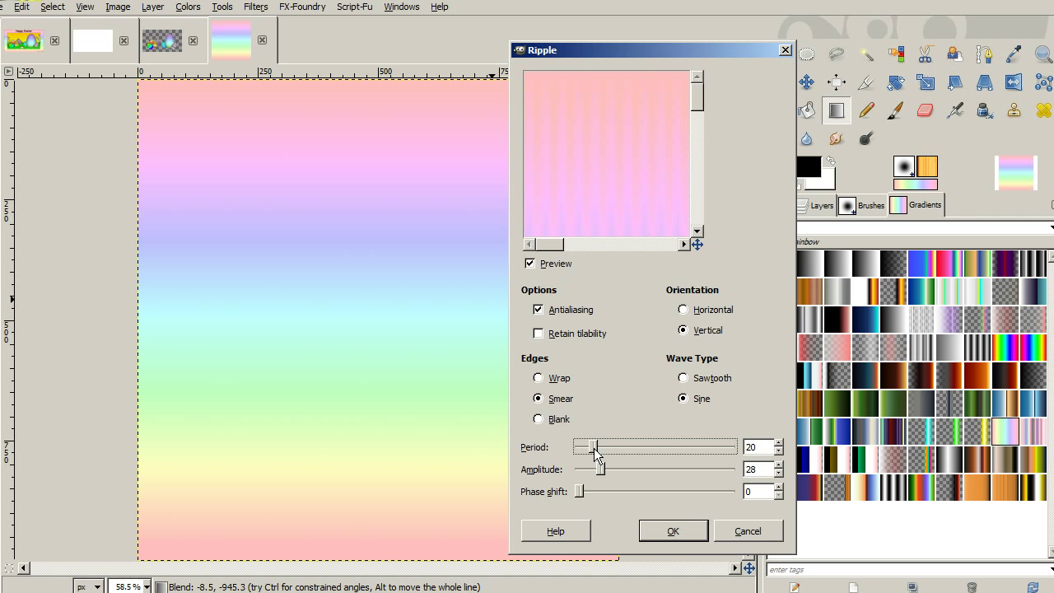
{"action": "left_click_drag", "start_coordinate": [593, 448], "coordinate": [626, 448]}
{"action": "left_click", "coordinate": [665, 531]}
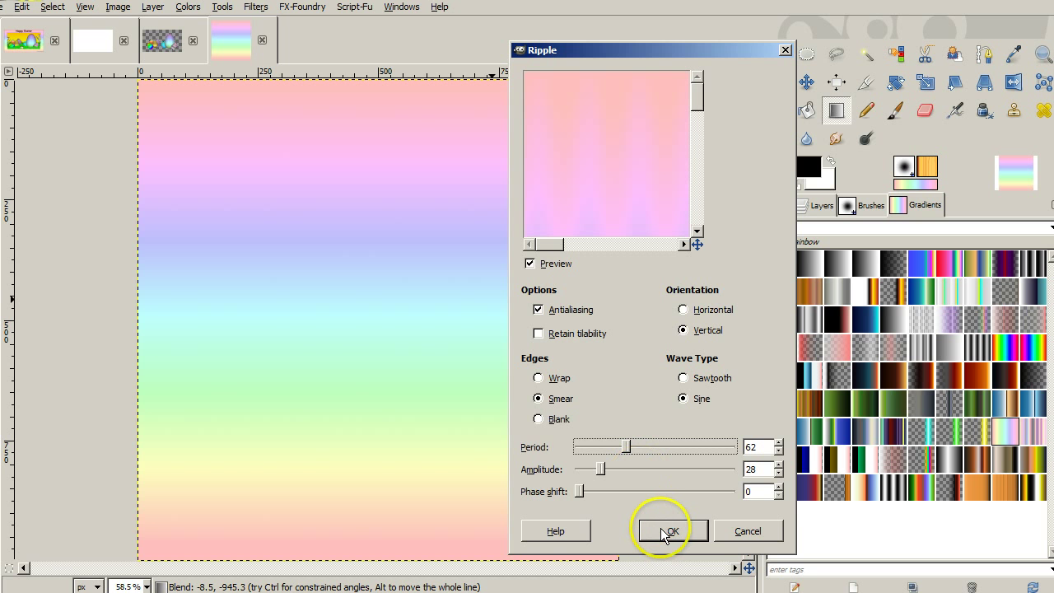
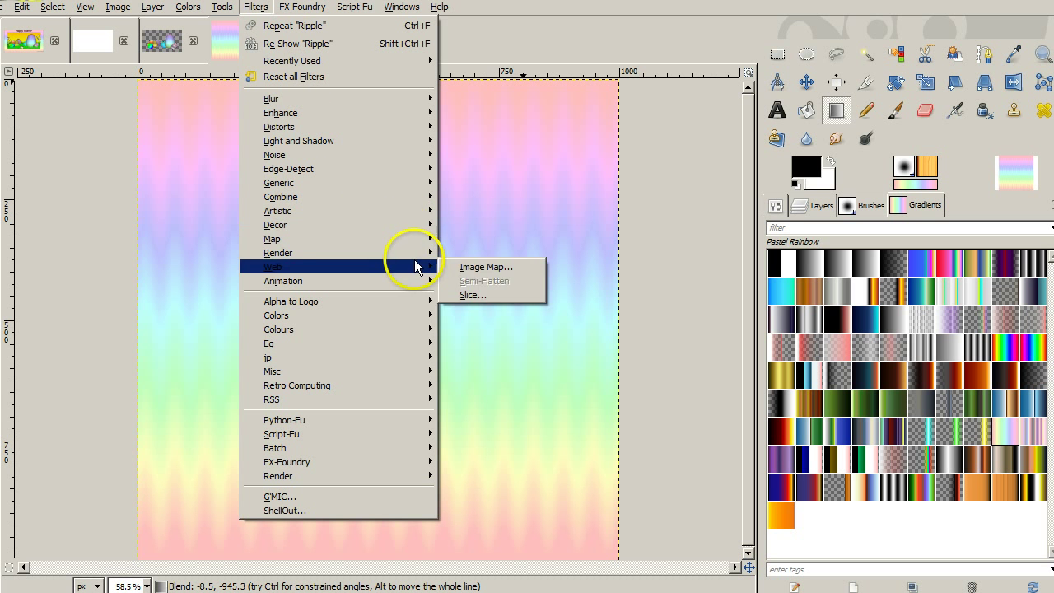
Step: Start the Map Object filter with live preview updating, mapping the rippled gradient to a sphere on a transparent background
{"action": "mouse_move", "coordinate": [414, 239]}
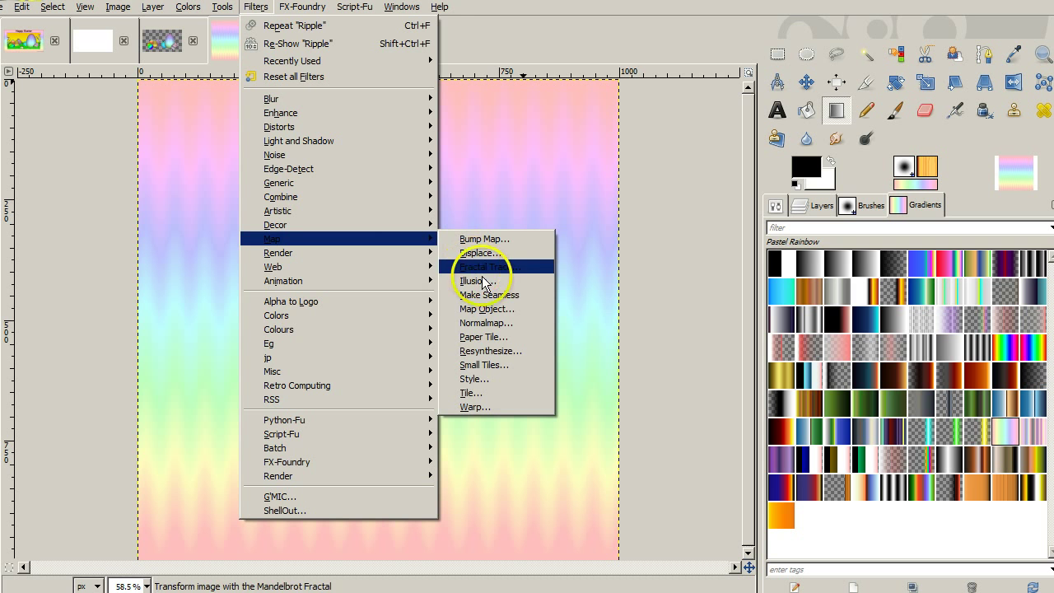
{"action": "left_click", "coordinate": [492, 309]}
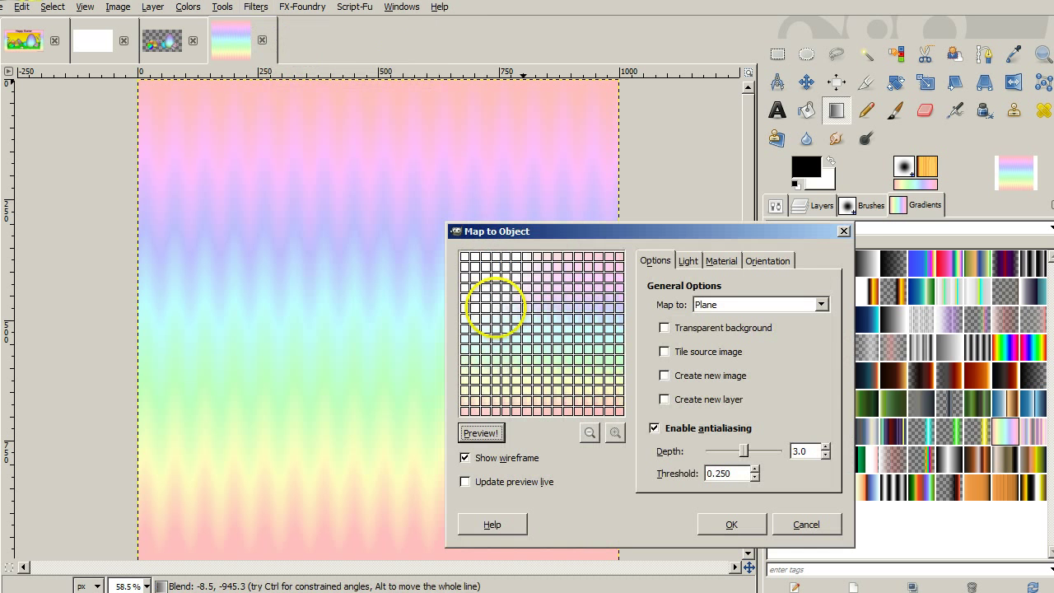
{"action": "left_click", "coordinate": [465, 481]}
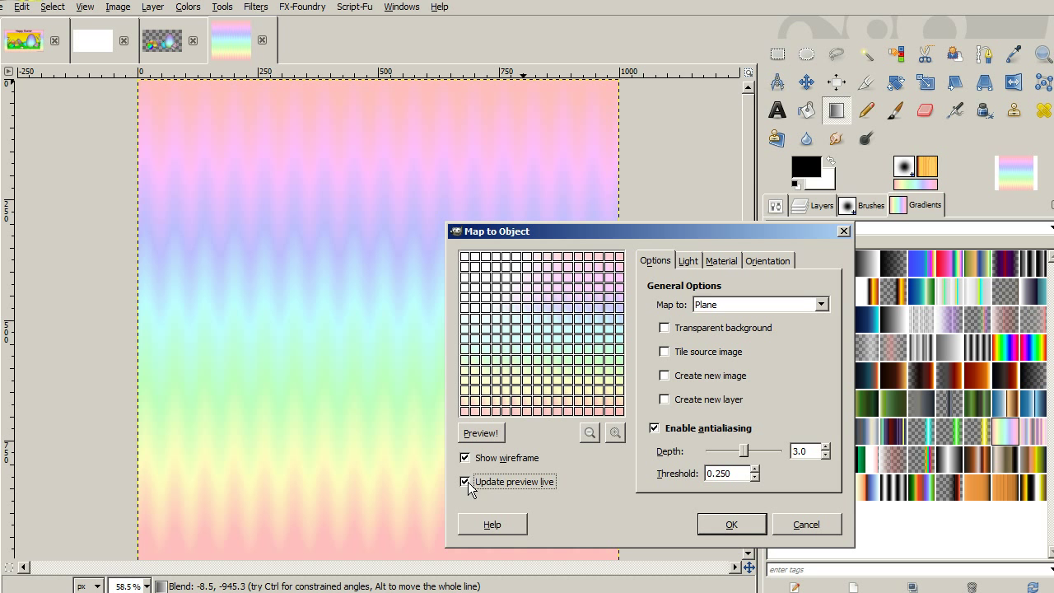
{"action": "left_click", "coordinate": [720, 303]}
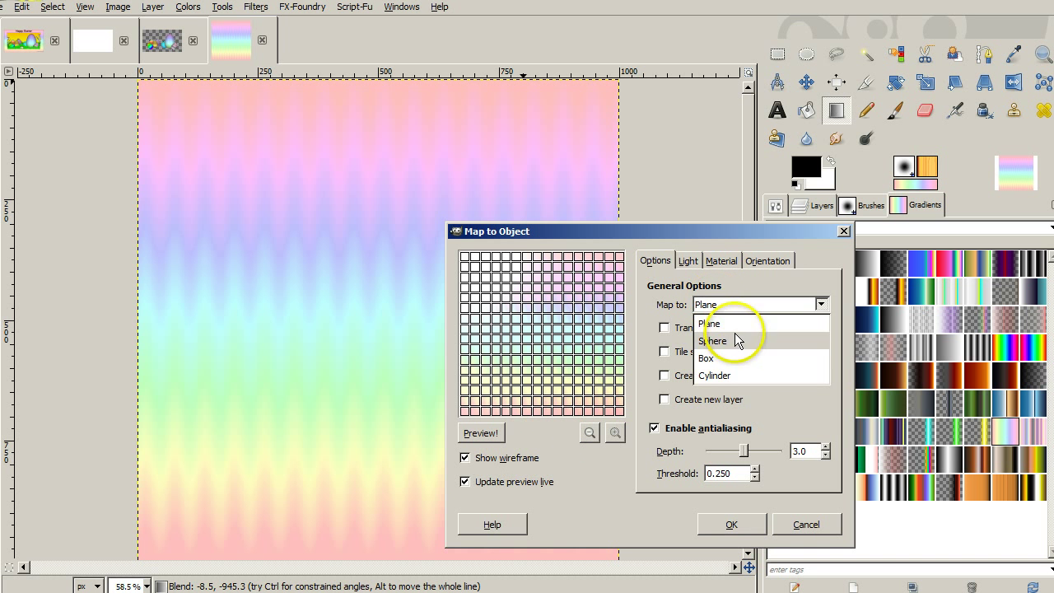
{"action": "left_click", "coordinate": [735, 340]}
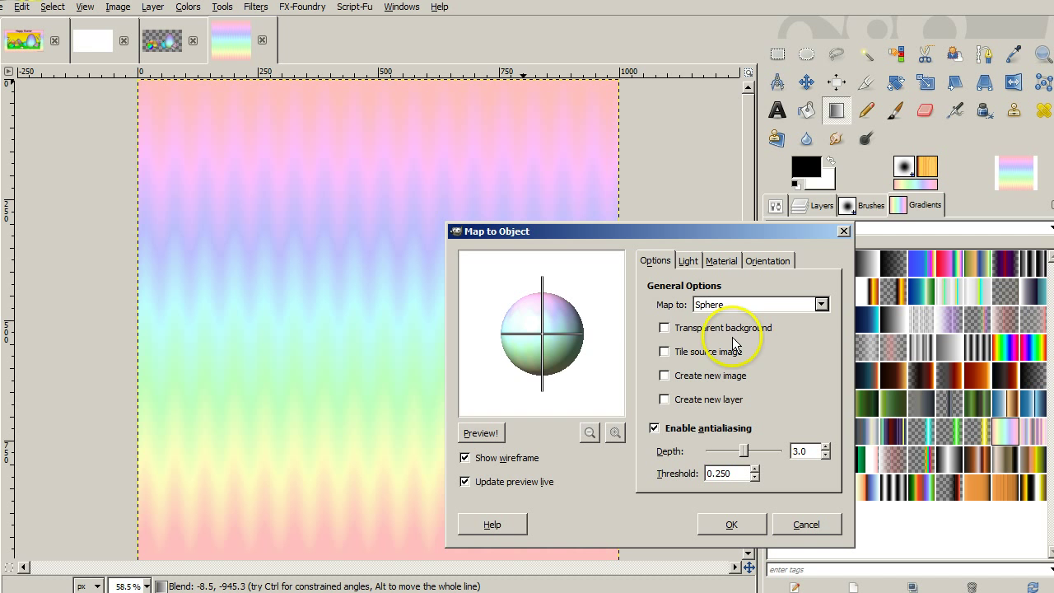
{"action": "left_click", "coordinate": [664, 329]}
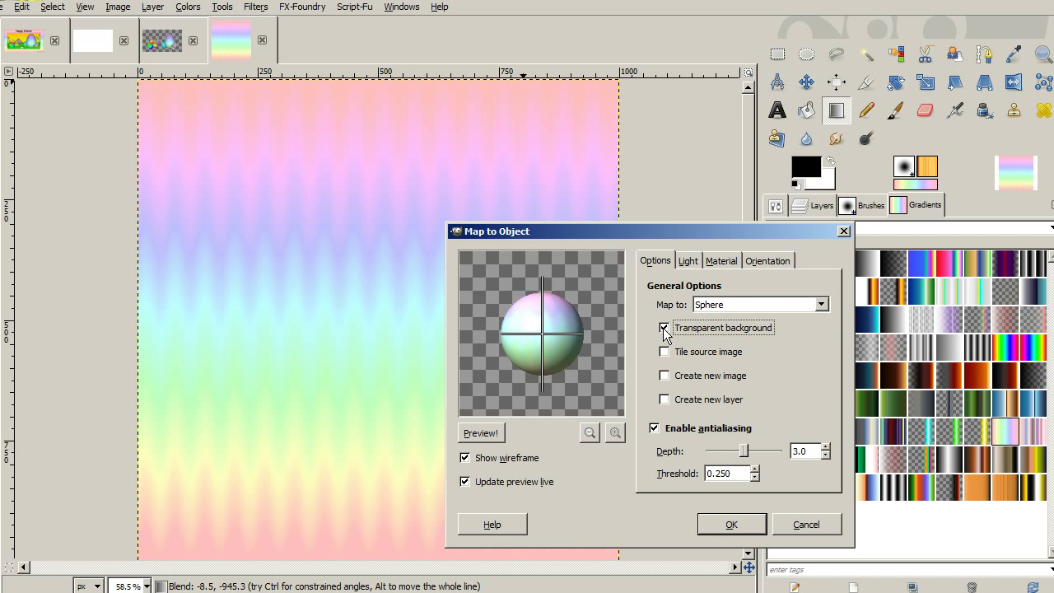
Step: Set the sphere's light source position to X 0.50 and Y 0.50
{"action": "left_click", "coordinate": [688, 261]}
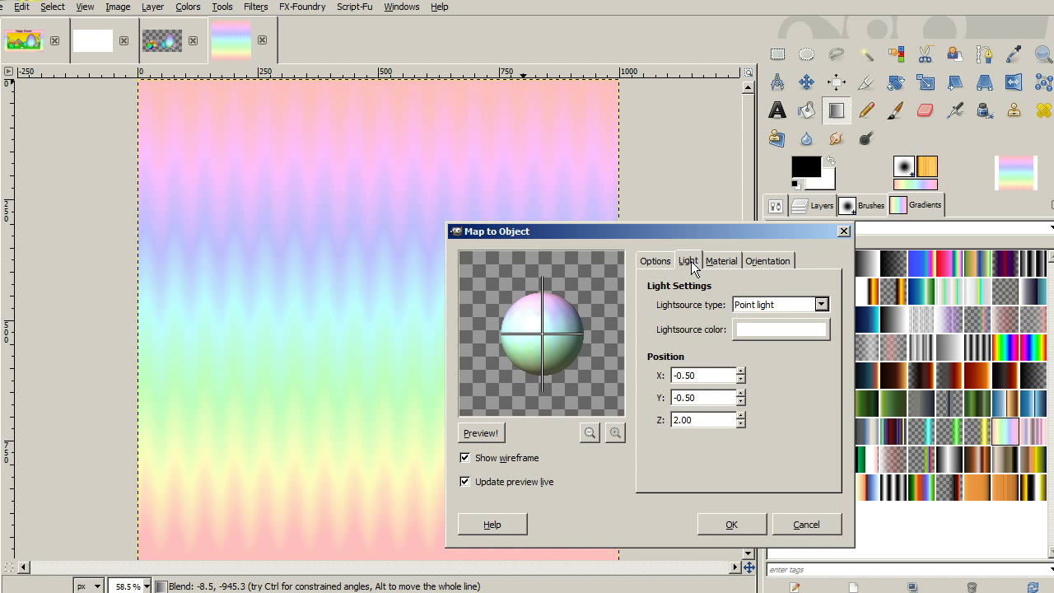
{"action": "left_click", "coordinate": [676, 377]}
{"action": "key", "text": "Tab"}
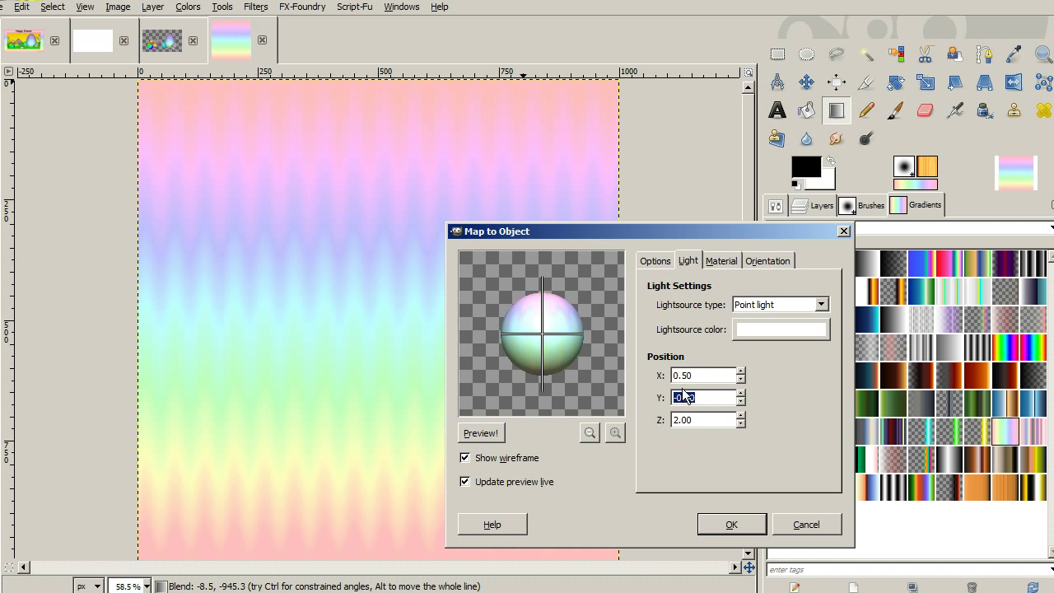
{"action": "left_click", "coordinate": [688, 397]}
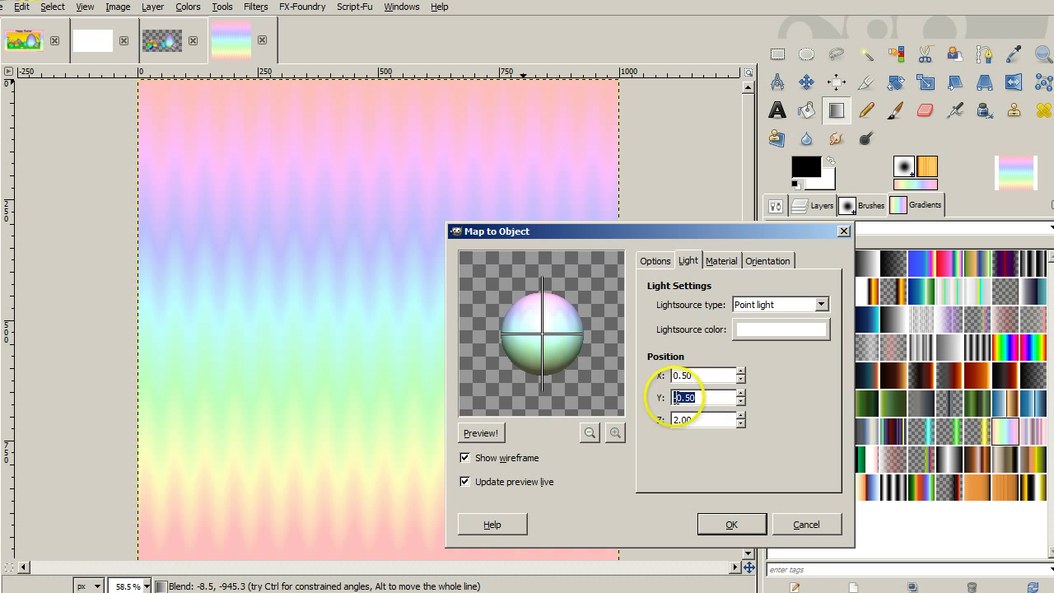
{"action": "left_click", "coordinate": [675, 398]}
{"action": "key", "text": "shift+Right"}
{"action": "key", "text": "shift+Right"}
{"action": "key", "text": "shift+Right"}
{"action": "key", "text": "shift+Right"}
{"action": "key", "text": "shift+Right"}
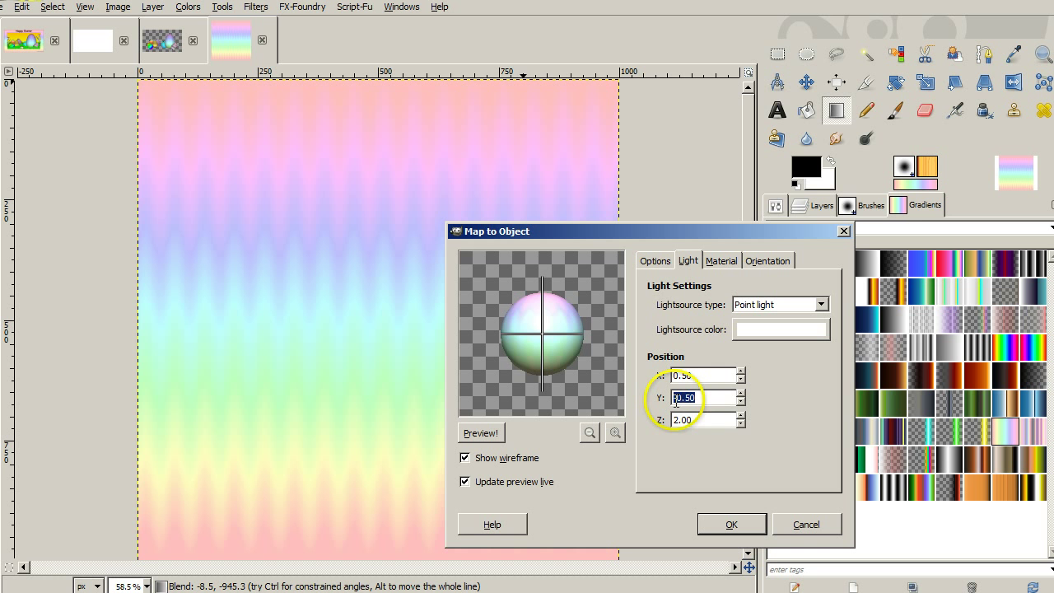
{"action": "type", "text": "1.50"}
{"action": "key", "text": "Tab"}
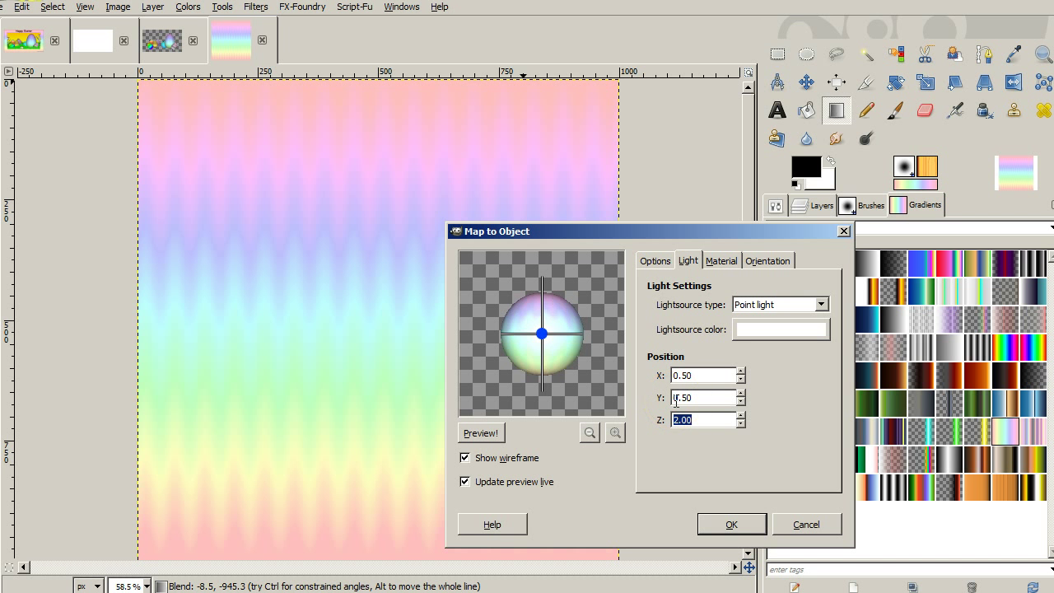
Step: Set the sphere material's specular reflectivity to 0.00 and its highlight to 0.00
{"action": "left_click", "coordinate": [732, 260]}
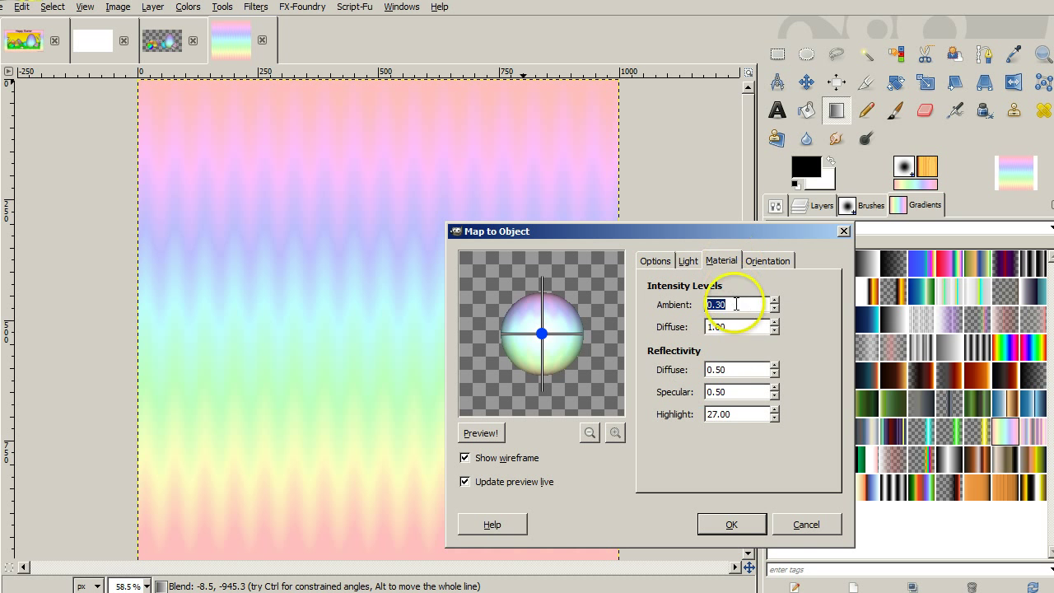
{"action": "double_click", "coordinate": [736, 393]}
{"action": "type", "text": "0"}
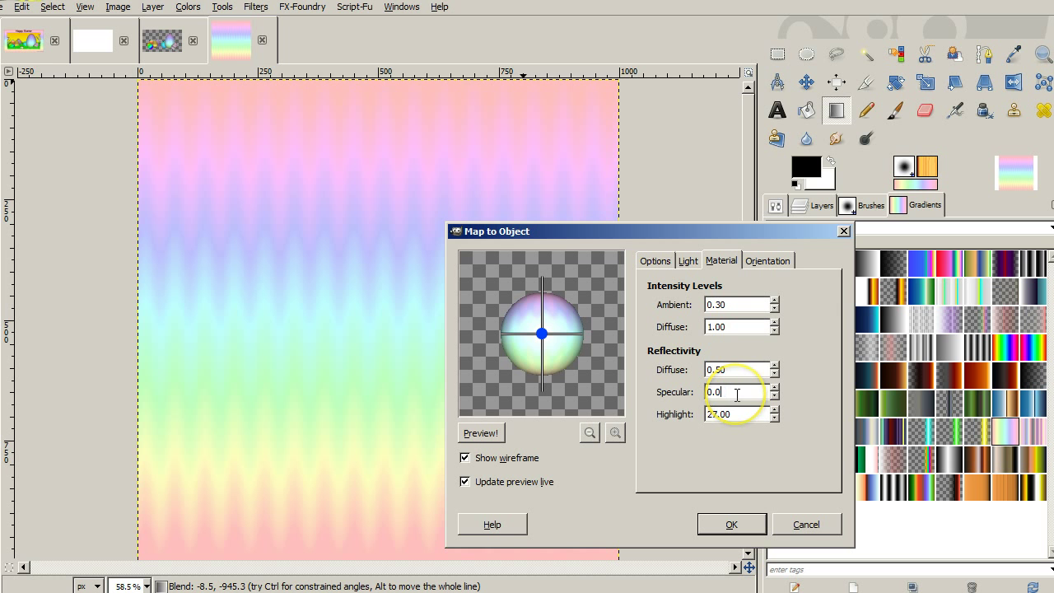
{"action": "key", "text": "Tab"}
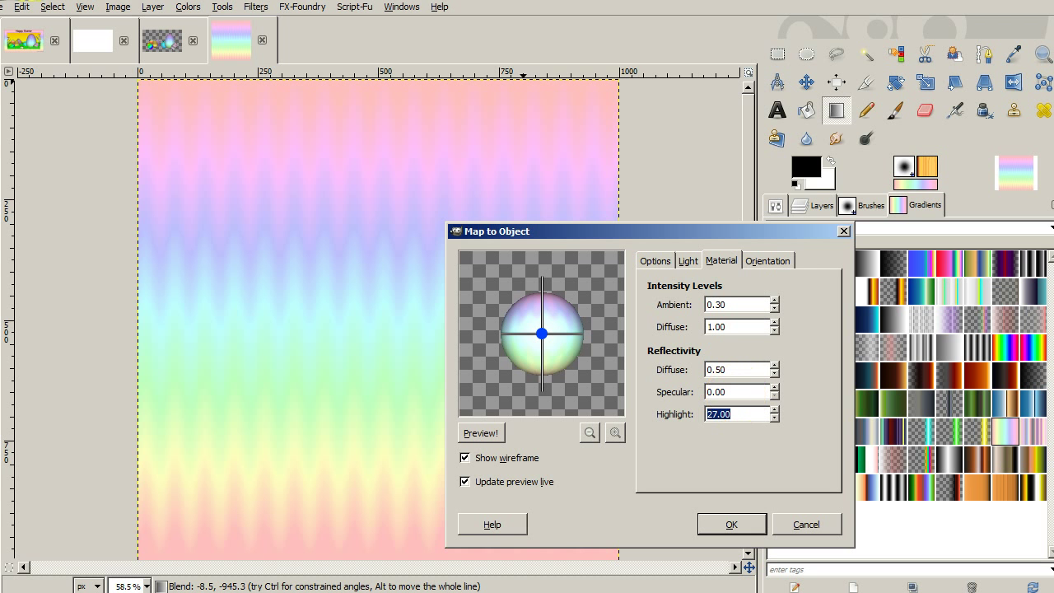
{"action": "type", "text": "0"}
{"action": "key", "text": "Tab"}
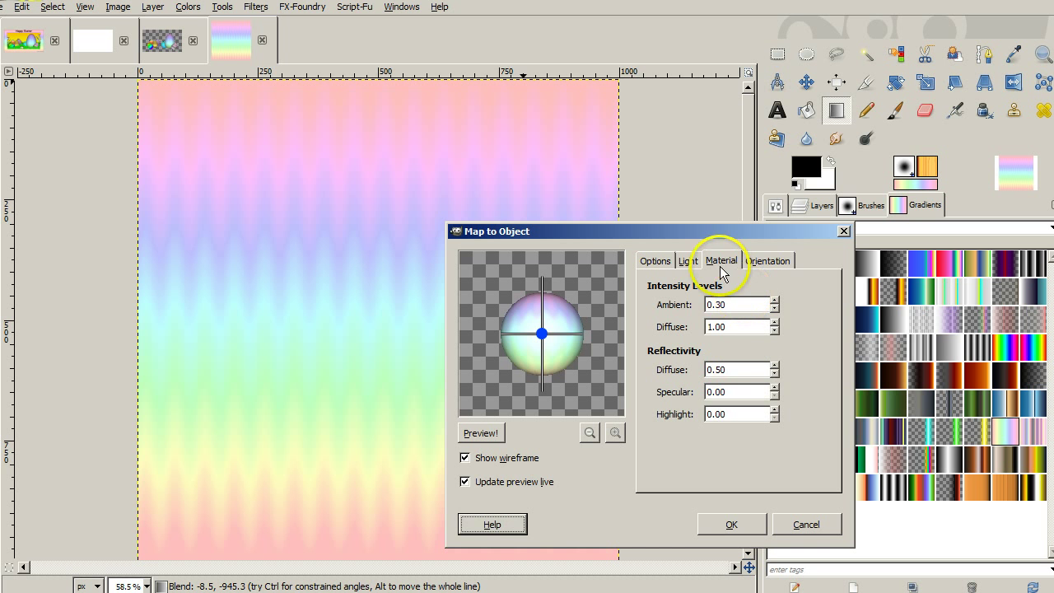
Step: Set the material's diffuse intensity to 0.50 and ambient intensity to 0.50, and apply the sphere mapping
{"action": "double_click", "coordinate": [734, 328]}
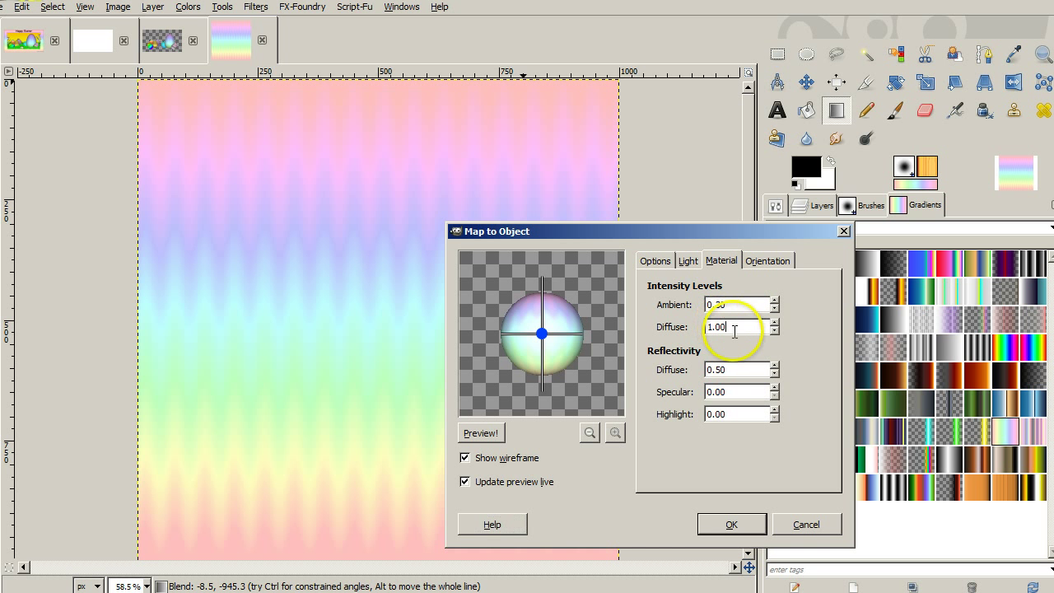
{"action": "key", "text": "BackSpace"}
{"action": "key", "text": "BackSpace"}
{"action": "key", "text": "BackSpace"}
{"action": "type", "text": "0.5"}
{"action": "key", "text": "Tab"}
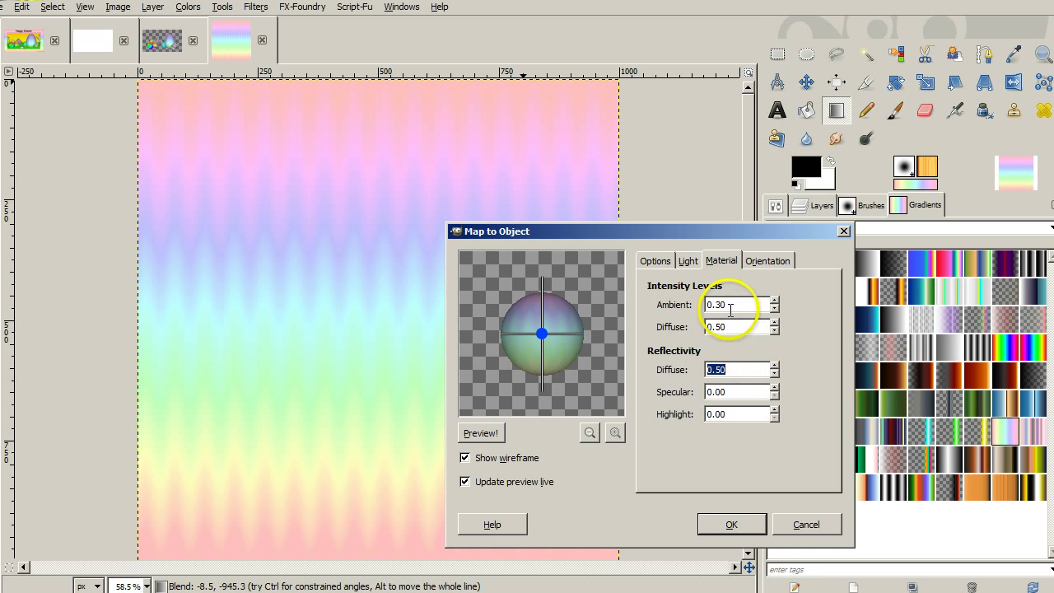
{"action": "left_click", "coordinate": [774, 301]}
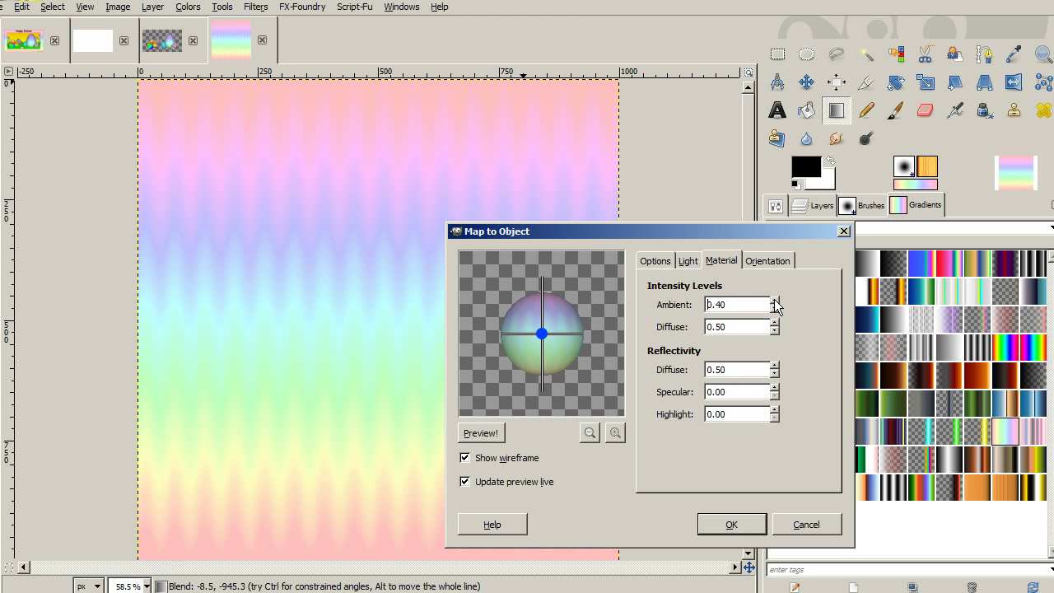
{"action": "left_click", "coordinate": [774, 301]}
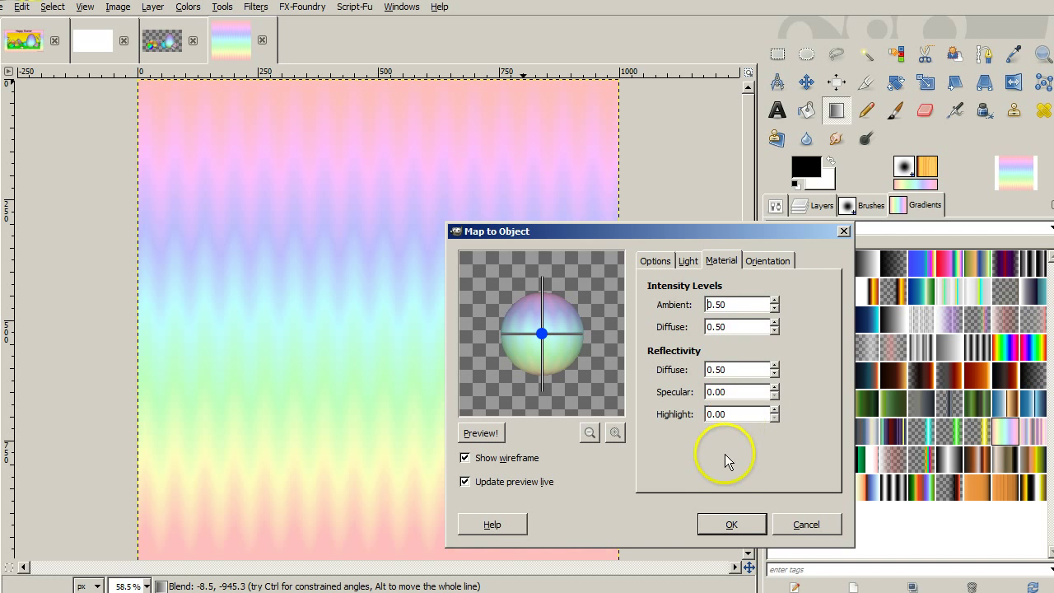
{"action": "left_click", "coordinate": [720, 526]}
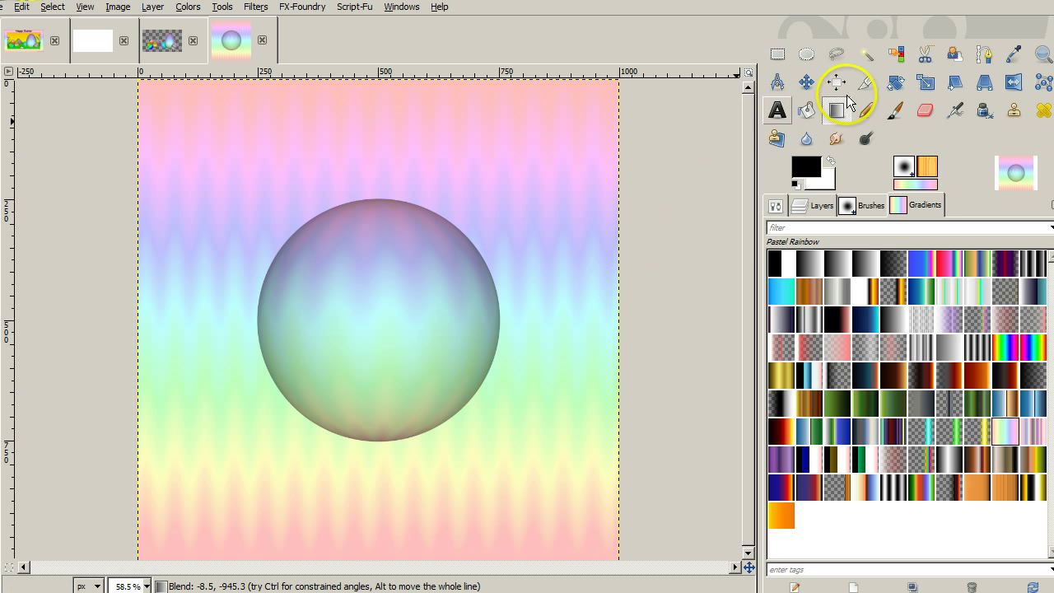
Step: Make a rectangular selection of about 600 x 311 px around the upper half of the sphere
{"action": "left_click", "coordinate": [778, 54]}
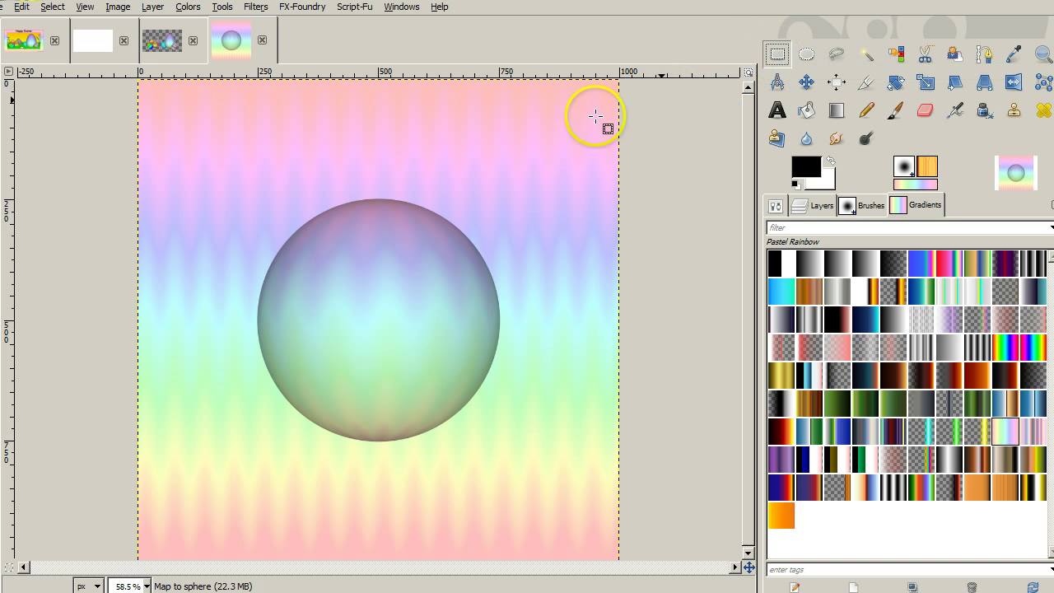
{"action": "left_click", "coordinate": [241, 185]}
{"action": "left_click_drag", "start_coordinate": [241, 185], "coordinate": [529, 334]}
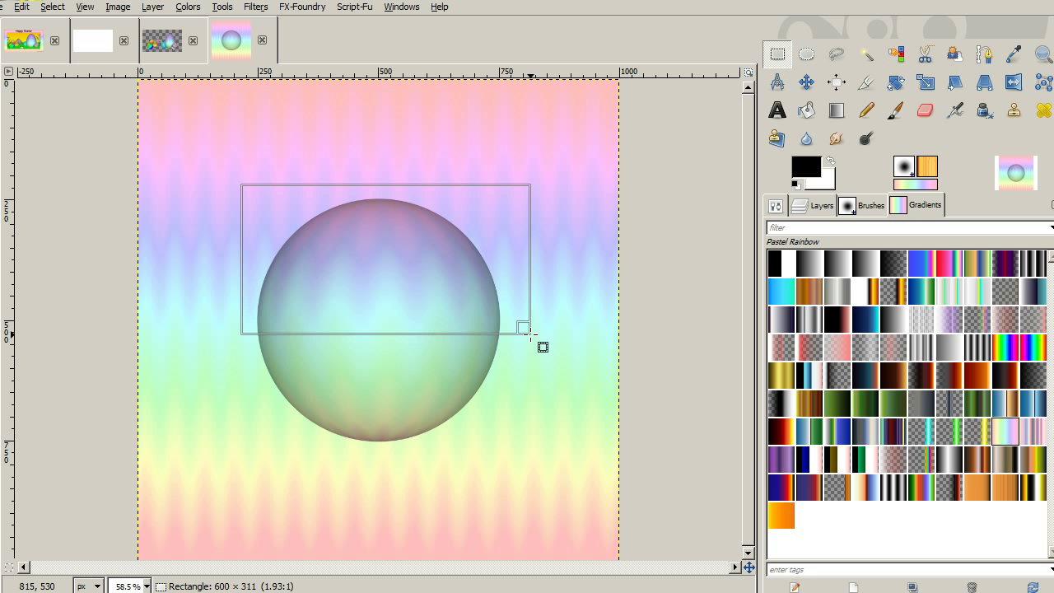
{"action": "left_click_drag", "start_coordinate": [759, 90], "coordinate": [821, 93]}
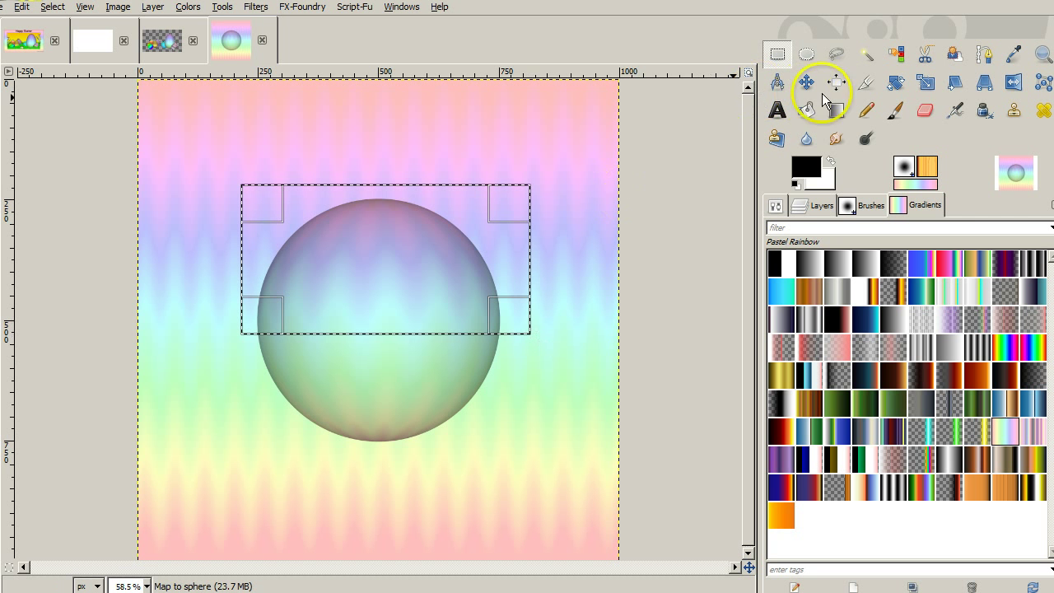
Step: Stretch the selected upper half of the sphere upward with the Scale tool to about 600 x 508 px, and anchor the floating selection
{"action": "left_click", "coordinate": [925, 83]}
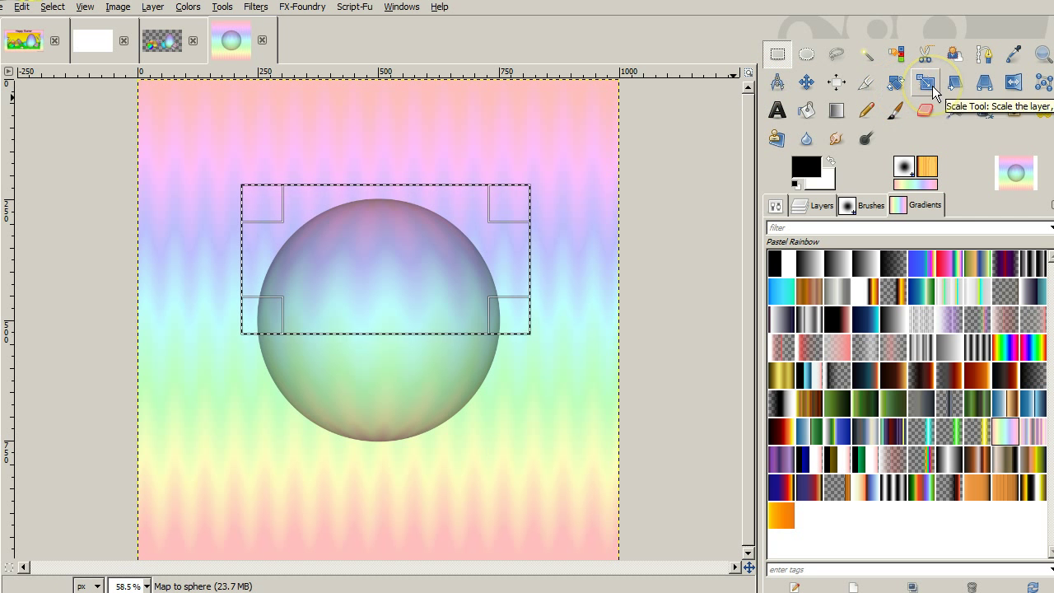
{"action": "left_click_drag", "start_coordinate": [468, 184], "coordinate": [377, 188]}
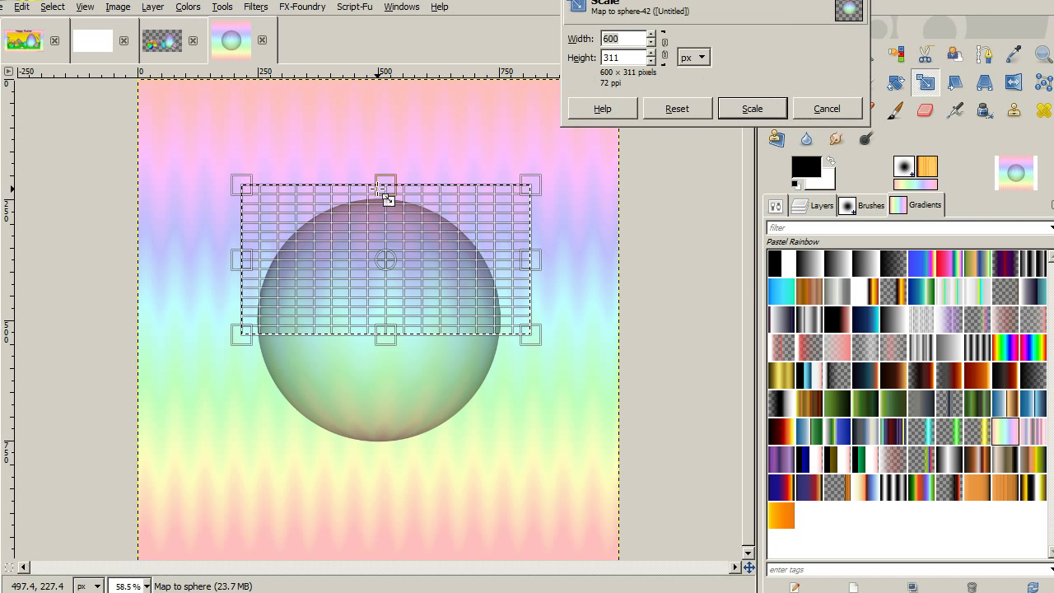
{"action": "left_click_drag", "start_coordinate": [382, 189], "coordinate": [379, 93]}
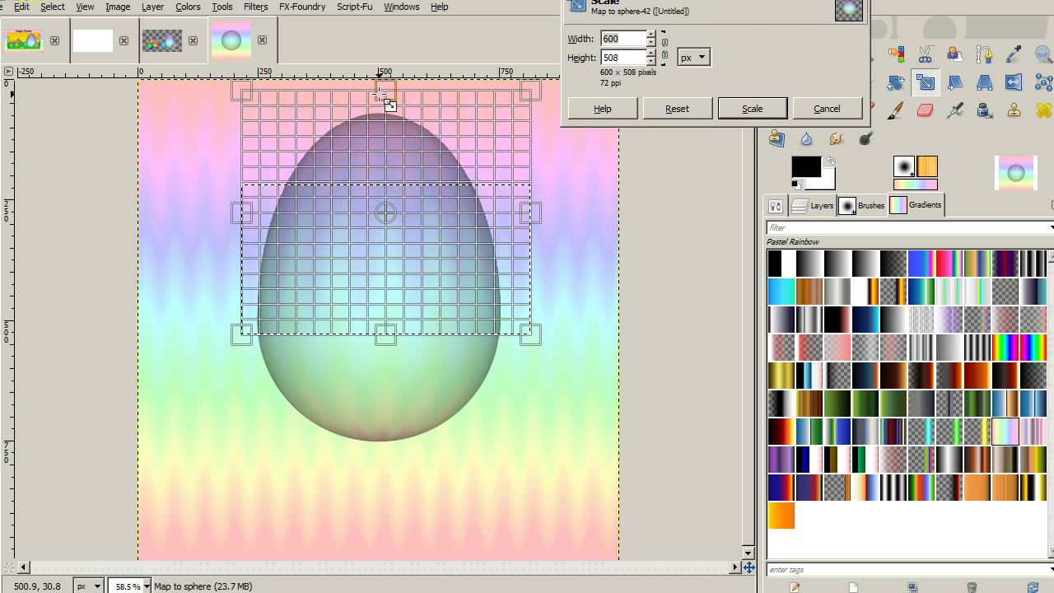
{"action": "left_click", "coordinate": [751, 109]}
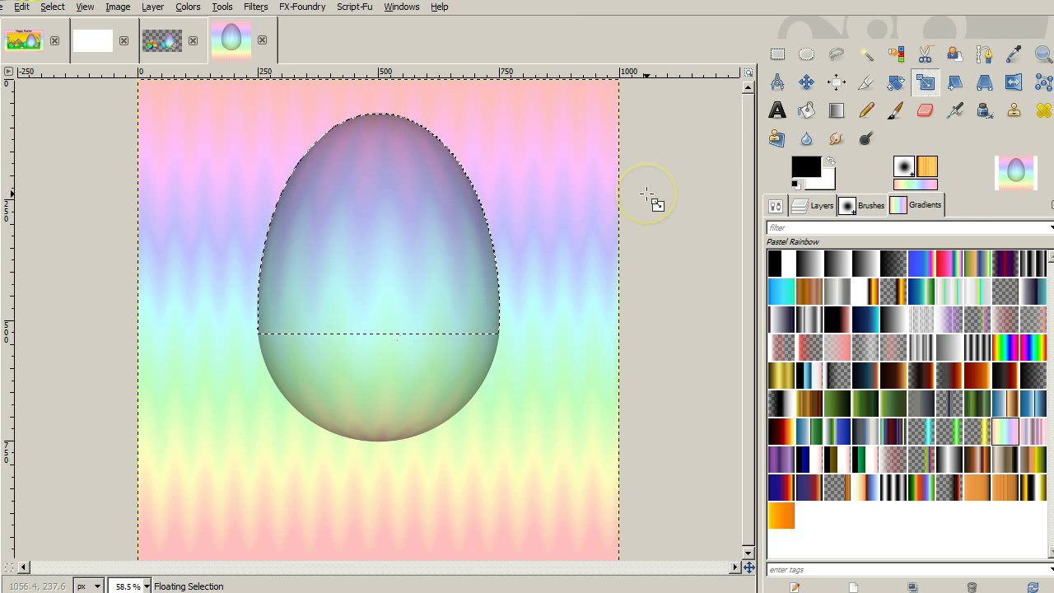
{"action": "key", "text": "m"}
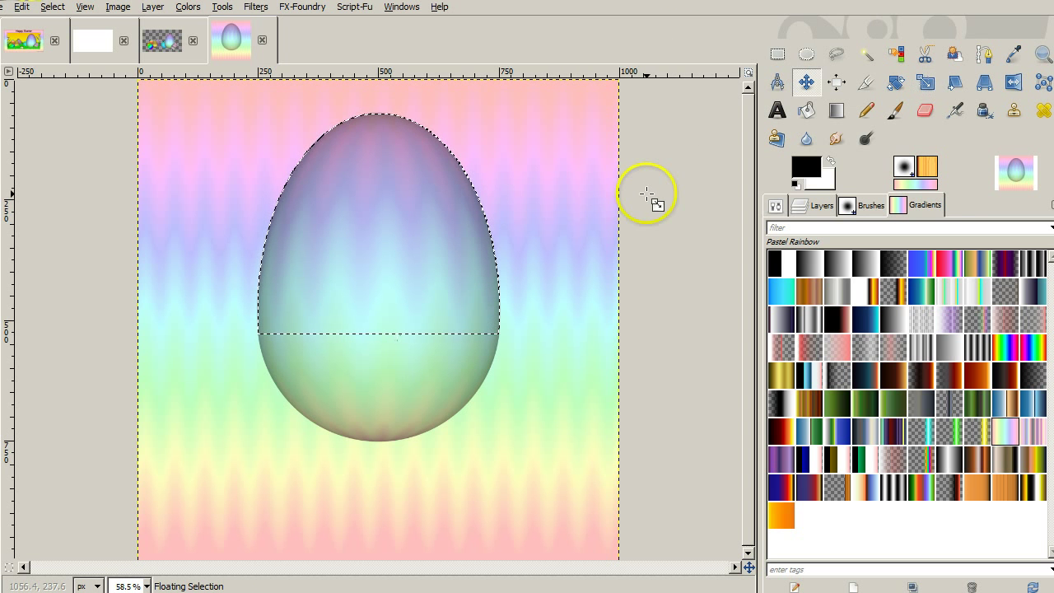
{"action": "left_click", "coordinate": [572, 190]}
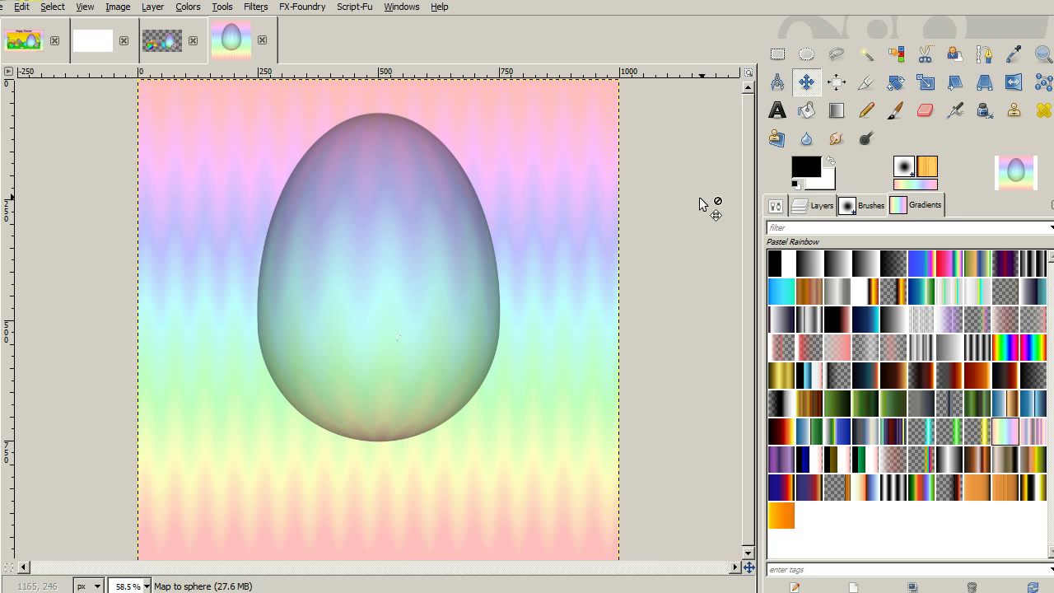
Step: Clone over the thin horizontal seam across the egg in a straight line, sampling from the egg's left edge just above it
{"action": "key", "text": "1"}
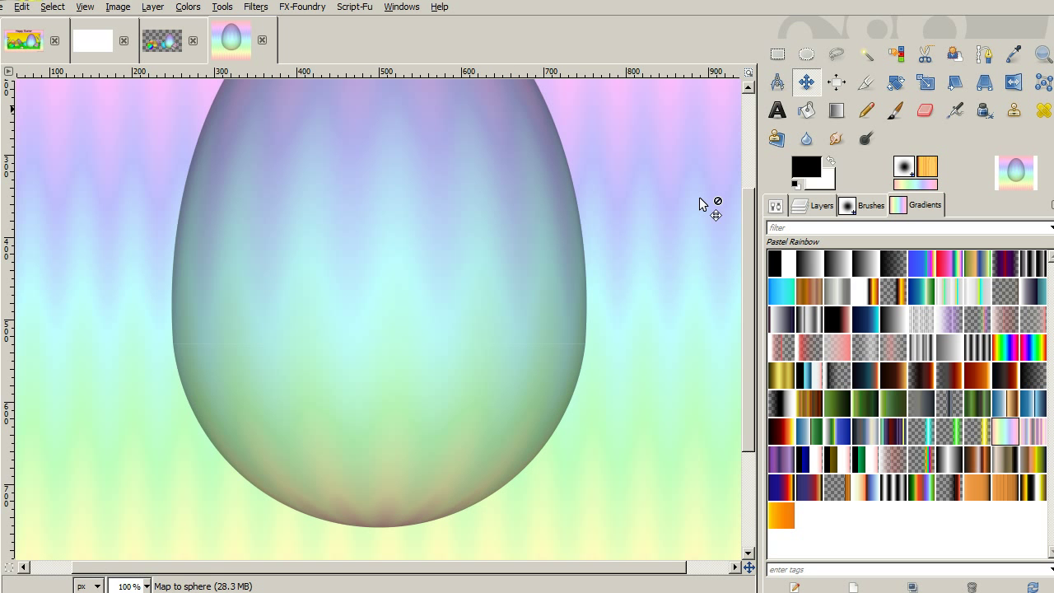
{"action": "key", "text": "2"}
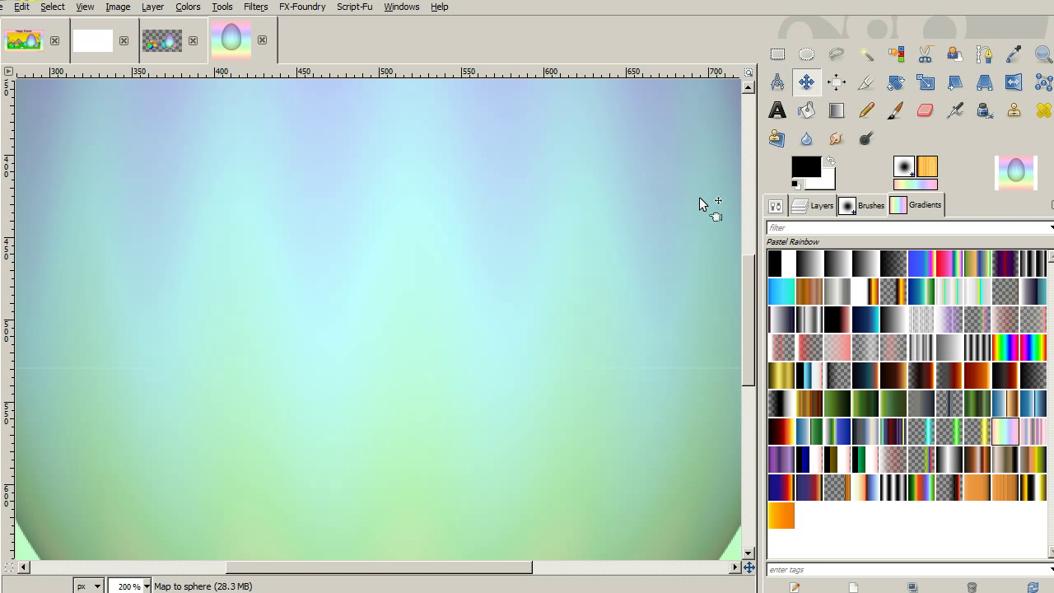
{"action": "key", "text": "1"}
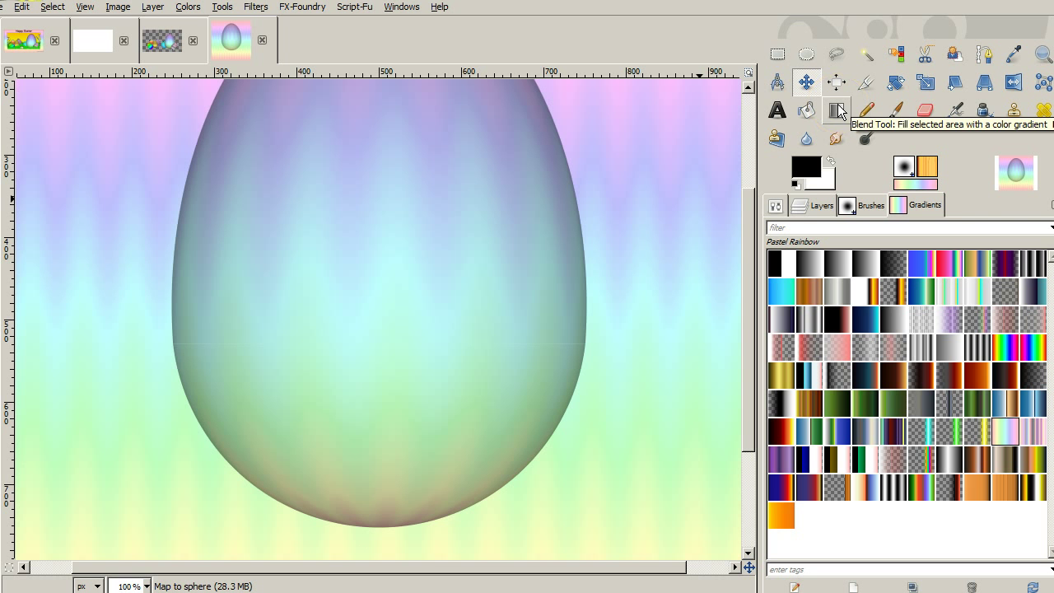
{"action": "left_click", "coordinate": [1010, 115]}
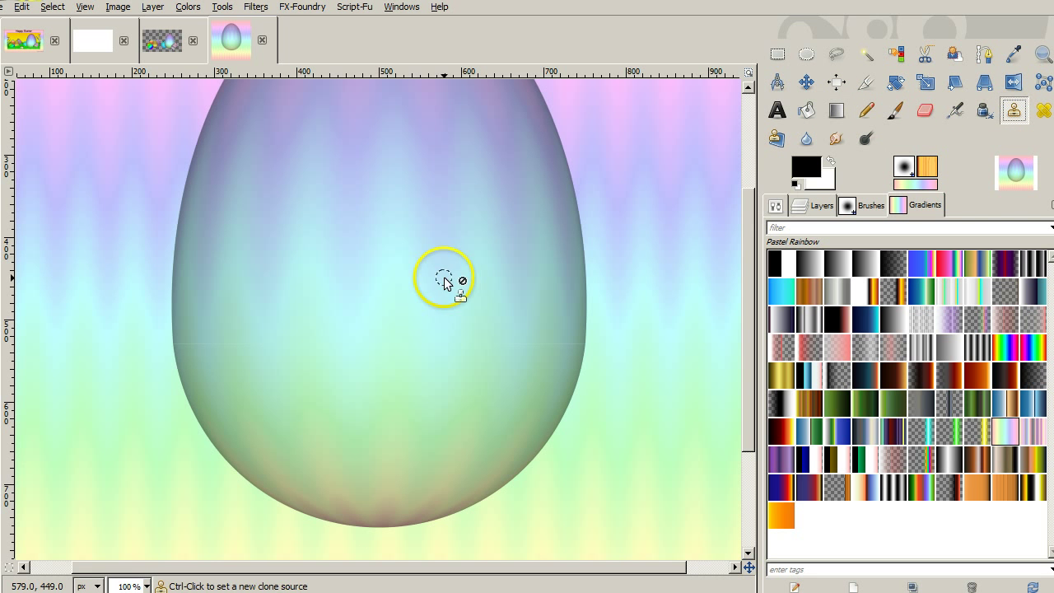
{"action": "left_click", "coordinate": [176, 336], "text": "ctrl"}
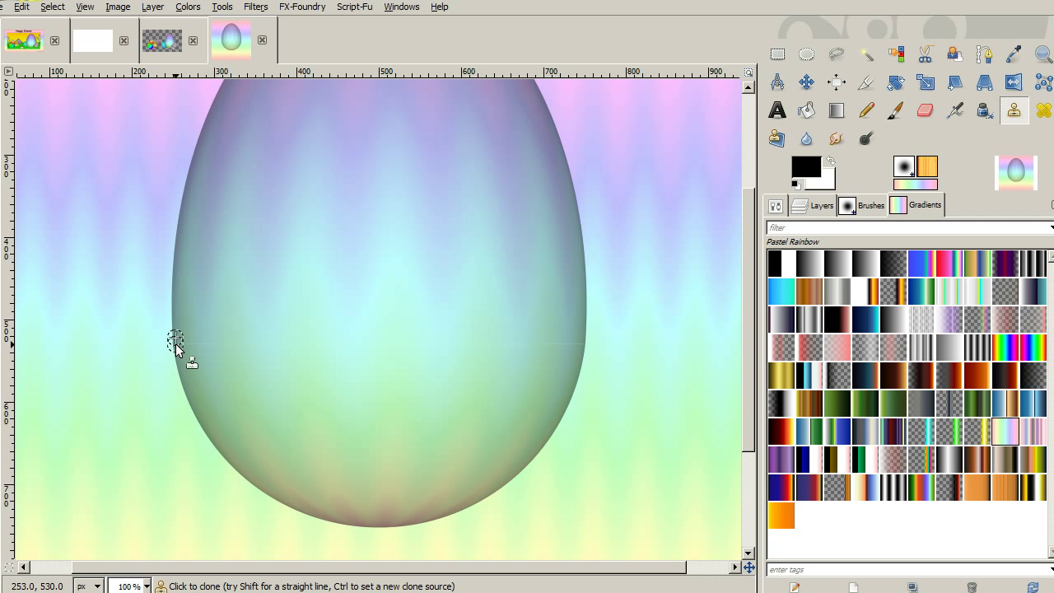
{"action": "key", "text": "ctrl"}
{"action": "key", "text": "shift"}
{"action": "left_click_drag", "start_coordinate": [584, 343], "coordinate": [525, 347]}
Step: Copy the Map to sphere egg layer and paste it into the blank white image
{"action": "left_click", "coordinate": [802, 206]}
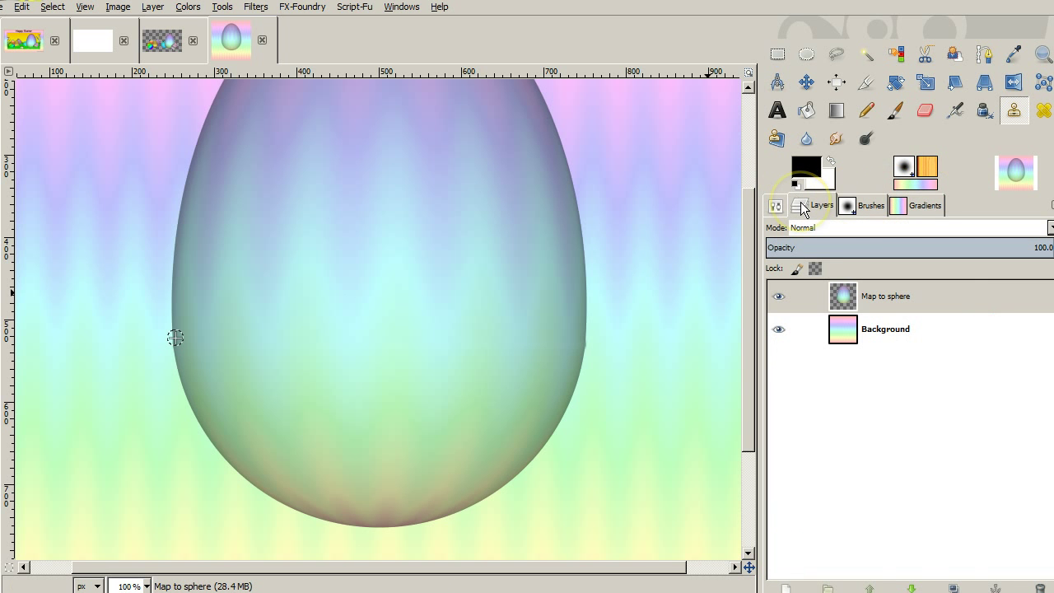
{"action": "left_click", "coordinate": [913, 304]}
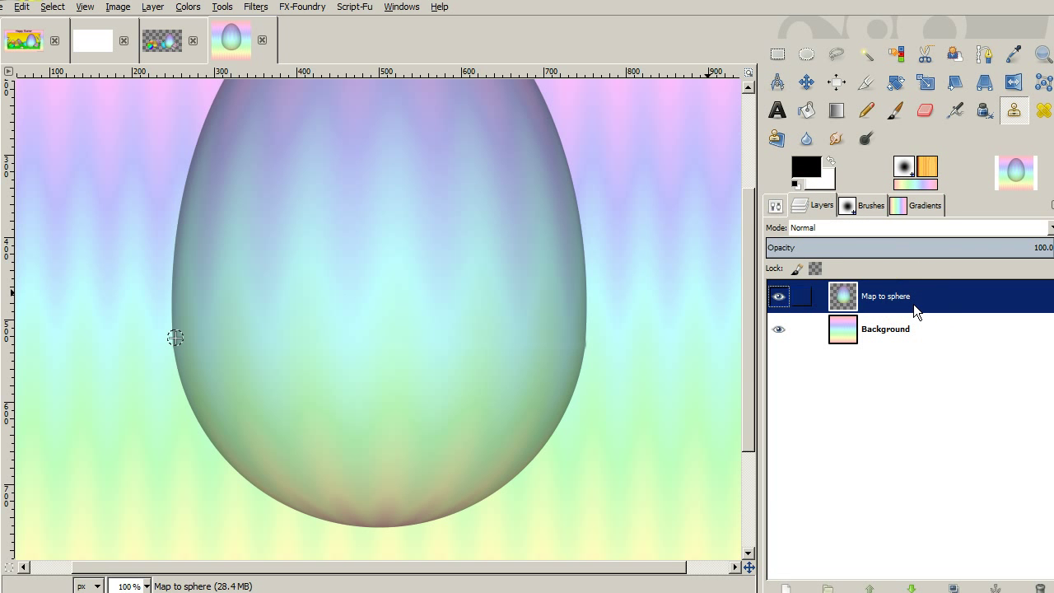
{"action": "key", "text": "ctrl+c"}
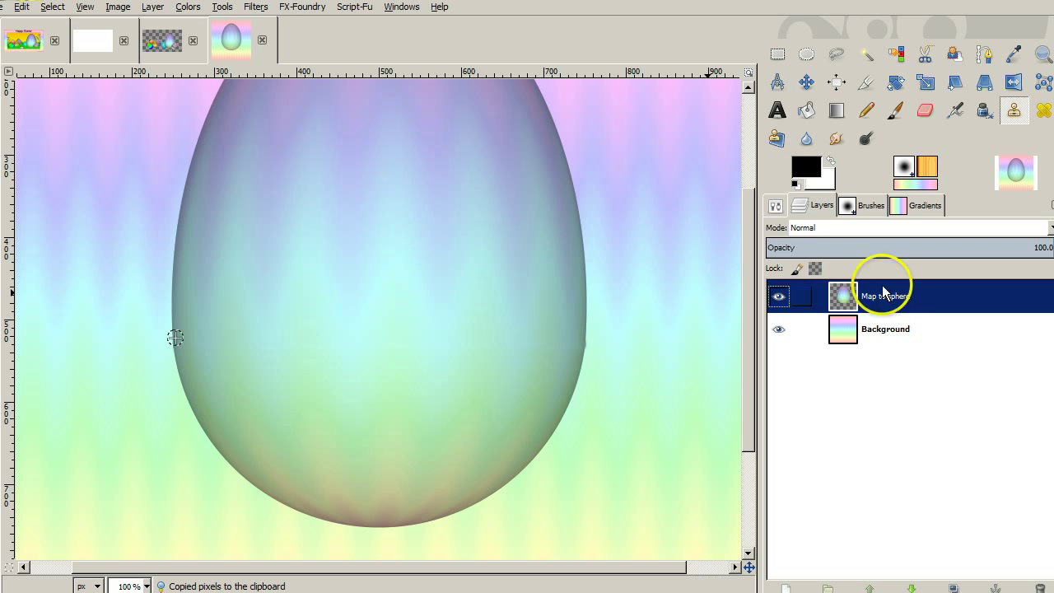
{"action": "left_click", "coordinate": [106, 40]}
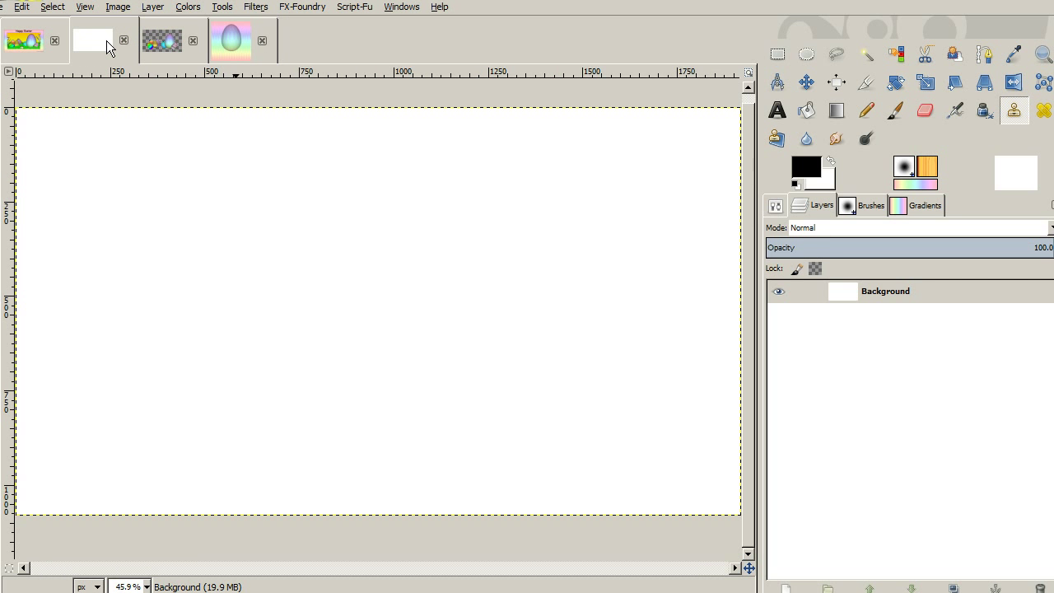
{"action": "key", "text": "ctrl+v"}
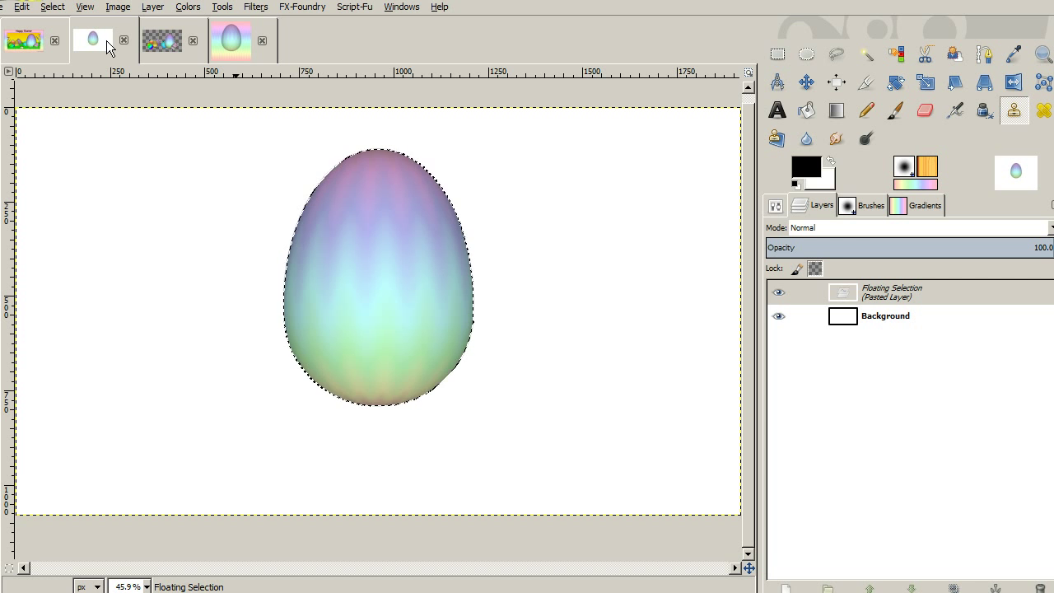
Step: Move the pasted egg down into the right half of the white canvas
{"action": "key", "text": "m"}
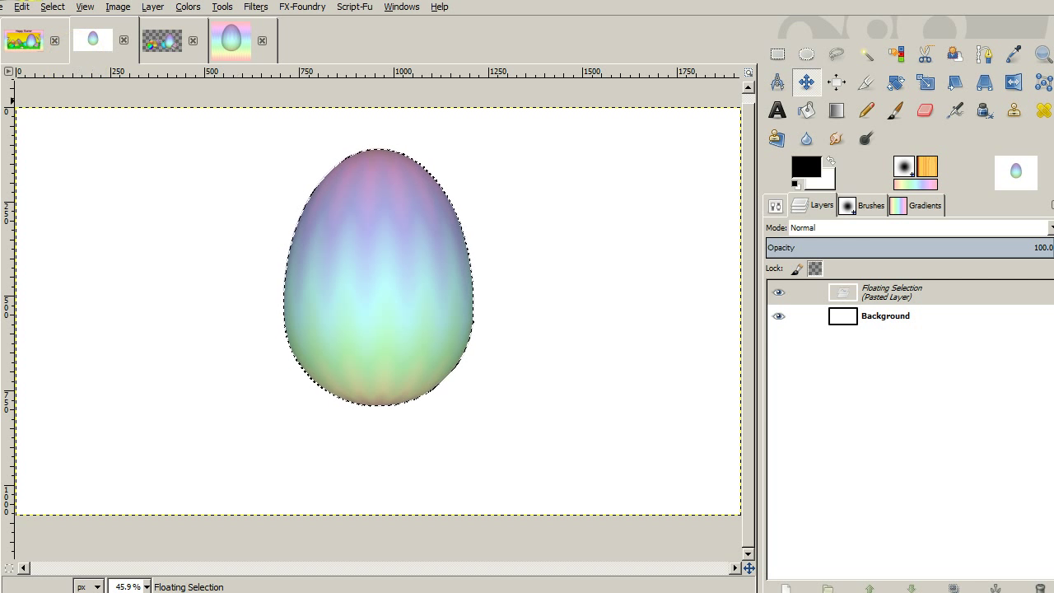
{"action": "left_click", "coordinate": [334, 301]}
{"action": "left_click_drag", "start_coordinate": [335, 298], "coordinate": [481, 341]}
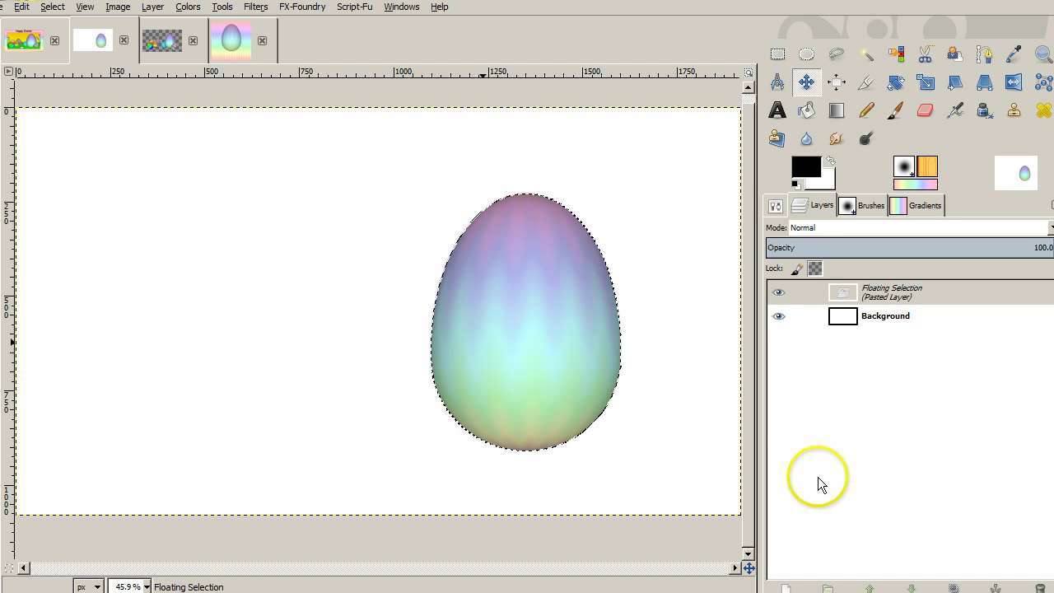
Step: Turn the floating egg selection into its own layer and fit that layer to the image size
{"action": "left_click", "coordinate": [785, 587]}
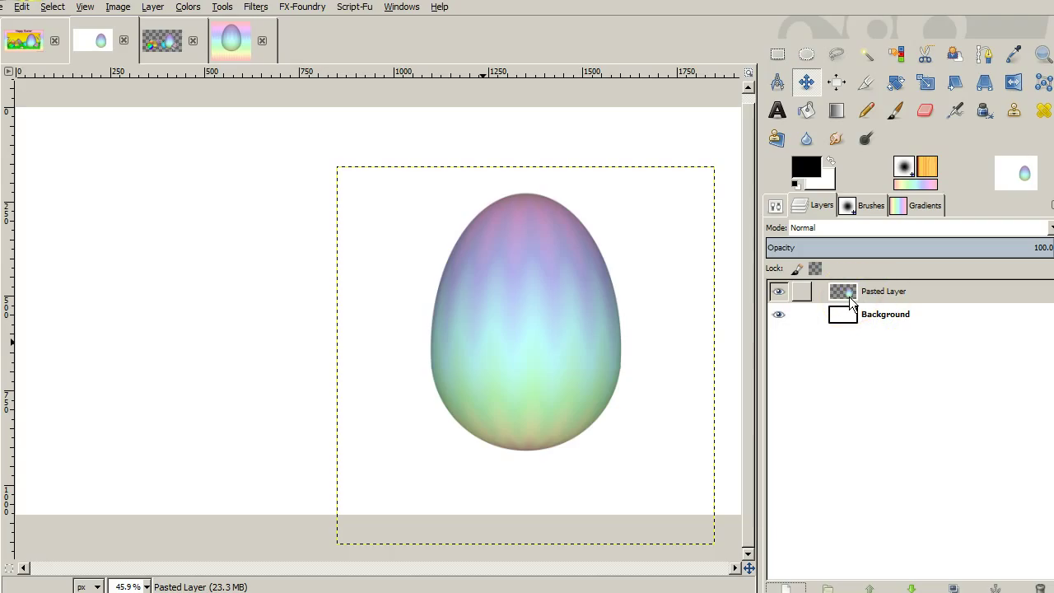
{"action": "left_click_drag", "start_coordinate": [850, 303], "coordinate": [885, 285]}
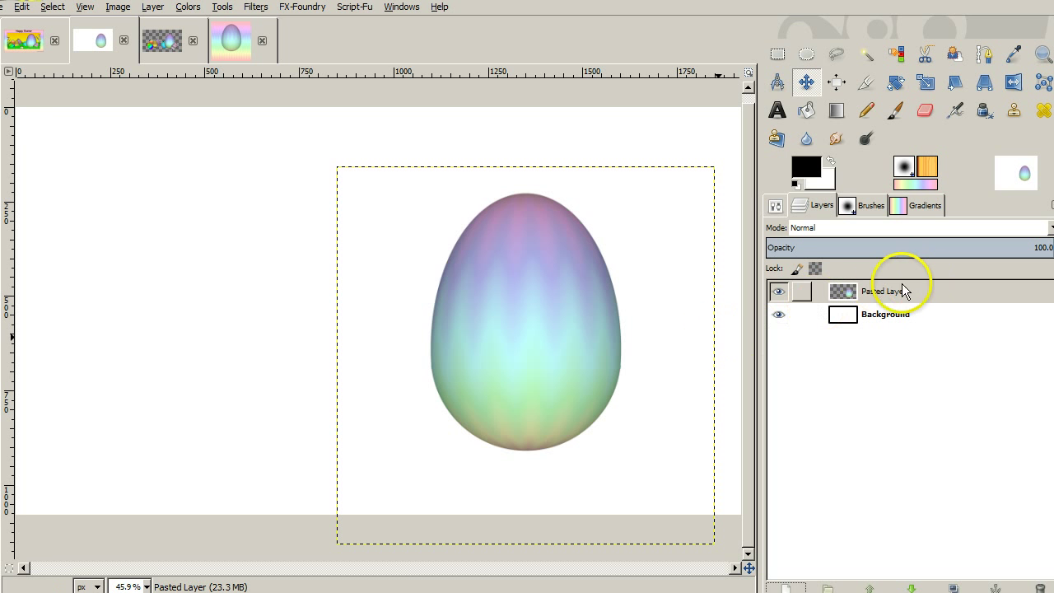
{"action": "right_click", "coordinate": [889, 286]}
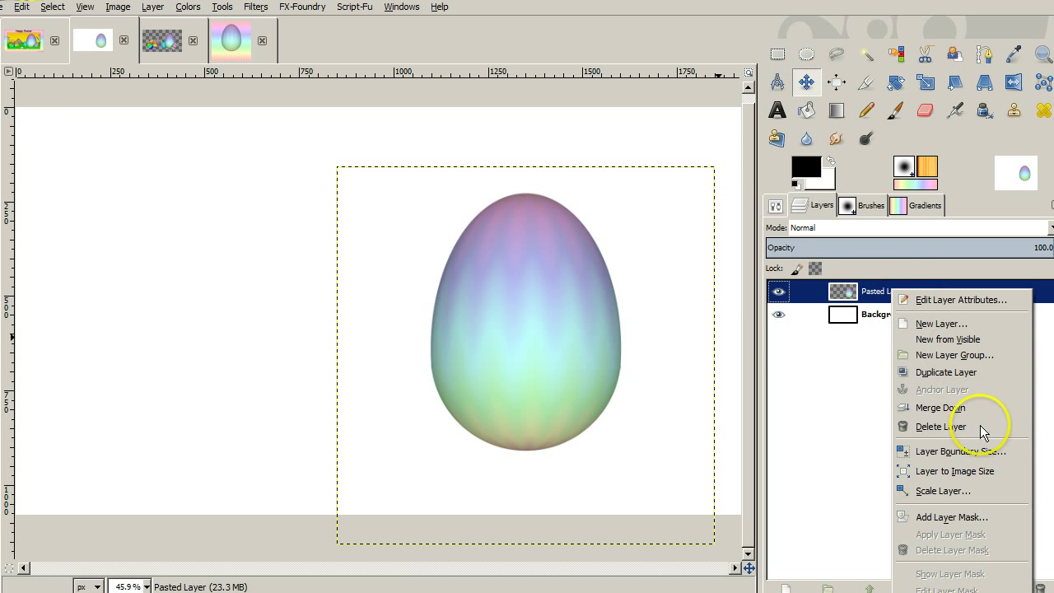
{"action": "left_click", "coordinate": [988, 469]}
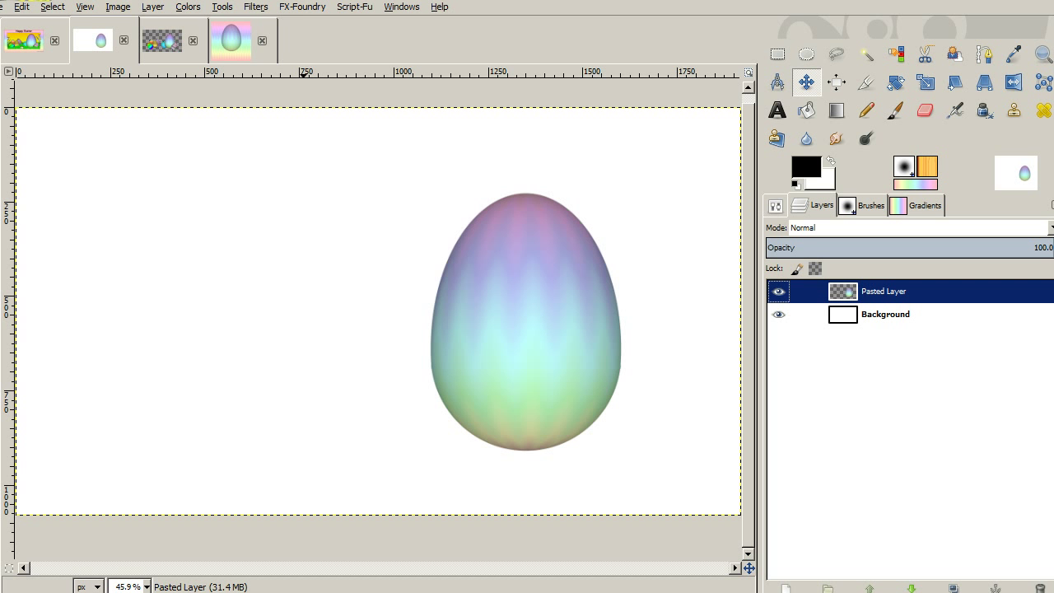
Step: Create a new blank image 500 px wide and 500 px high
{"action": "key", "text": "alt+f"}
{"action": "key", "text": "Down"}
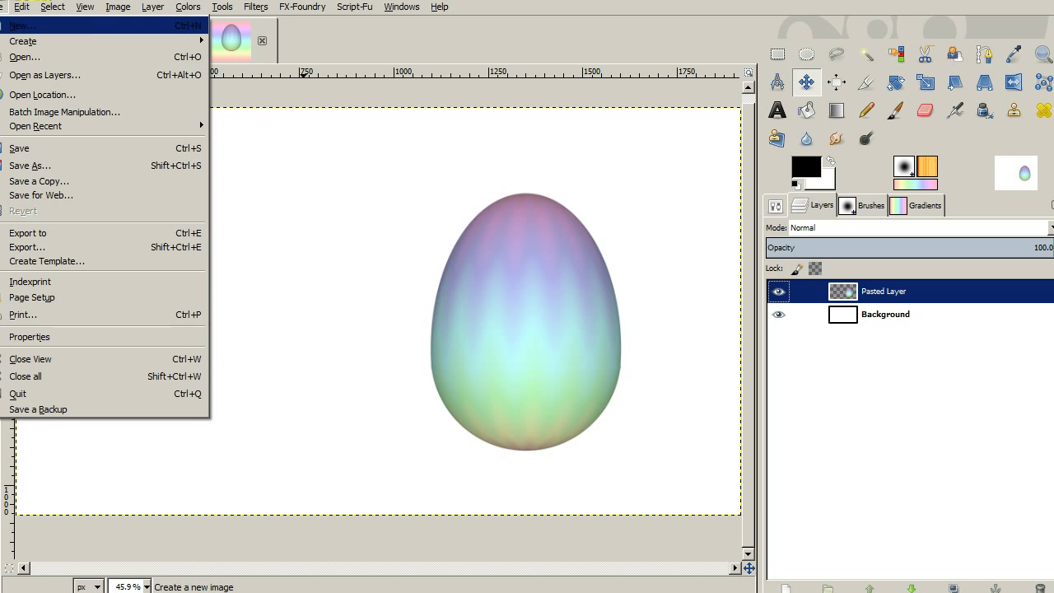
{"action": "key", "text": "Return"}
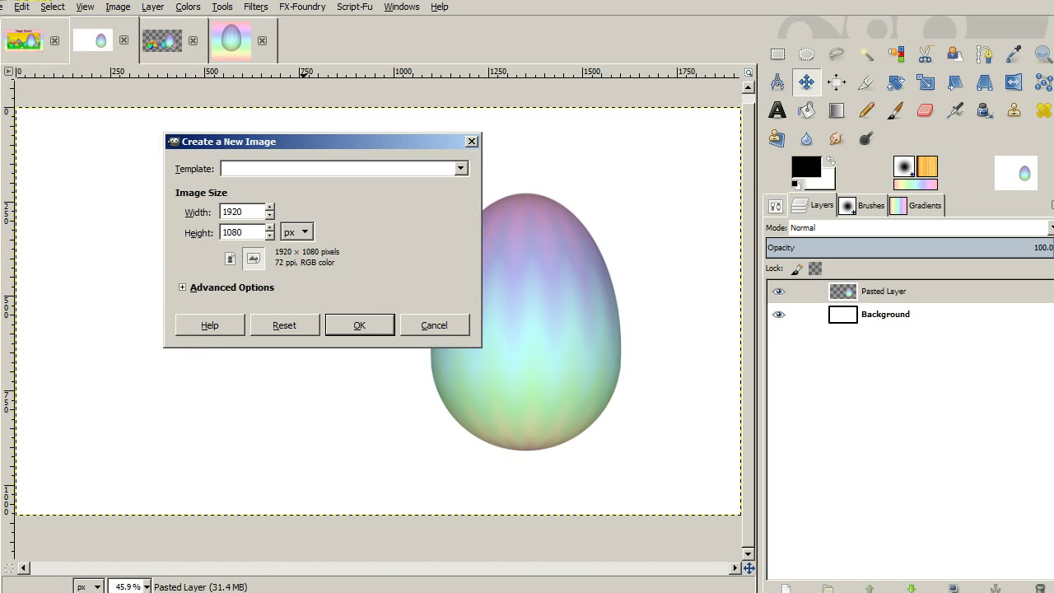
{"action": "key", "text": "Delete"}
{"action": "key", "text": "Delete"}
{"action": "key", "text": "Delete"}
{"action": "key", "text": "Delete"}
{"action": "key", "text": "Tab"}
{"action": "type", "text": "500"}
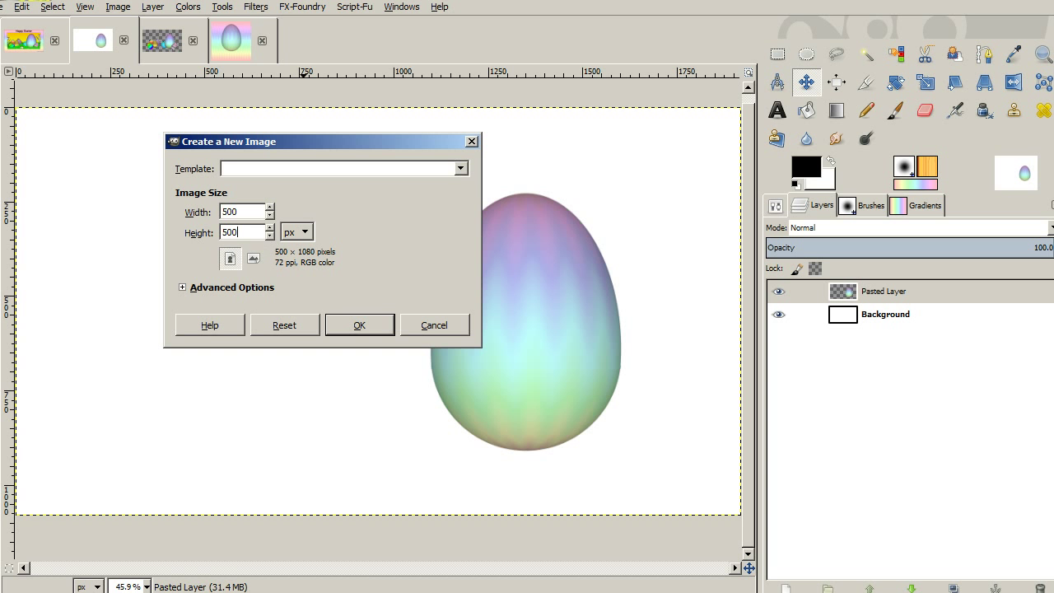
{"action": "key", "text": "Return"}
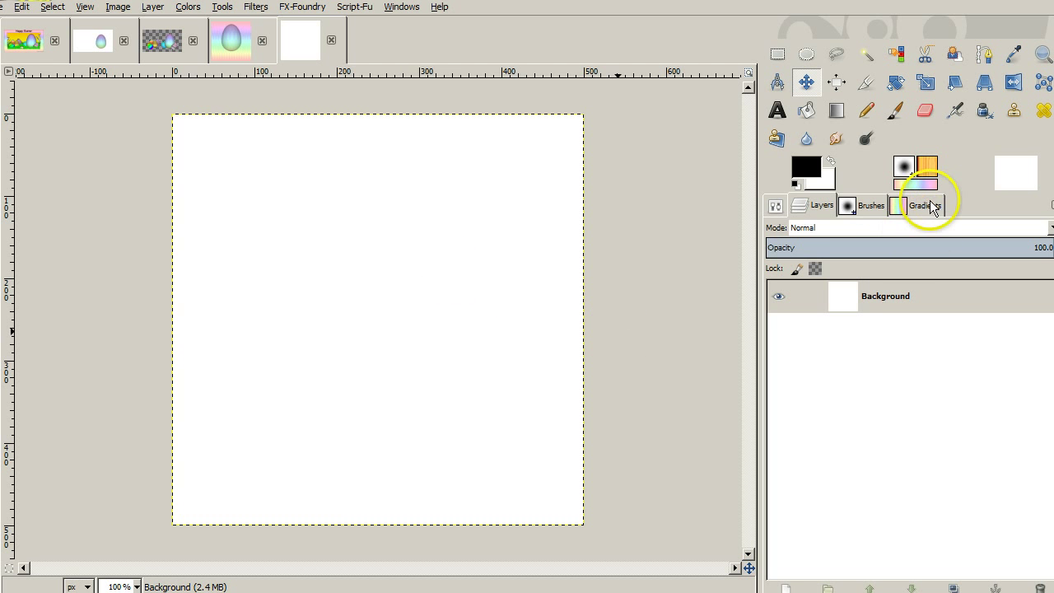
Step: Fill the new image with the Pastels gradient drawn from bottom to top, and map it to a sphere
{"action": "left_click", "coordinate": [914, 205]}
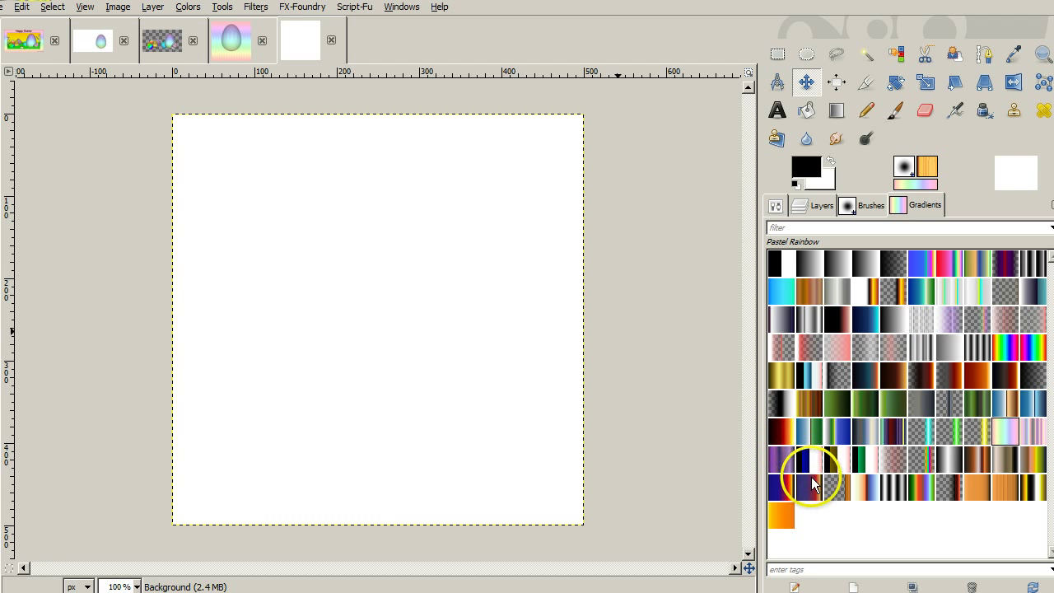
{"action": "left_click", "coordinate": [1031, 434]}
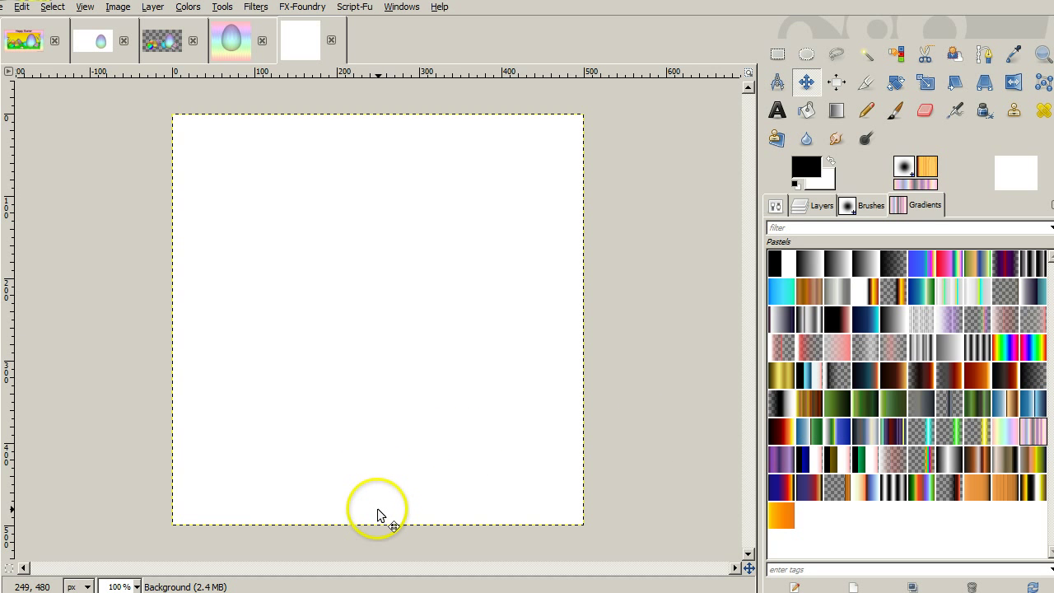
{"action": "key", "text": "l"}
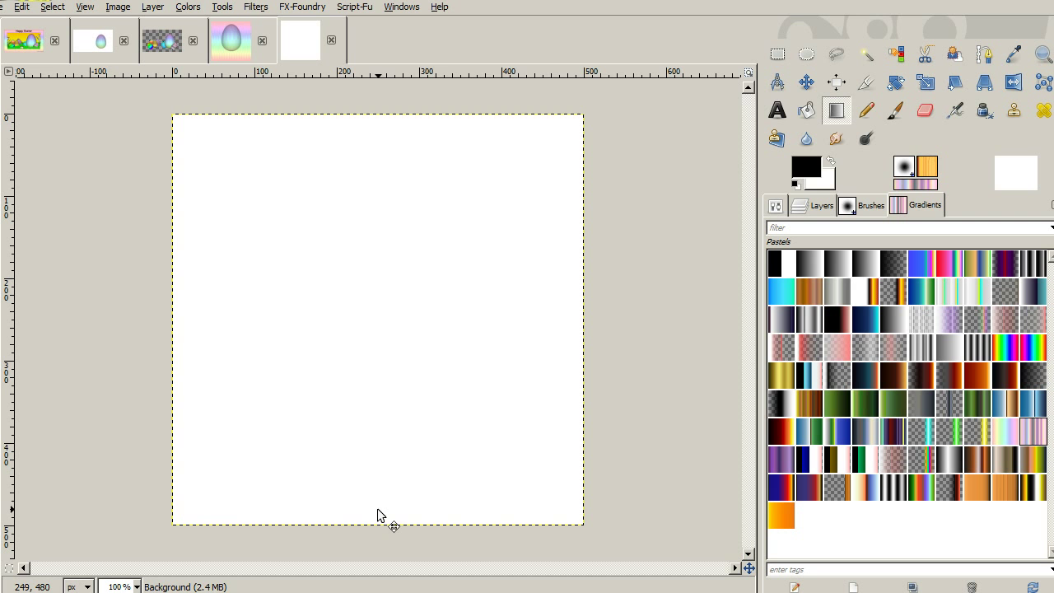
{"action": "left_click_drag", "start_coordinate": [377, 508], "coordinate": [386, 127]}
{"action": "key", "text": "ctrl"}
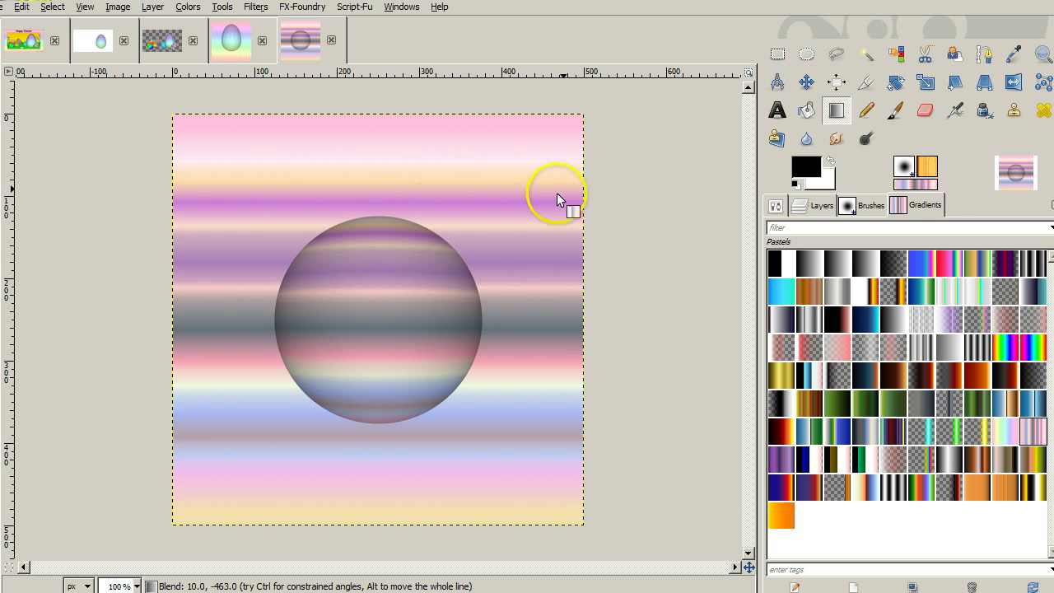
Step: Select the sphere's upper half, scale it upward to about 314 × 237 px to form an egg, and anchor it
{"action": "left_click", "coordinate": [776, 56]}
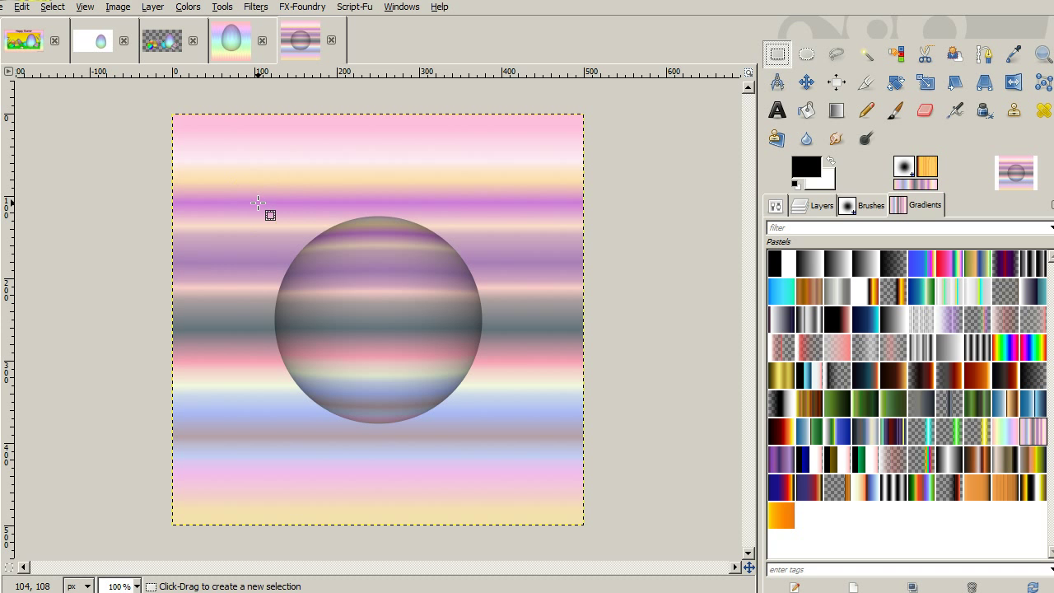
{"action": "mouse_move", "coordinate": [258, 204]}
{"action": "left_mouse_down"}
{"action": "mouse_move", "coordinate": [400, 299]}
{"action": "mouse_move", "coordinate": [517, 323]}
{"action": "left_mouse_up"}
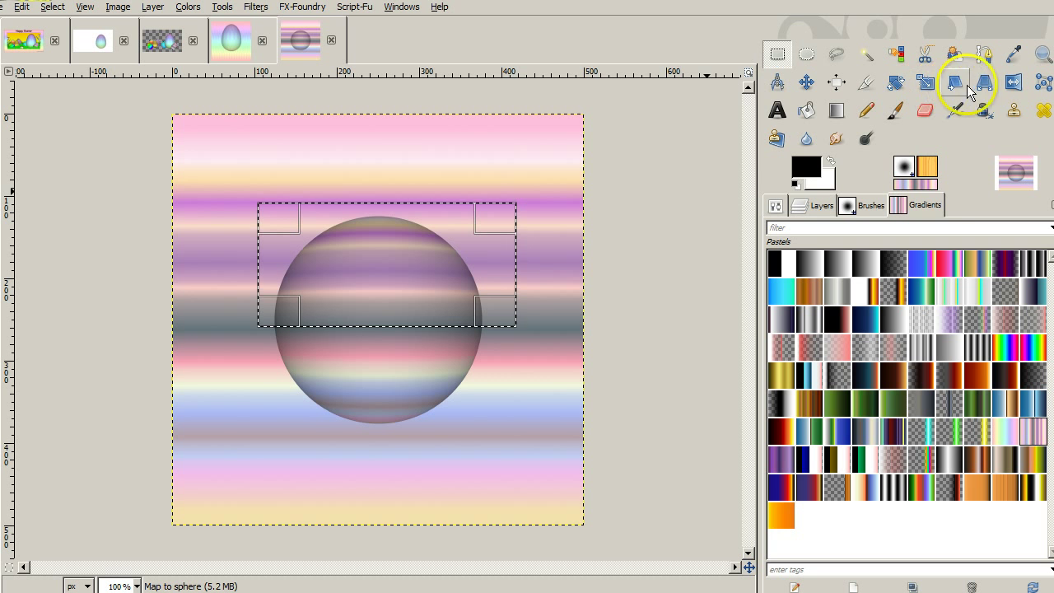
{"action": "left_click", "coordinate": [925, 80]}
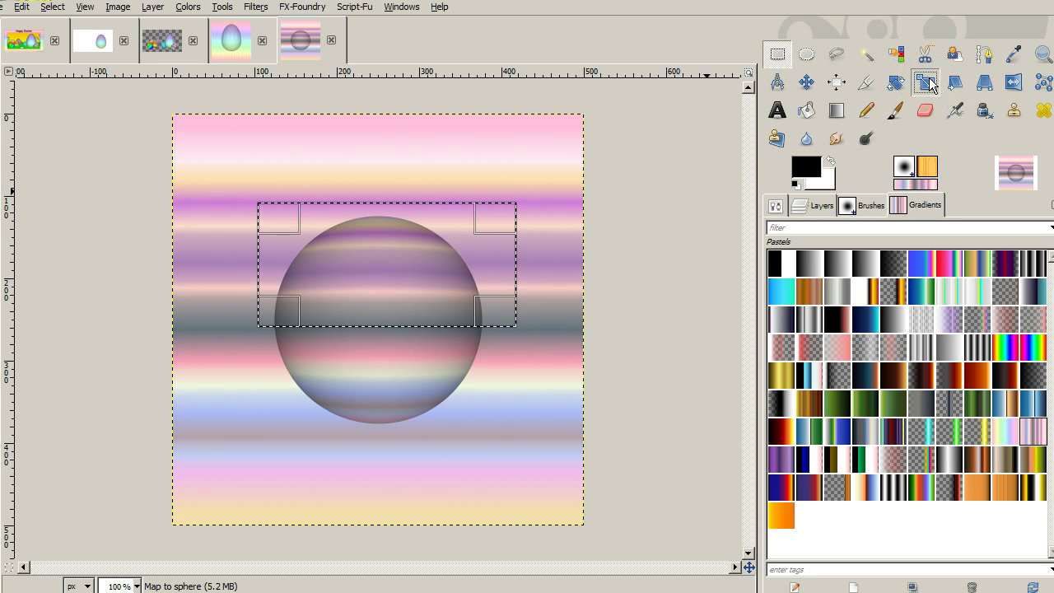
{"action": "left_click", "coordinate": [390, 207]}
{"action": "left_click_drag", "start_coordinate": [388, 206], "coordinate": [388, 136]}
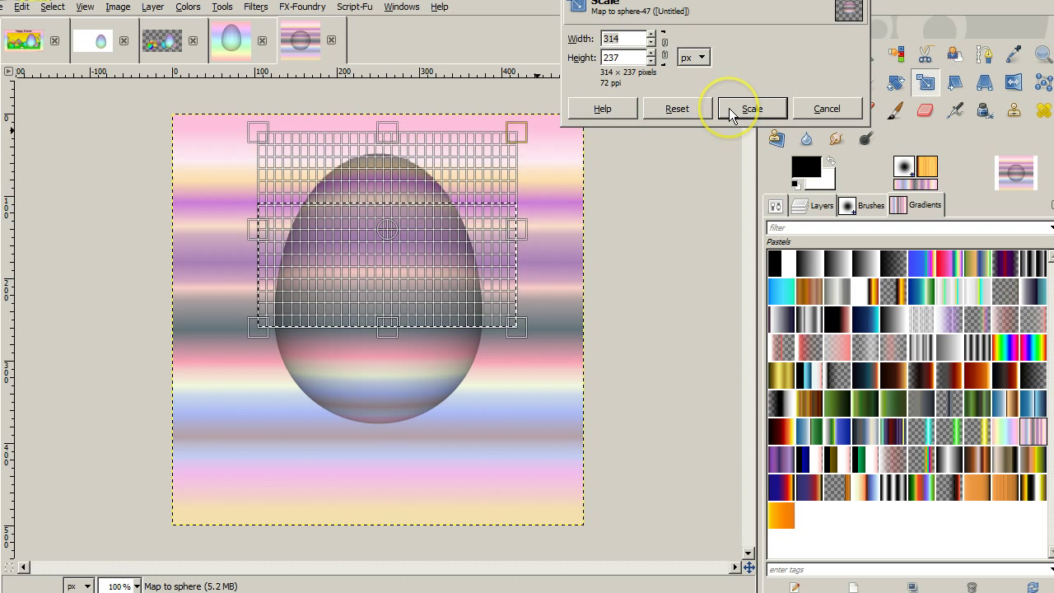
{"action": "left_click", "coordinate": [728, 108]}
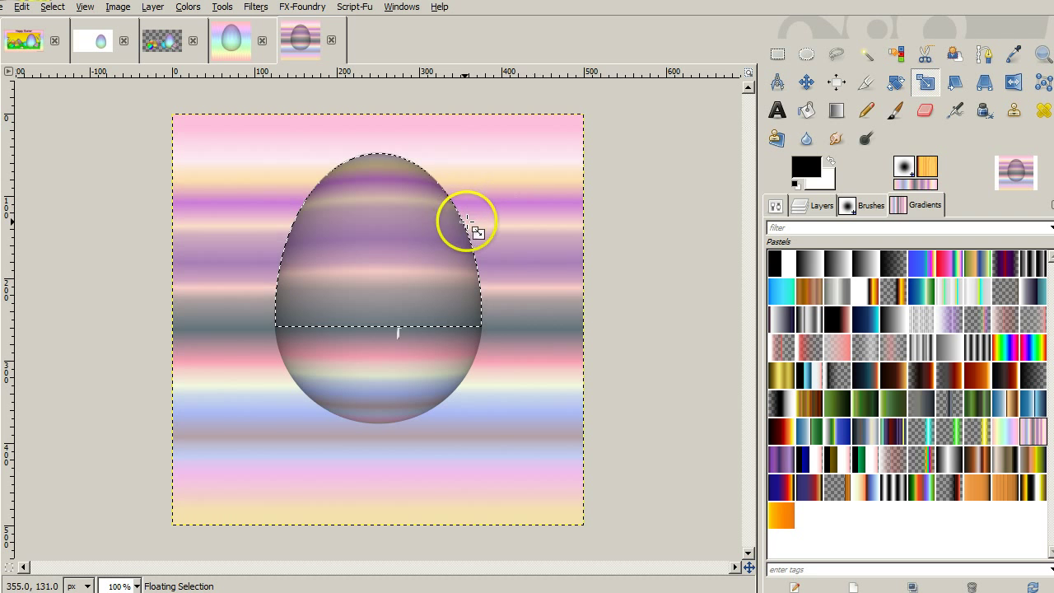
{"action": "key", "text": "m"}
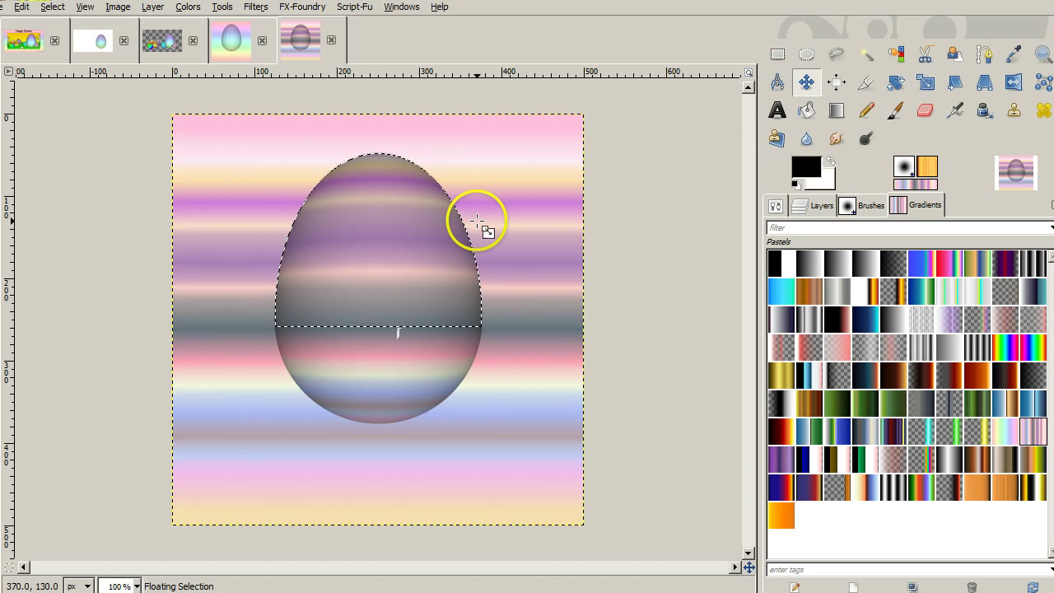
{"action": "left_click", "coordinate": [508, 245]}
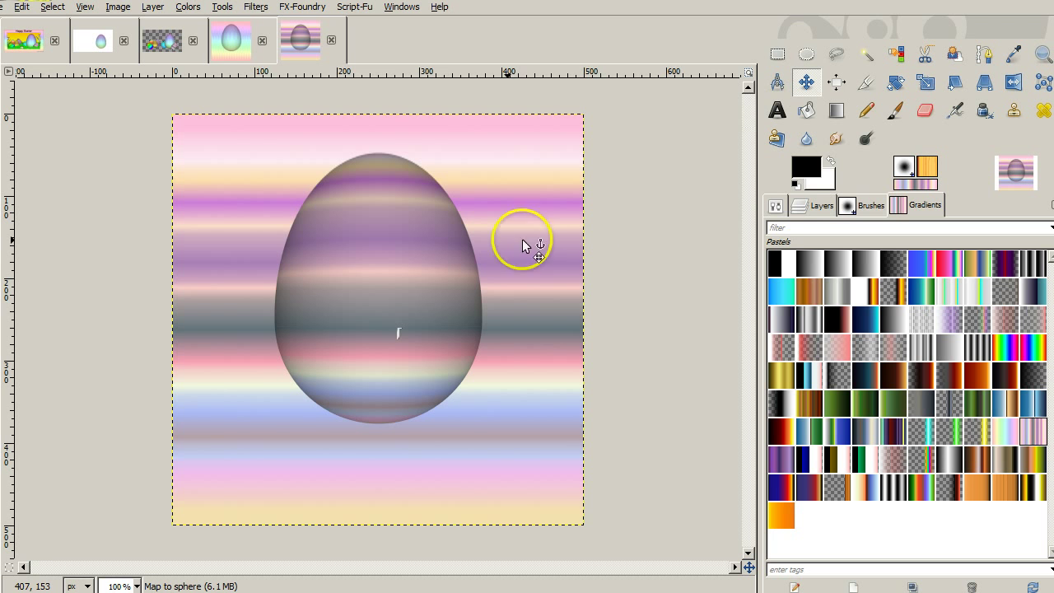
Step: Copy the striped Map to sphere egg layer and paste it into the white image with the large pastel egg
{"action": "left_click", "coordinate": [804, 212]}
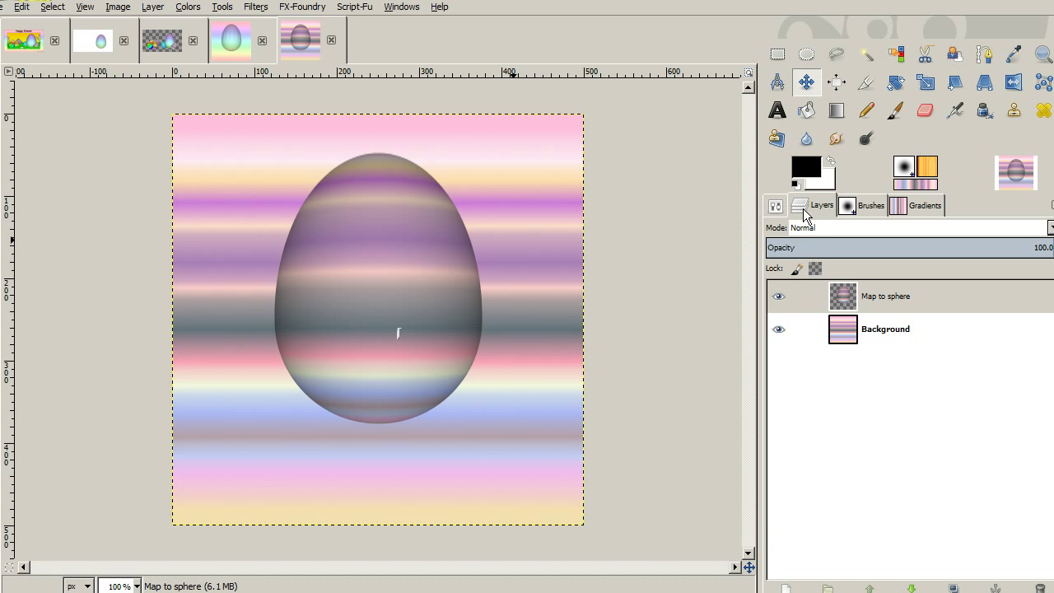
{"action": "left_click", "coordinate": [885, 306]}
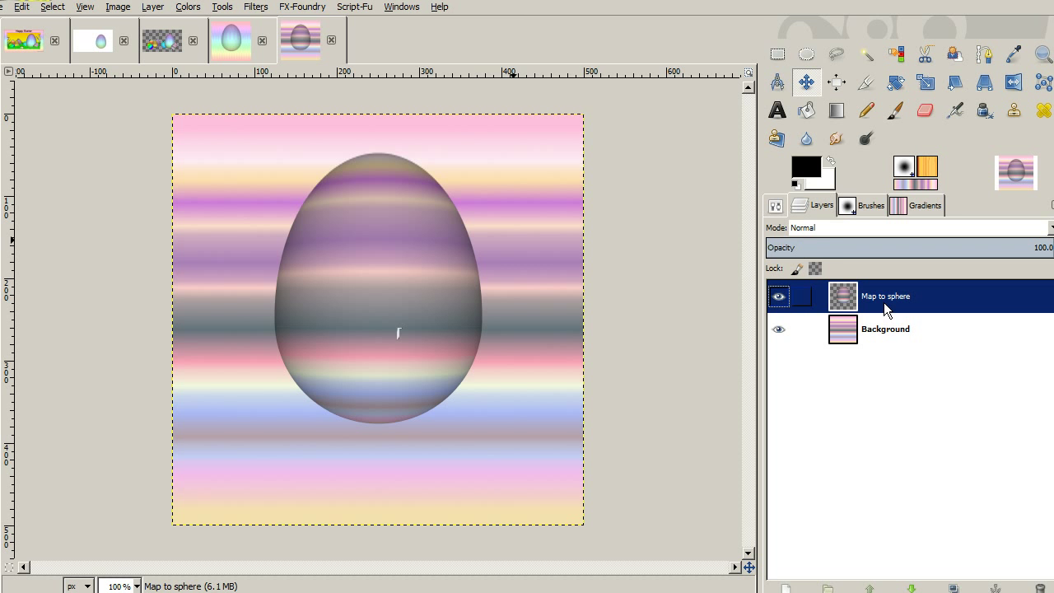
{"action": "key", "text": "ctrl+c"}
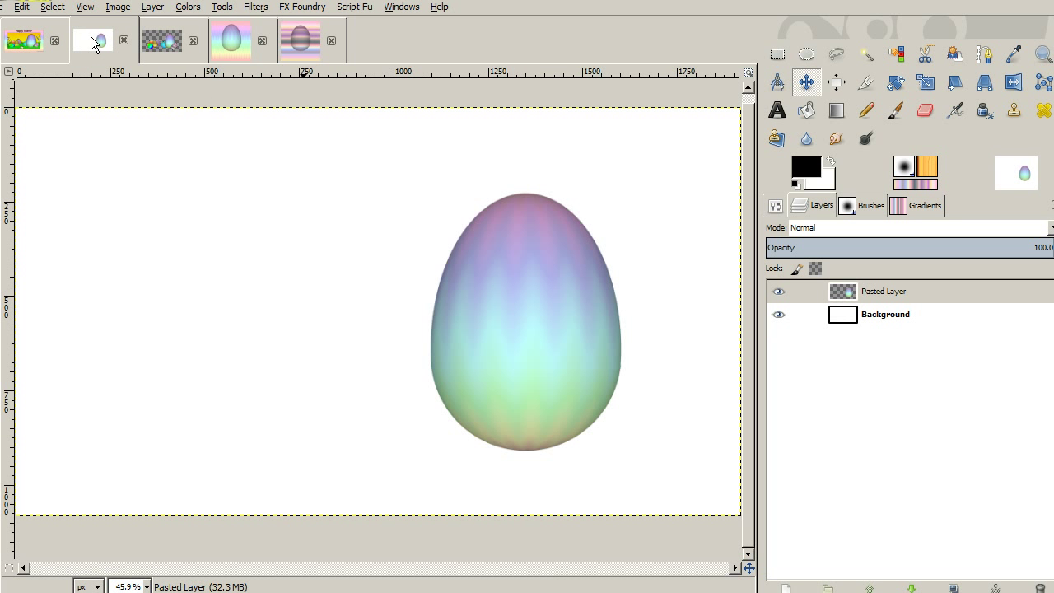
{"action": "left_click", "coordinate": [252, 145]}
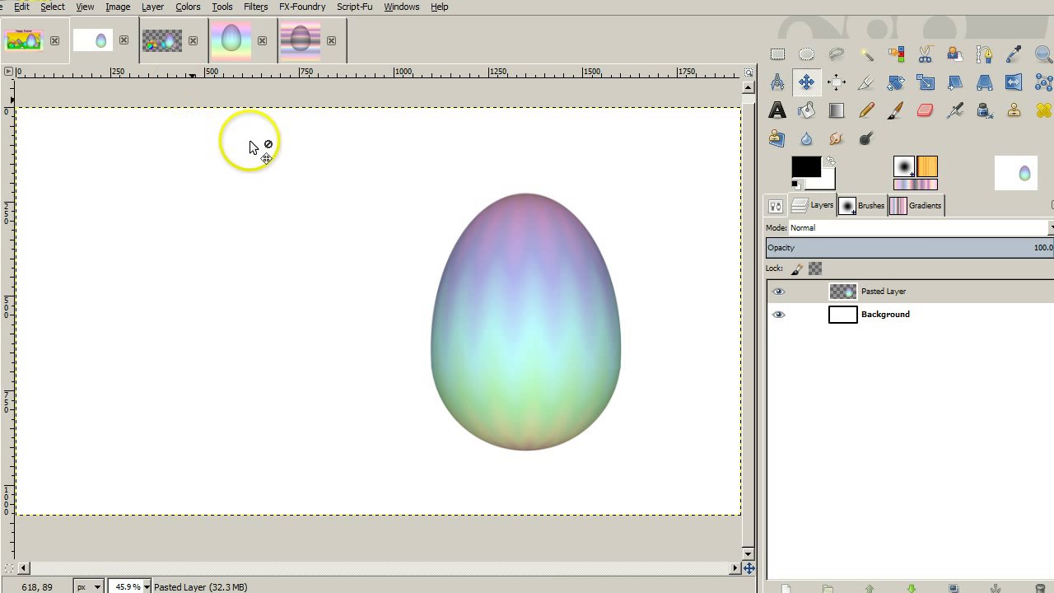
{"action": "key", "text": "ctrl+v"}
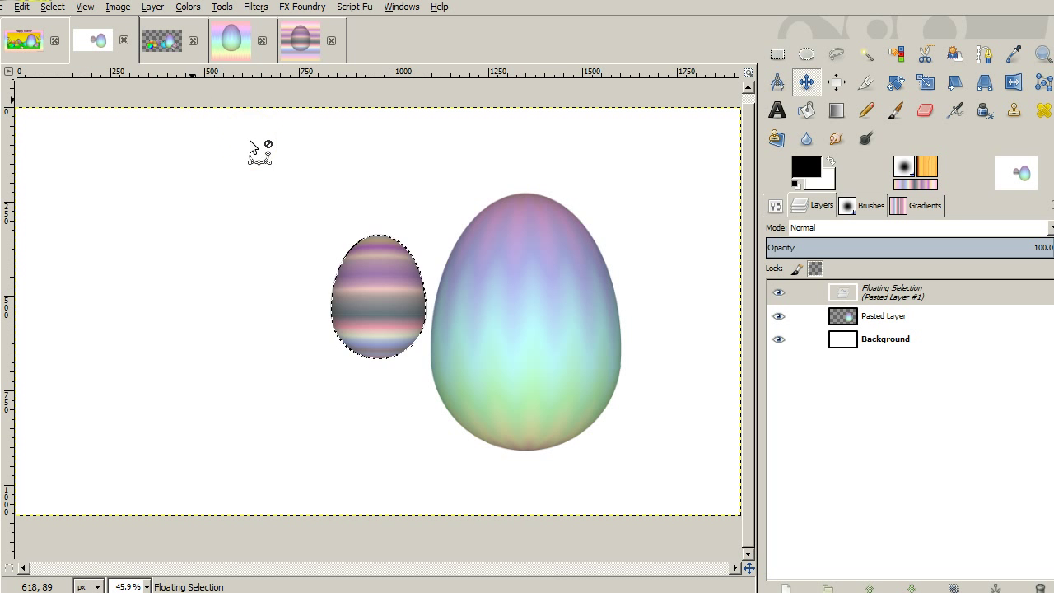
Step: Move the pasted striped egg about 517 px right and 268 px down, over the large egg's lower right edge
{"action": "left_click", "coordinate": [353, 191]}
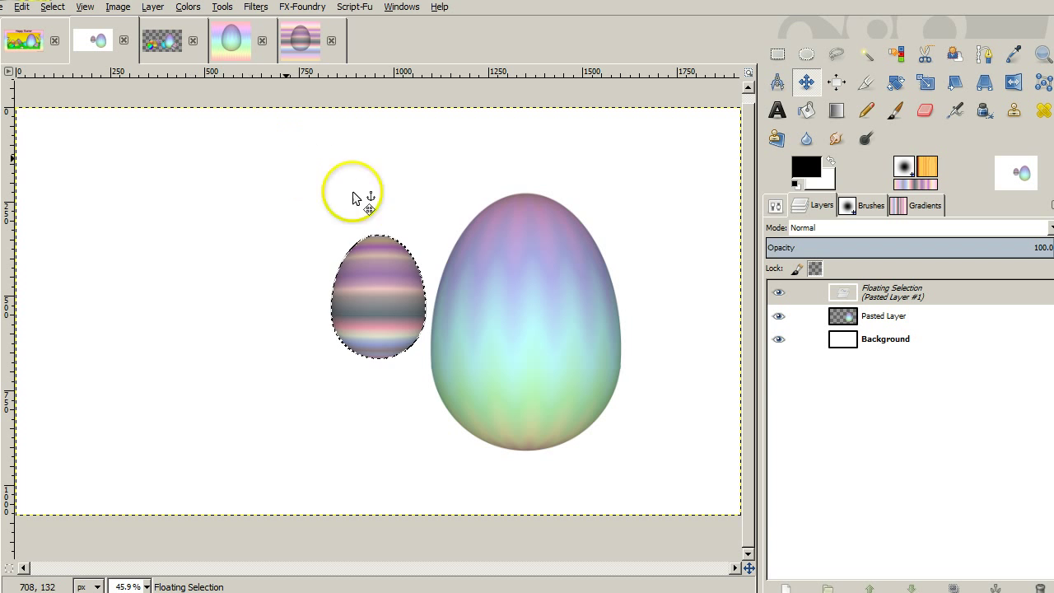
{"action": "left_click", "coordinate": [434, 210]}
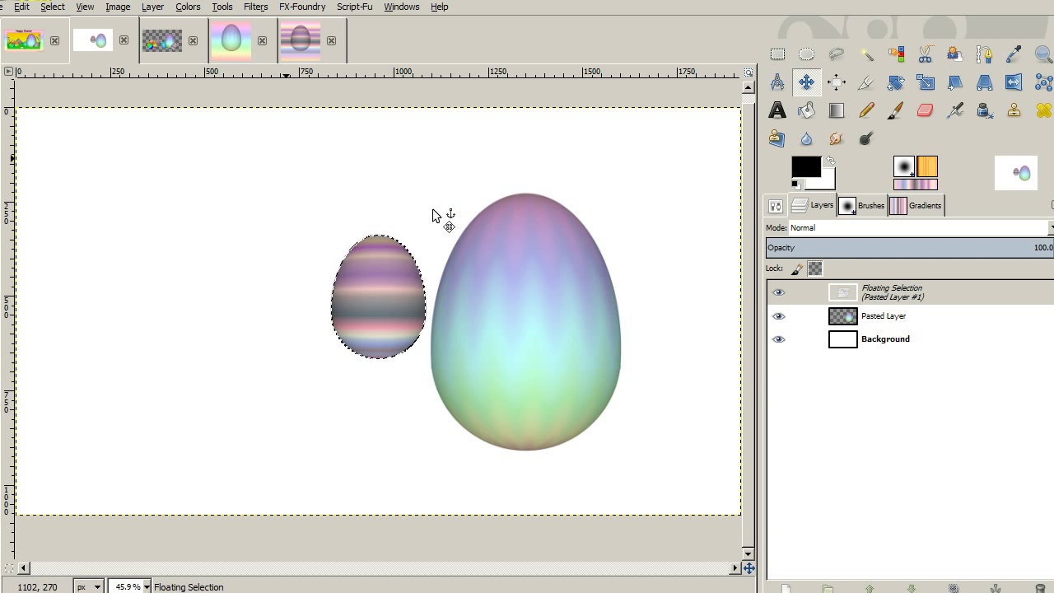
{"action": "left_click", "coordinate": [375, 271]}
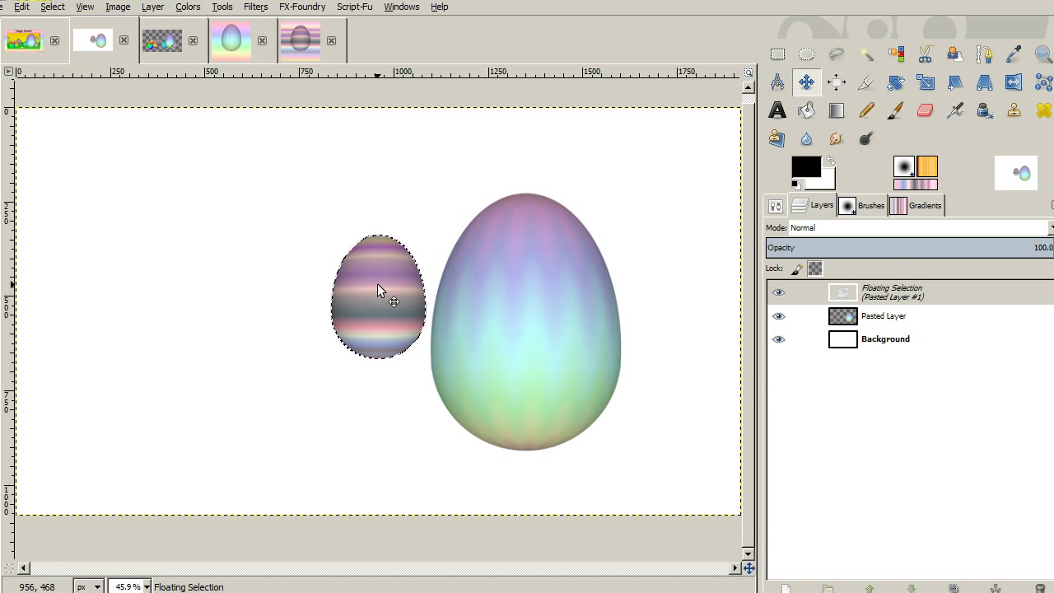
{"action": "left_click_drag", "start_coordinate": [377, 284], "coordinate": [573, 387]}
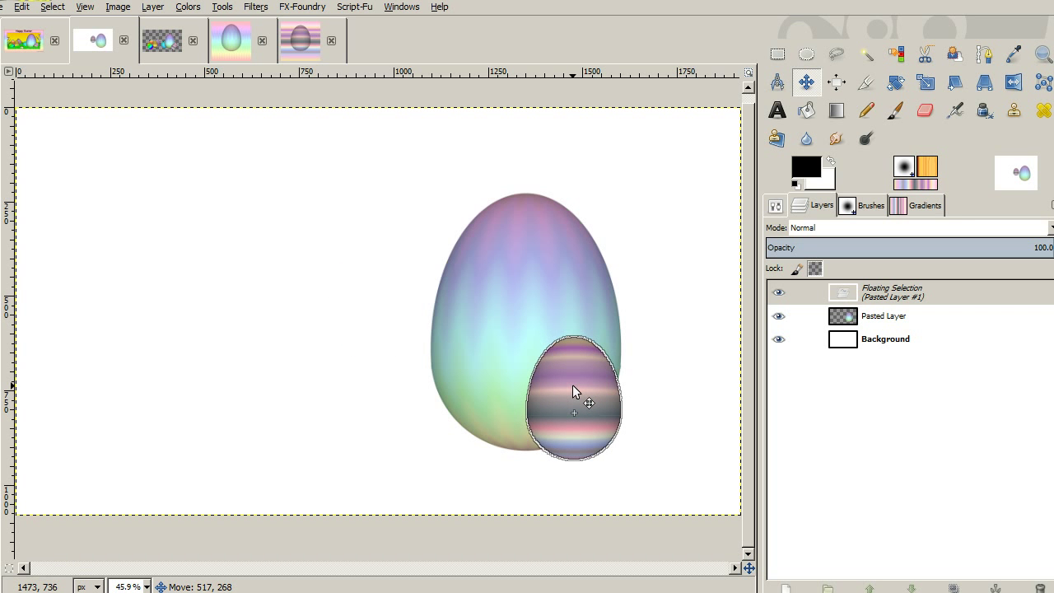
{"action": "left_click_drag", "start_coordinate": [572, 385], "coordinate": [572, 385]}
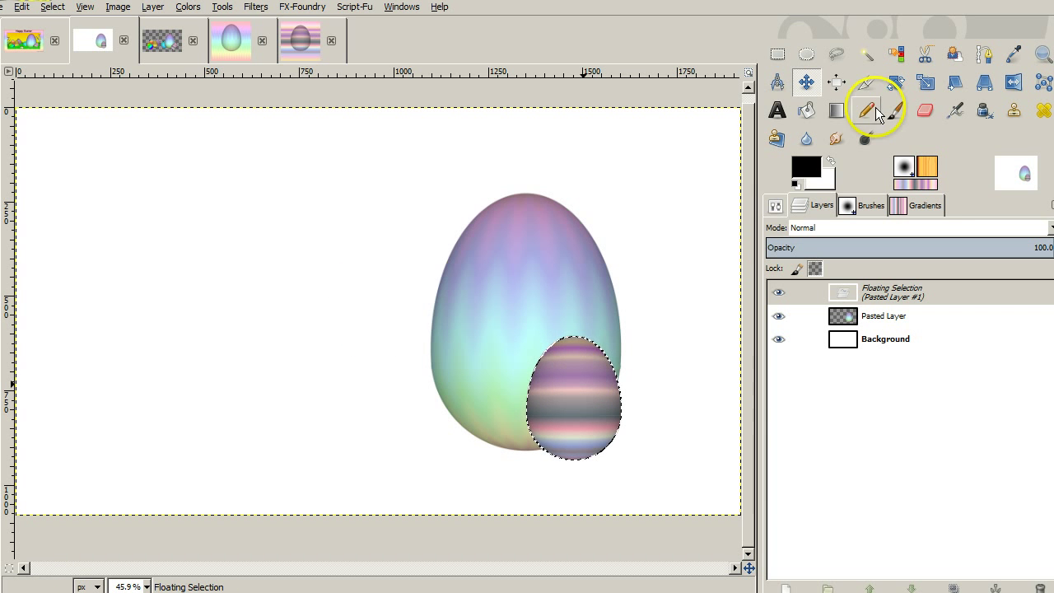
Step: Rotate the floating striped egg about 44° clockwise around its center
{"action": "left_click", "coordinate": [895, 81]}
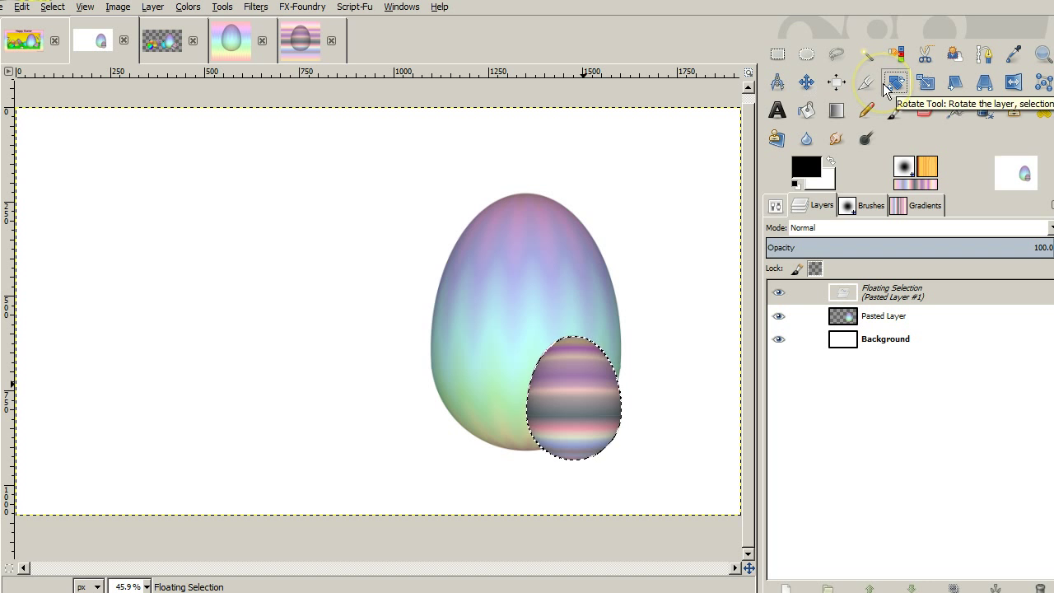
{"action": "left_click", "coordinate": [564, 359]}
{"action": "left_click_drag", "start_coordinate": [565, 363], "coordinate": [607, 363]}
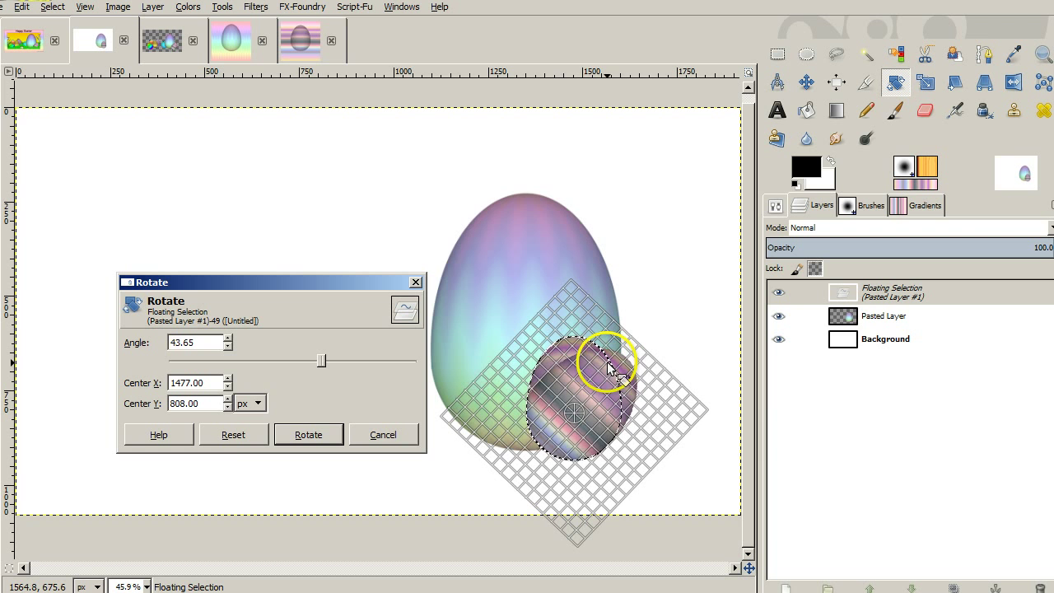
{"action": "left_click", "coordinate": [288, 442]}
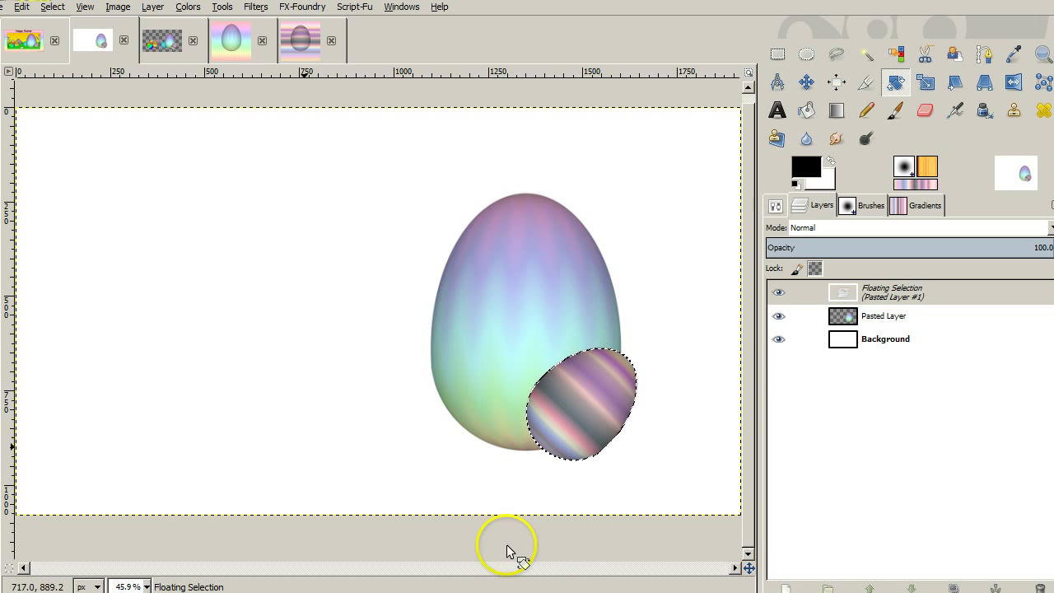
Step: Turn the floating striped egg into its own layer and expand that layer to the image size
{"action": "left_click", "coordinate": [795, 587]}
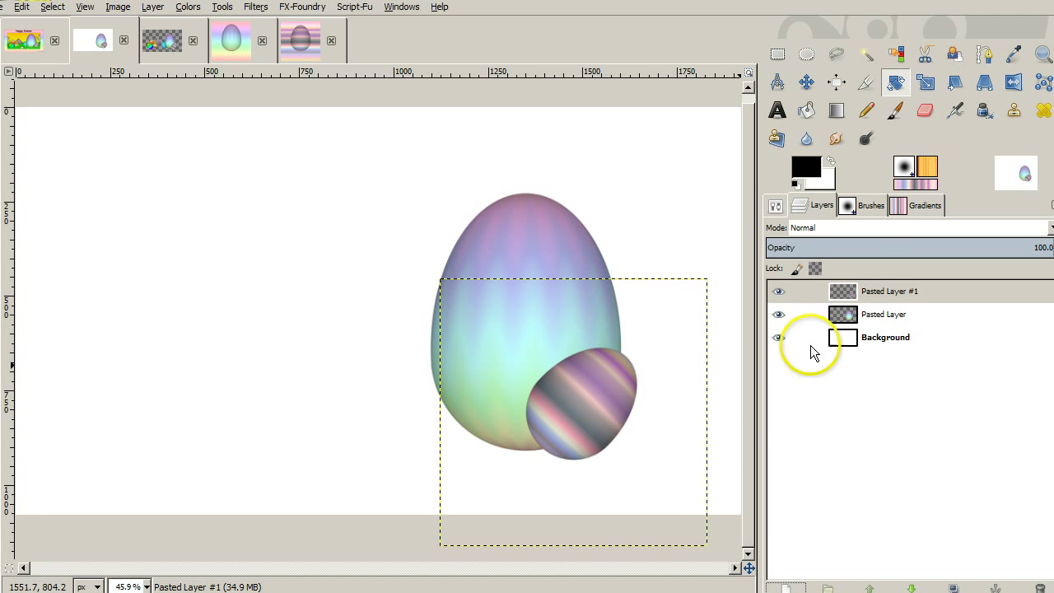
{"action": "right_click", "coordinate": [863, 301]}
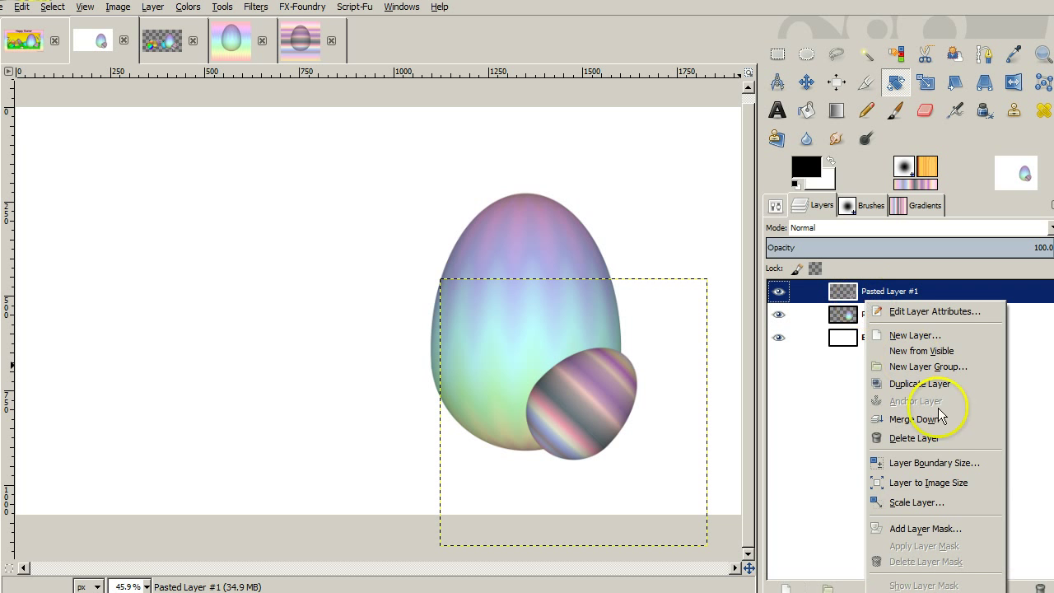
{"action": "left_click", "coordinate": [948, 481]}
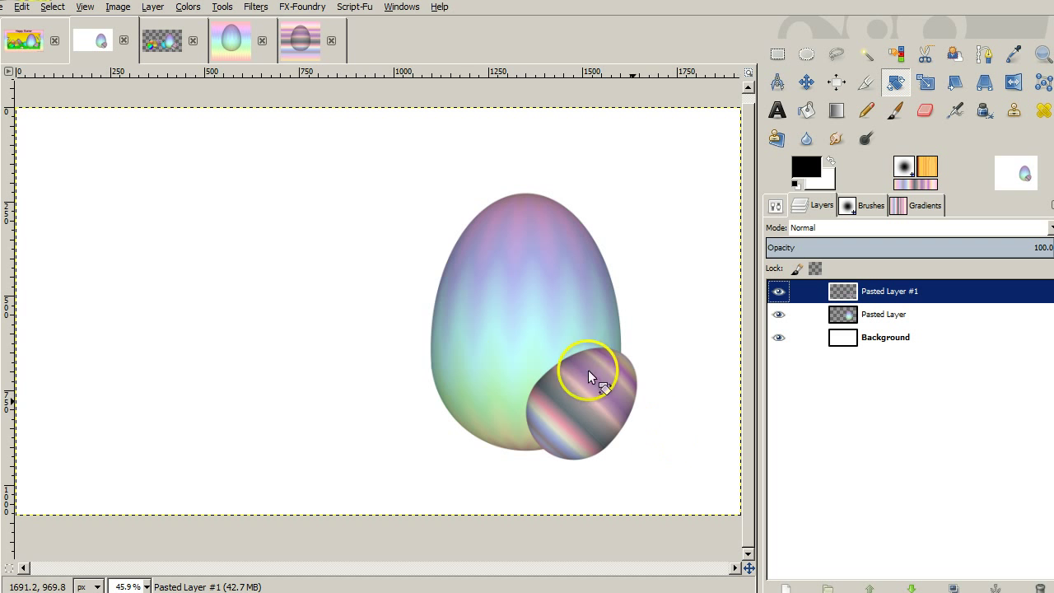
Step: Delete the Map to sphere layer from the striped gradient image and switch to the transparent image of finished eggs
{"action": "left_click", "coordinate": [296, 43]}
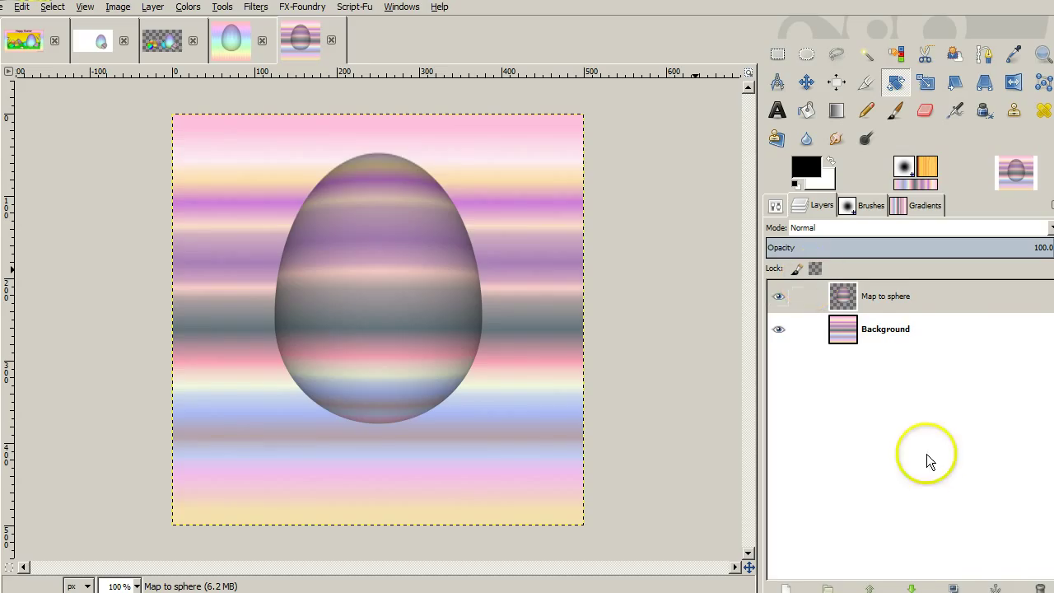
{"action": "left_click", "coordinate": [1040, 587]}
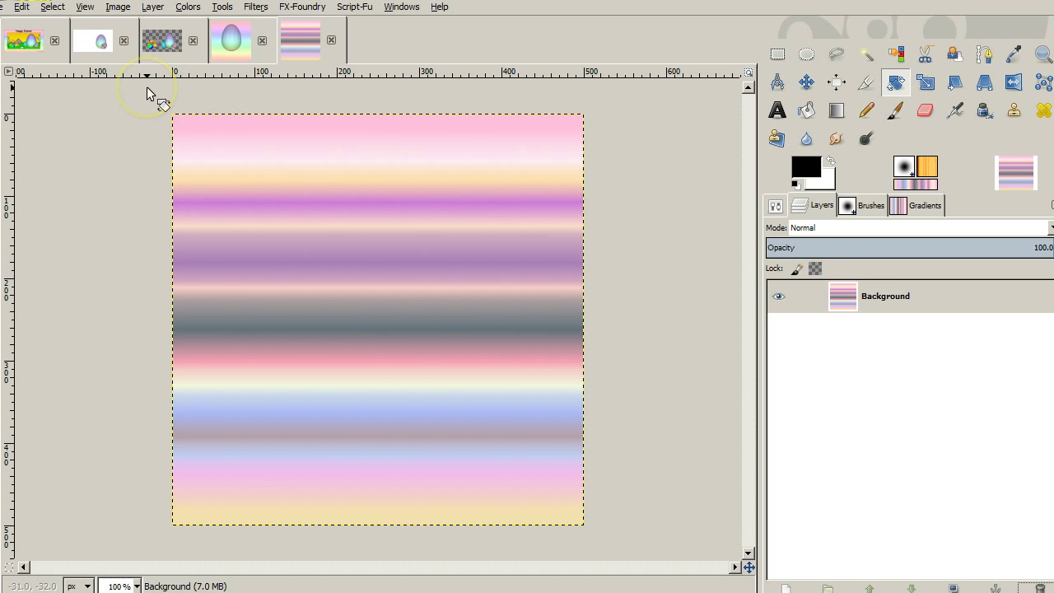
{"action": "left_click", "coordinate": [164, 43]}
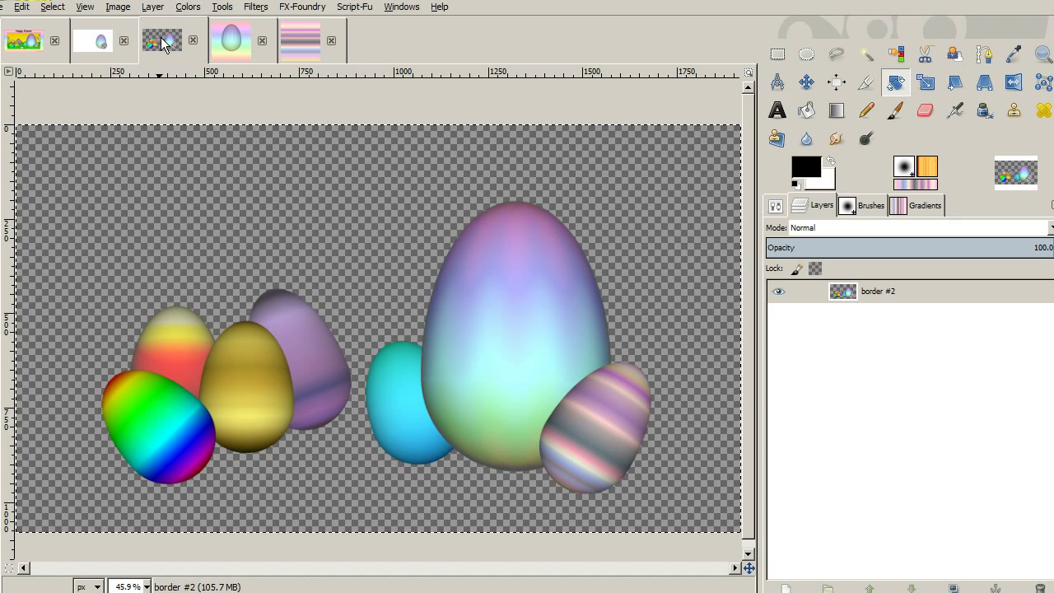
{"action": "left_click_drag", "start_coordinate": [163, 43], "coordinate": [369, 98]}
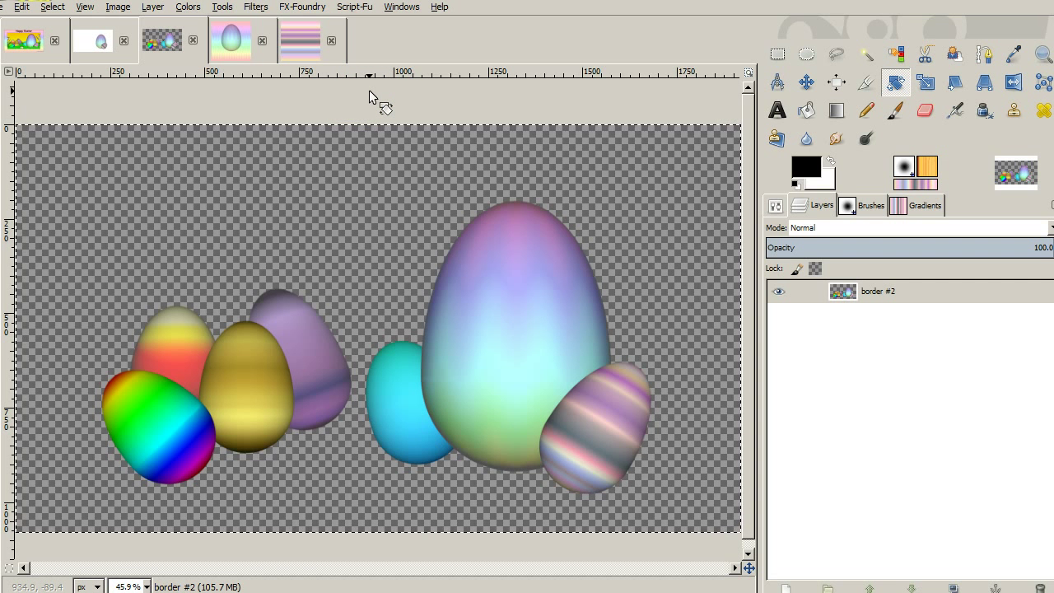
Step: Select the Paintbrush and load its Grass 01 preset with the N_Grass 1 brush at size 200
{"action": "left_click_drag", "start_coordinate": [523, 203], "coordinate": [868, 290]}
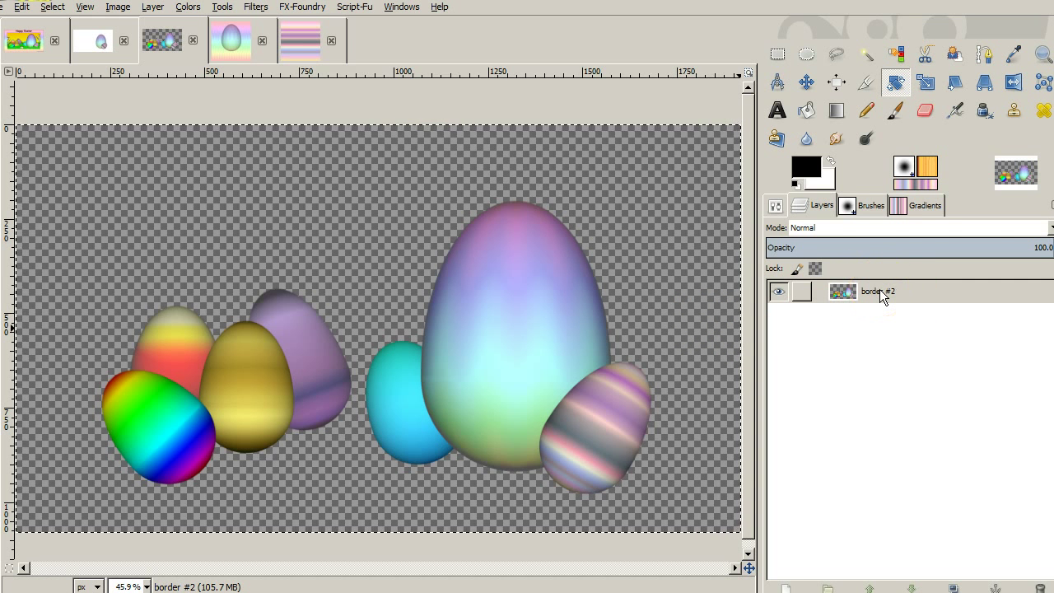
{"action": "left_click", "coordinate": [879, 291]}
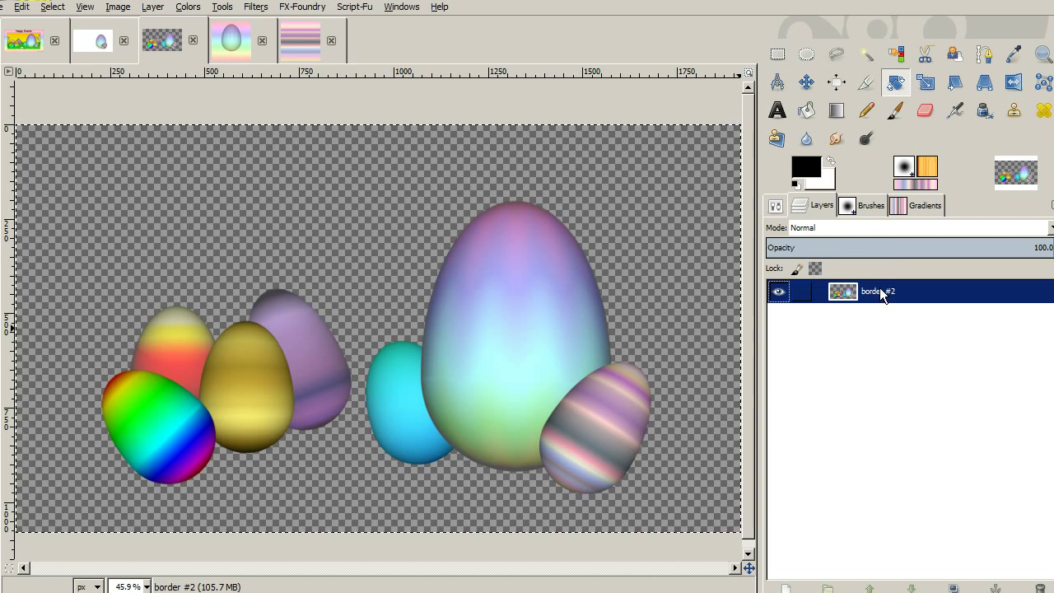
{"action": "left_click", "coordinate": [774, 196]}
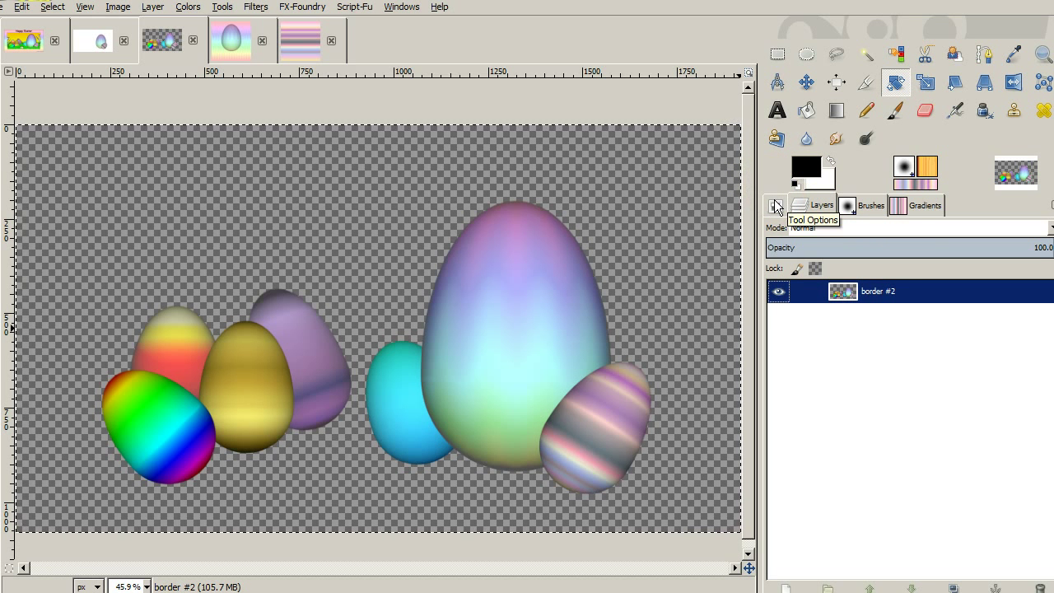
{"action": "left_click", "coordinate": [897, 114]}
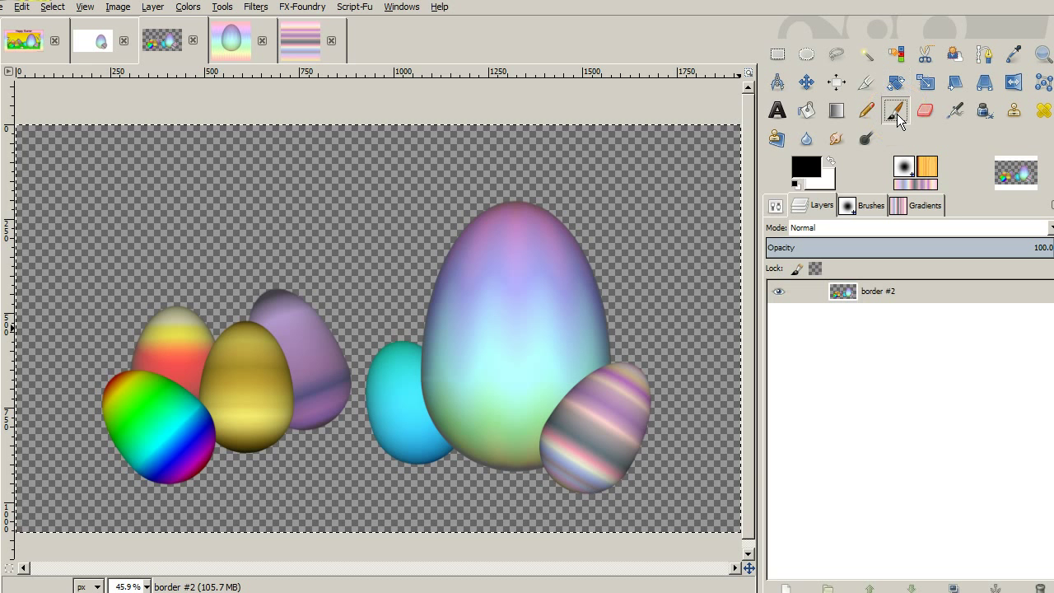
{"action": "left_click", "coordinate": [776, 206]}
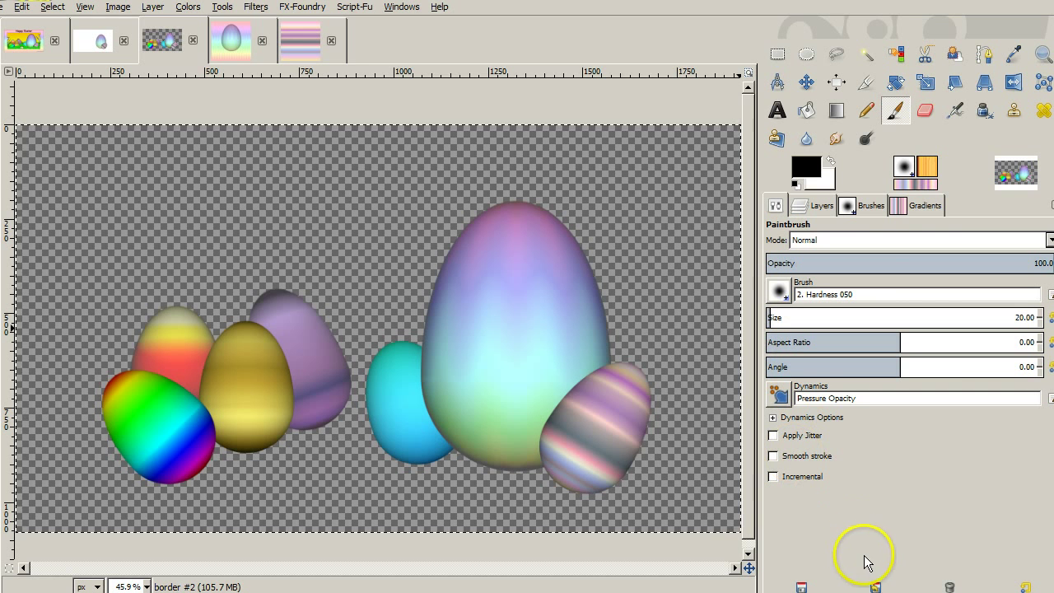
{"action": "left_click", "coordinate": [875, 587]}
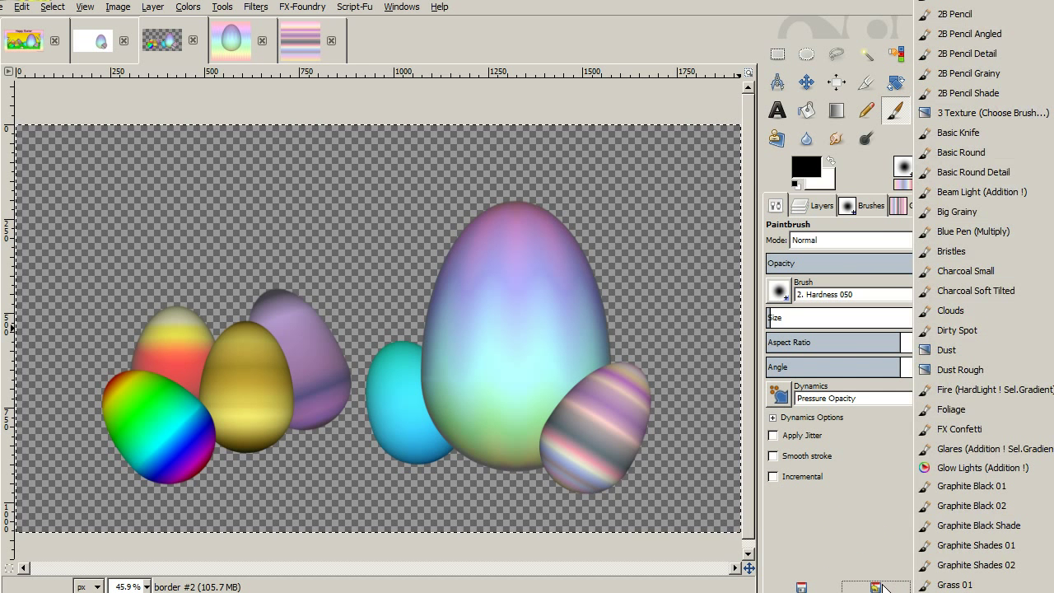
{"action": "left_click", "coordinate": [955, 584]}
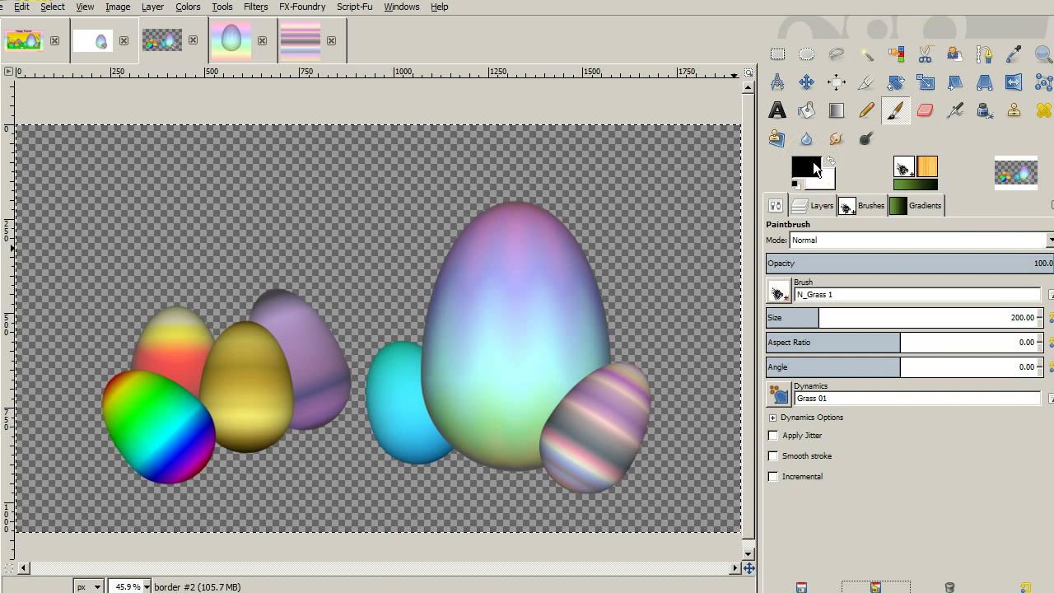
Step: Set the foreground color to dark green 096102
{"action": "left_click", "coordinate": [813, 161]}
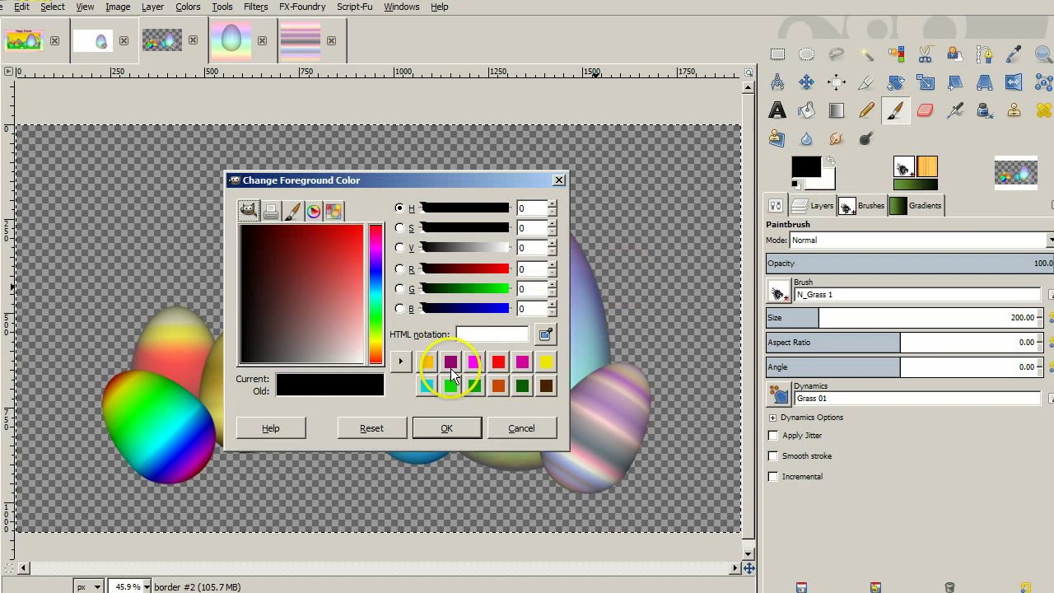
{"action": "left_click", "coordinate": [522, 385]}
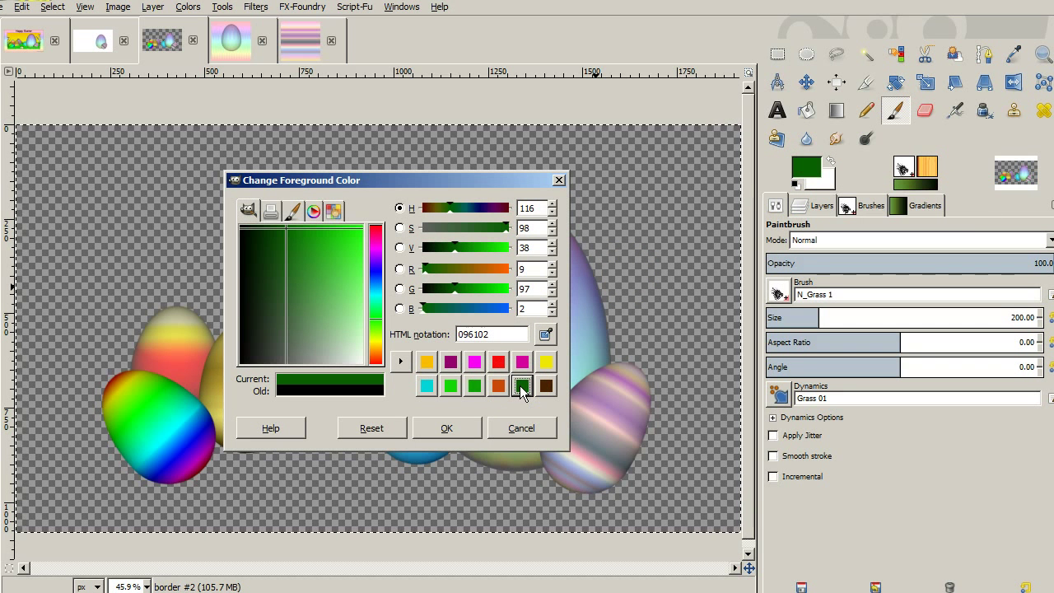
{"action": "left_click", "coordinate": [466, 428]}
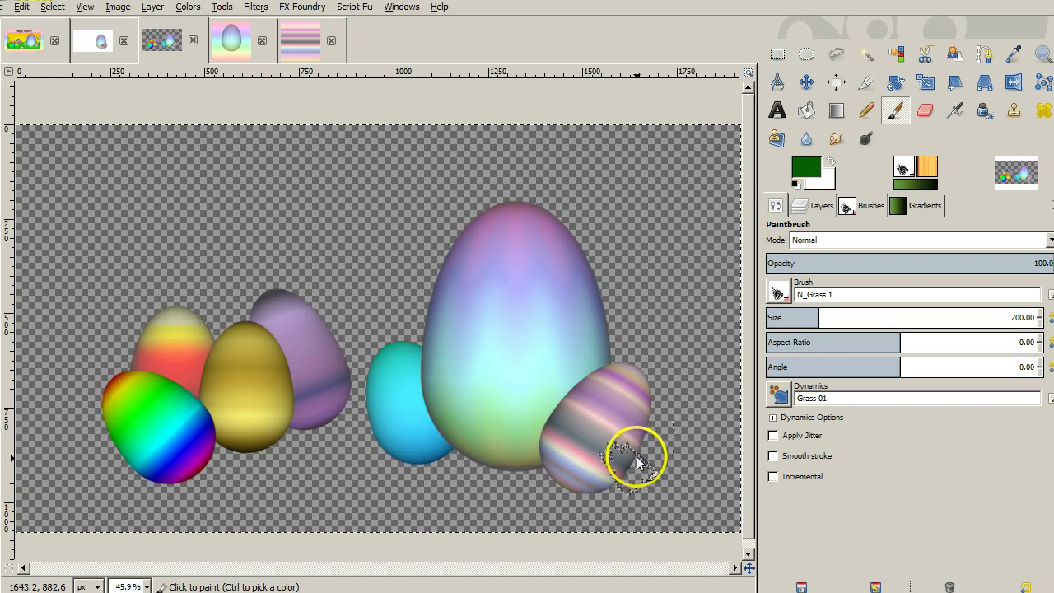
Step: Try painting dark green grass across the eggs directly on the border #2 layer and undo the strokes
{"action": "left_click", "coordinate": [723, 350]}
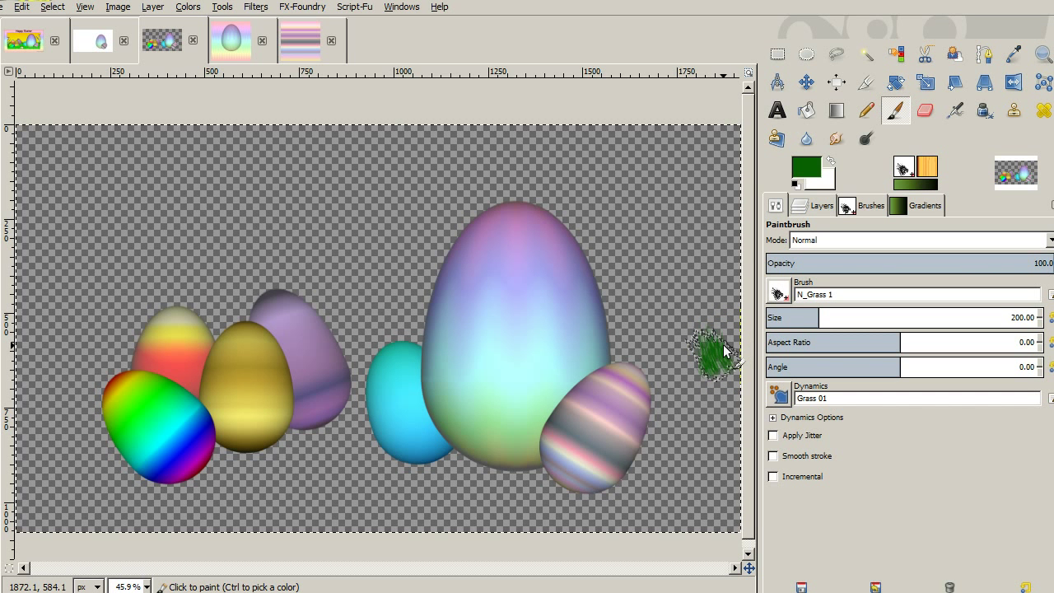
{"action": "mouse_move", "coordinate": [663, 341]}
{"action": "left_mouse_down"}
{"action": "mouse_move", "coordinate": [747, 345]}
{"action": "mouse_move", "coordinate": [449, 332]}
{"action": "mouse_move", "coordinate": [131, 350]}
{"action": "mouse_move", "coordinate": [89, 393]}
{"action": "mouse_move", "coordinate": [247, 398]}
{"action": "mouse_move", "coordinate": [11, 393]}
{"action": "mouse_move", "coordinate": [160, 376]}
{"action": "mouse_move", "coordinate": [61, 369]}
{"action": "mouse_move", "coordinate": [278, 397]}
{"action": "mouse_move", "coordinate": [422, 365]}
{"action": "mouse_move", "coordinate": [551, 377]}
{"action": "mouse_move", "coordinate": [681, 330]}
{"action": "mouse_move", "coordinate": [775, 349]}
{"action": "mouse_move", "coordinate": [785, 362]}
{"action": "mouse_move", "coordinate": [607, 376]}
{"action": "mouse_move", "coordinate": [575, 363]}
{"action": "mouse_move", "coordinate": [466, 364]}
{"action": "mouse_move", "coordinate": [615, 360]}
{"action": "mouse_move", "coordinate": [164, 413]}
{"action": "mouse_move", "coordinate": [299, 397]}
{"action": "mouse_move", "coordinate": [221, 397]}
{"action": "mouse_move", "coordinate": [24, 454]}
{"action": "mouse_move", "coordinate": [6, 443]}
{"action": "mouse_move", "coordinate": [168, 435]}
{"action": "mouse_move", "coordinate": [133, 433]}
{"action": "mouse_move", "coordinate": [62, 443]}
{"action": "mouse_move", "coordinate": [249, 443]}
{"action": "mouse_move", "coordinate": [524, 413]}
{"action": "mouse_move", "coordinate": [429, 406]}
{"action": "mouse_move", "coordinate": [462, 396]}
{"action": "mouse_move", "coordinate": [402, 385]}
{"action": "mouse_move", "coordinate": [711, 389]}
{"action": "mouse_move", "coordinate": [664, 400]}
{"action": "mouse_move", "coordinate": [697, 370]}
{"action": "mouse_move", "coordinate": [546, 417]}
{"action": "mouse_move", "coordinate": [812, 436]}
{"action": "mouse_move", "coordinate": [527, 429]}
{"action": "mouse_move", "coordinate": [177, 458]}
{"action": "mouse_move", "coordinate": [12, 437]}
{"action": "mouse_move", "coordinate": [164, 476]}
{"action": "mouse_move", "coordinate": [539, 470]}
{"action": "mouse_move", "coordinate": [604, 447]}
{"action": "mouse_move", "coordinate": [720, 459]}
{"action": "mouse_move", "coordinate": [442, 466]}
{"action": "mouse_move", "coordinate": [270, 448]}
{"action": "mouse_move", "coordinate": [326, 471]}
{"action": "mouse_move", "coordinate": [194, 495]}
{"action": "mouse_move", "coordinate": [233, 504]}
{"action": "mouse_move", "coordinate": [605, 395]}
{"action": "left_mouse_up"}
{"action": "left_click", "coordinate": [814, 207]}
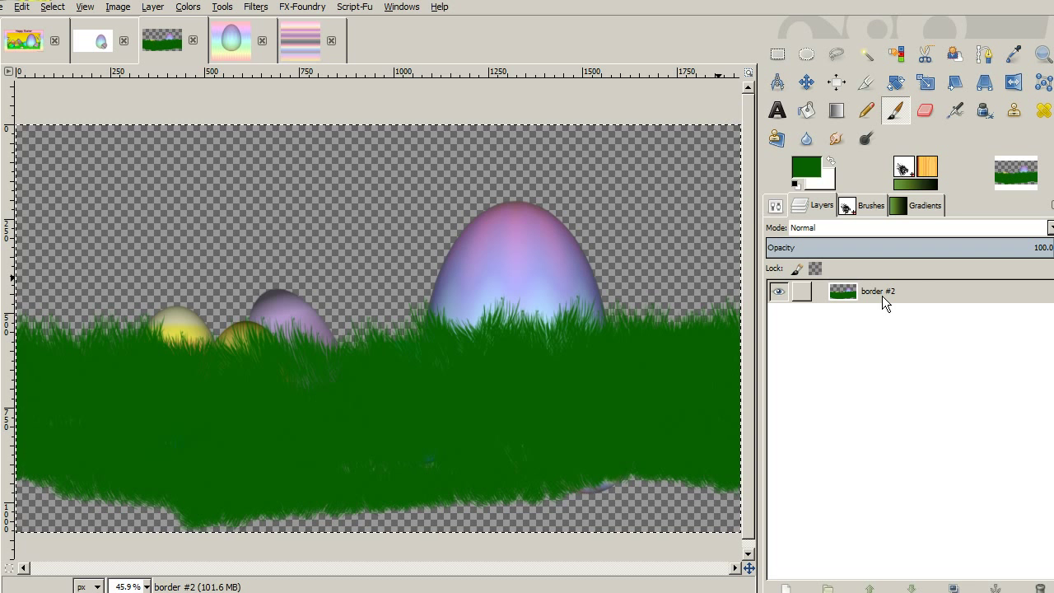
{"action": "key", "text": "ctrl+z"}
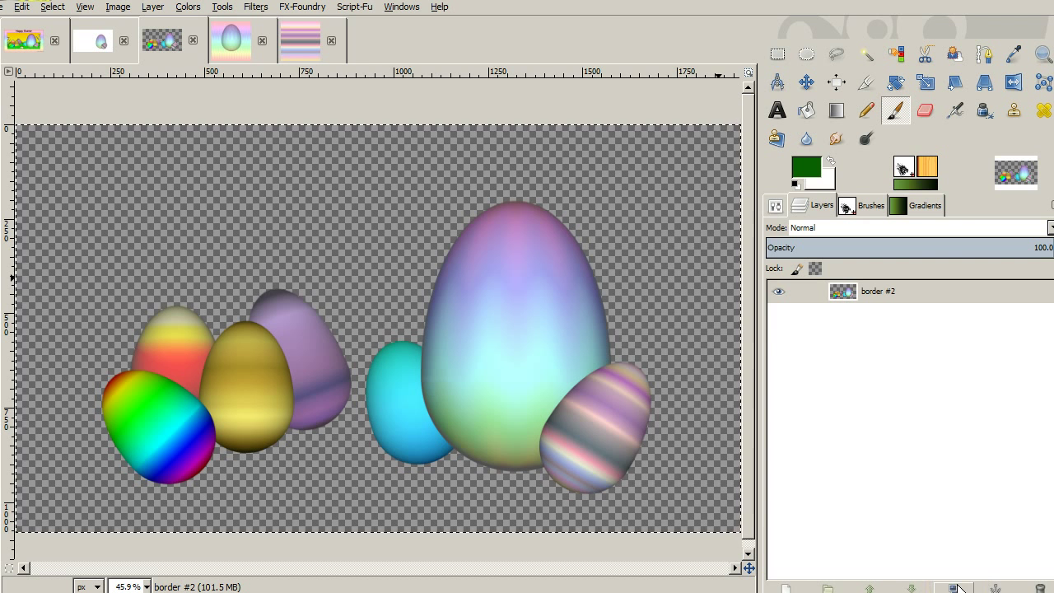
Step: Add a new transparent layer, duplicate it, and move the original blank layer beneath the border #2 egg layer
{"action": "left_click", "coordinate": [787, 588]}
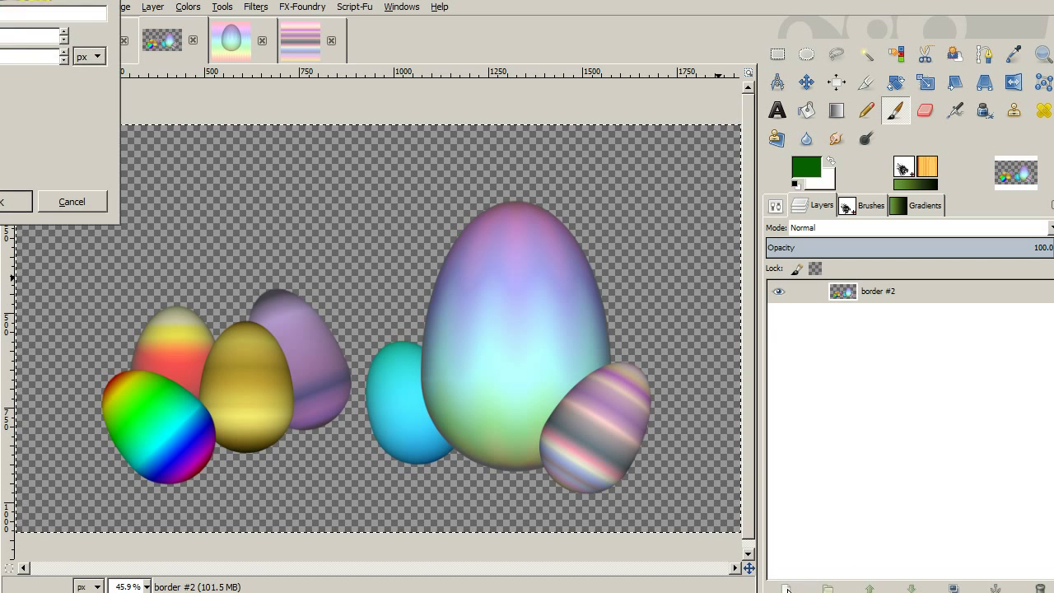
{"action": "key", "text": "Return"}
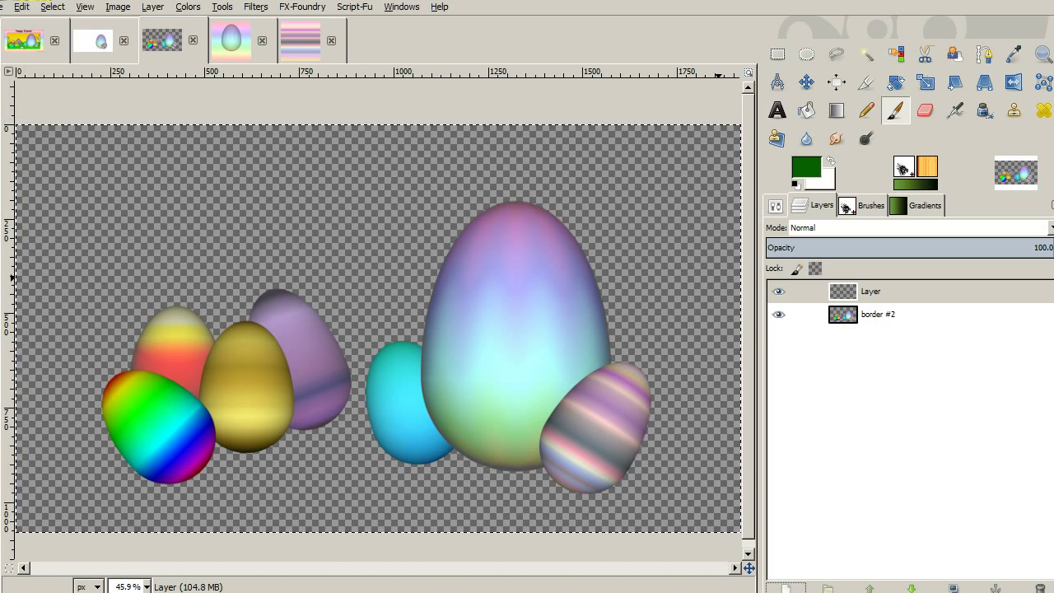
{"action": "left_click", "coordinate": [956, 588]}
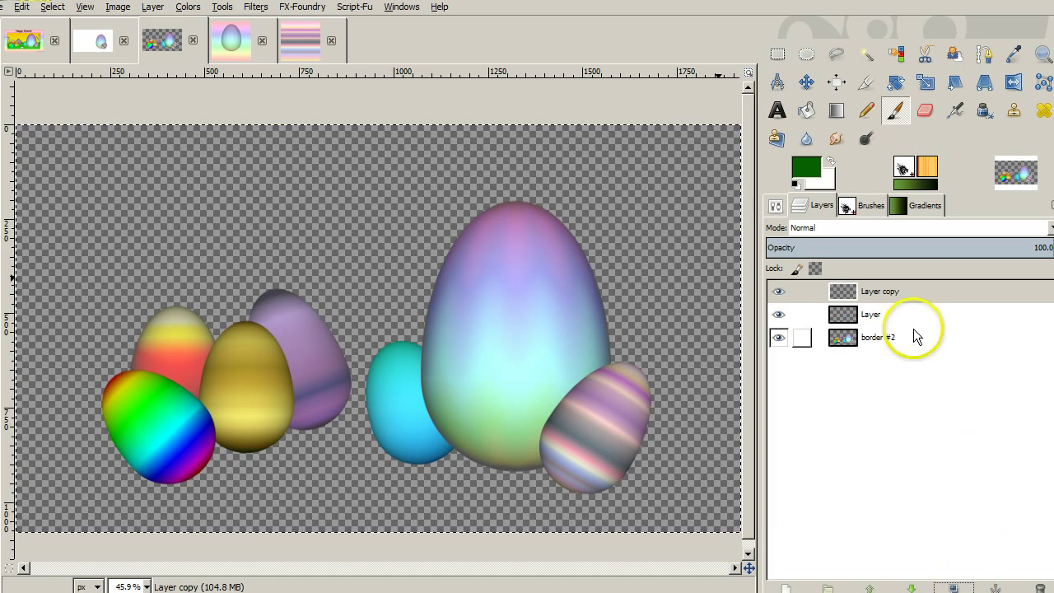
{"action": "left_click_drag", "start_coordinate": [874, 325], "coordinate": [864, 349]}
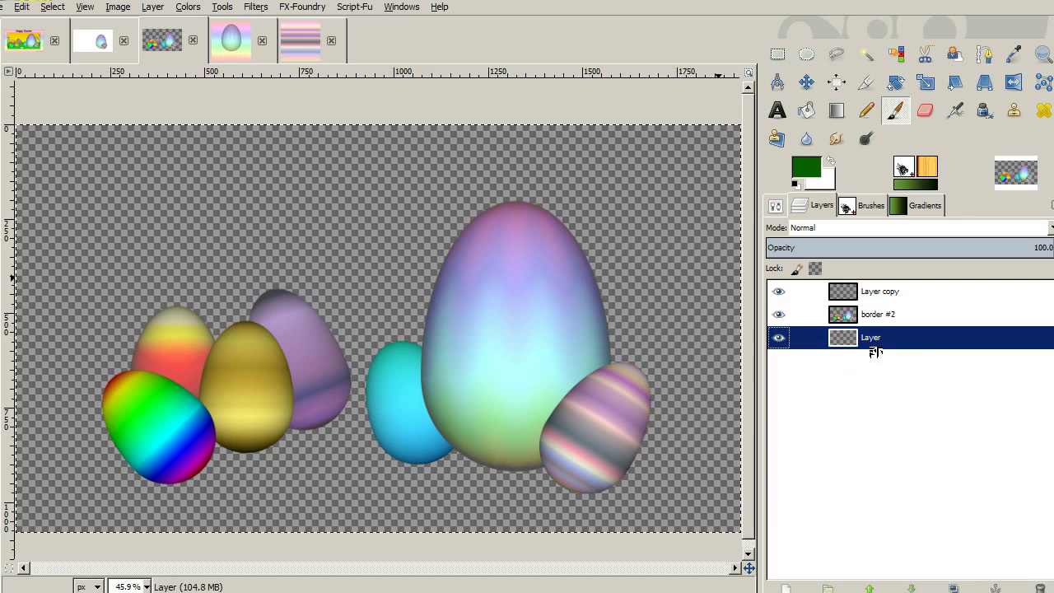
Step: Paint a wide band of dark green grass behind the eggs on the lowest layer, spanning the image width
{"action": "left_click", "coordinate": [719, 336]}
{"action": "mouse_move", "coordinate": [719, 336]}
{"action": "left_mouse_down"}
{"action": "mouse_move", "coordinate": [468, 366]}
{"action": "mouse_move", "coordinate": [229, 340]}
{"action": "mouse_move", "coordinate": [31, 356]}
{"action": "mouse_move", "coordinate": [430, 359]}
{"action": "mouse_move", "coordinate": [302, 366]}
{"action": "mouse_move", "coordinate": [340, 360]}
{"action": "mouse_move", "coordinate": [366, 363]}
{"action": "mouse_move", "coordinate": [250, 388]}
{"action": "mouse_move", "coordinate": [212, 367]}
{"action": "mouse_move", "coordinate": [24, 404]}
{"action": "mouse_move", "coordinate": [147, 395]}
{"action": "mouse_move", "coordinate": [431, 416]}
{"action": "mouse_move", "coordinate": [307, 413]}
{"action": "mouse_move", "coordinate": [408, 370]}
{"action": "mouse_move", "coordinate": [374, 390]}
{"action": "mouse_move", "coordinate": [591, 373]}
{"action": "mouse_move", "coordinate": [763, 386]}
{"action": "mouse_move", "coordinate": [678, 395]}
{"action": "mouse_move", "coordinate": [737, 403]}
{"action": "mouse_move", "coordinate": [604, 408]}
{"action": "mouse_move", "coordinate": [707, 395]}
{"action": "mouse_move", "coordinate": [743, 425]}
{"action": "mouse_move", "coordinate": [706, 422]}
{"action": "left_mouse_up"}
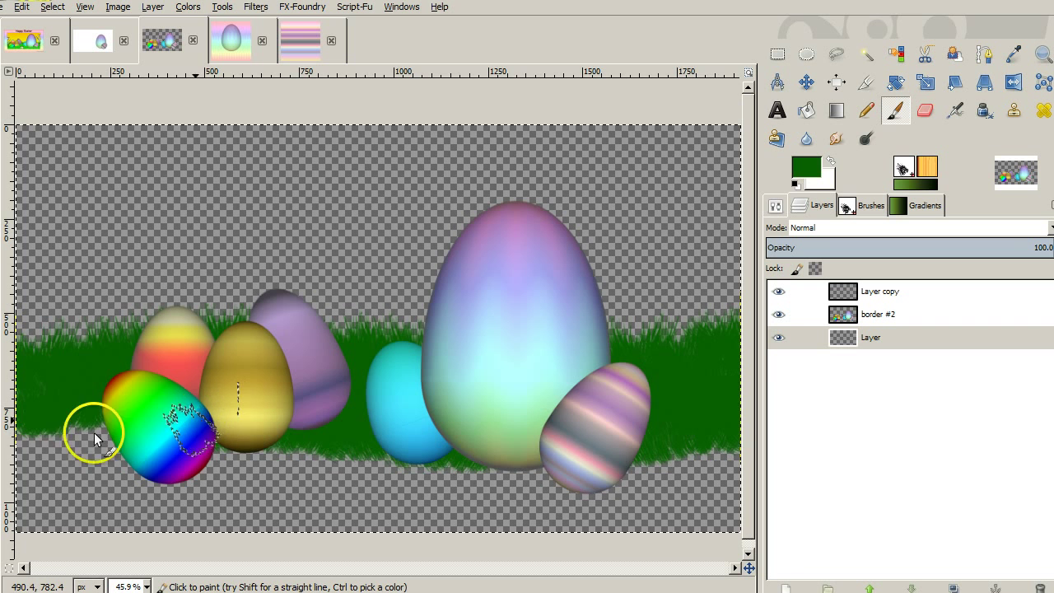
{"action": "mouse_move", "coordinate": [95, 439]}
{"action": "left_mouse_down"}
{"action": "mouse_move", "coordinate": [10, 440]}
{"action": "mouse_move", "coordinate": [129, 428]}
{"action": "mouse_move", "coordinate": [52, 433]}
{"action": "mouse_move", "coordinate": [211, 449]}
{"action": "mouse_move", "coordinate": [10, 397]}
{"action": "mouse_move", "coordinate": [117, 403]}
{"action": "mouse_move", "coordinate": [395, 480]}
{"action": "mouse_move", "coordinate": [369, 459]}
{"action": "mouse_move", "coordinate": [260, 465]}
{"action": "mouse_move", "coordinate": [459, 449]}
{"action": "left_mouse_up"}
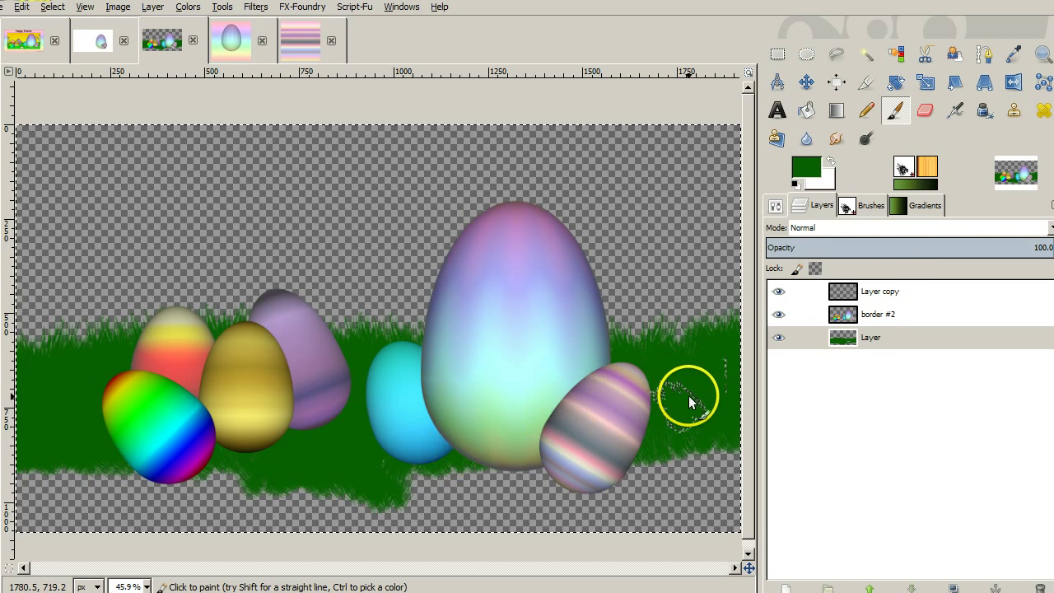
Step: Make the blank Layer copy above the eggs active and set the foreground color to bright green 12d703
{"action": "left_click", "coordinate": [900, 292]}
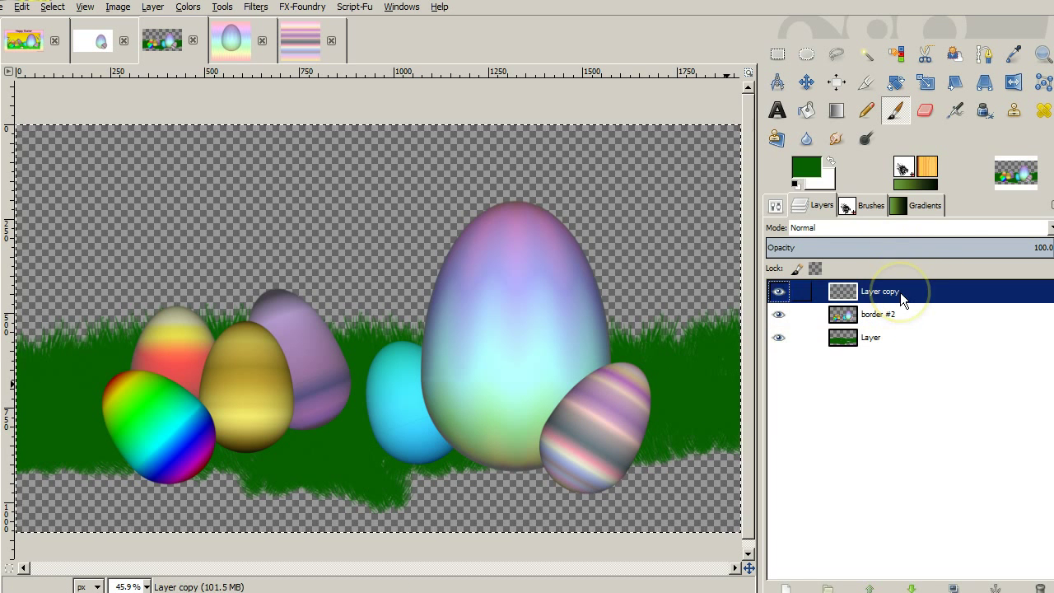
{"action": "left_click", "coordinate": [806, 171]}
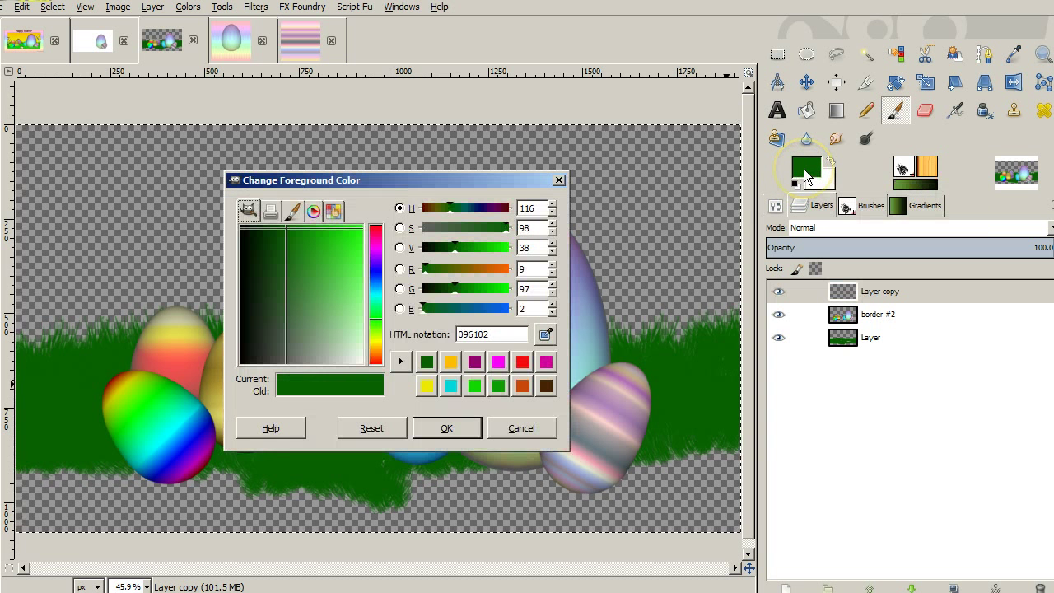
{"action": "left_click", "coordinate": [477, 385]}
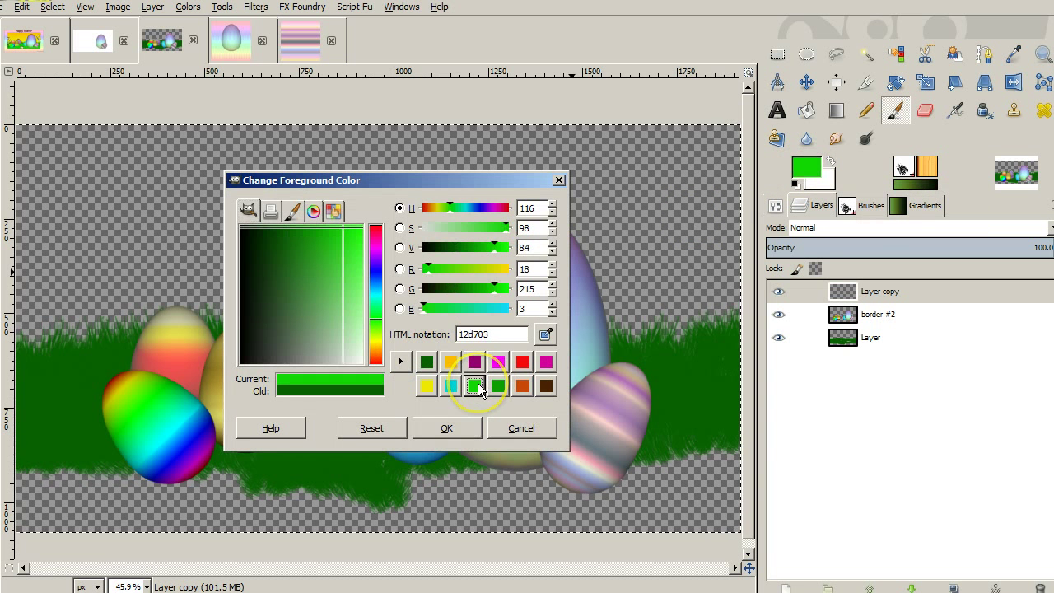
{"action": "left_click", "coordinate": [458, 425]}
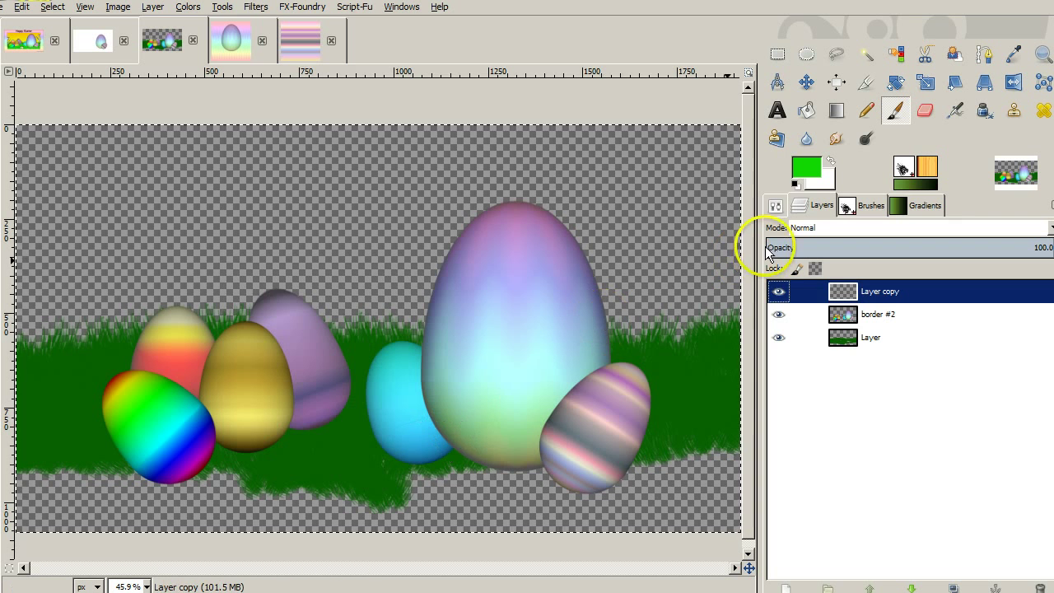
Step: Enlarge the grass brush to 415.22 and paint bright green grass over the bases of the eggs and the image's lower part
{"action": "left_click", "coordinate": [772, 205]}
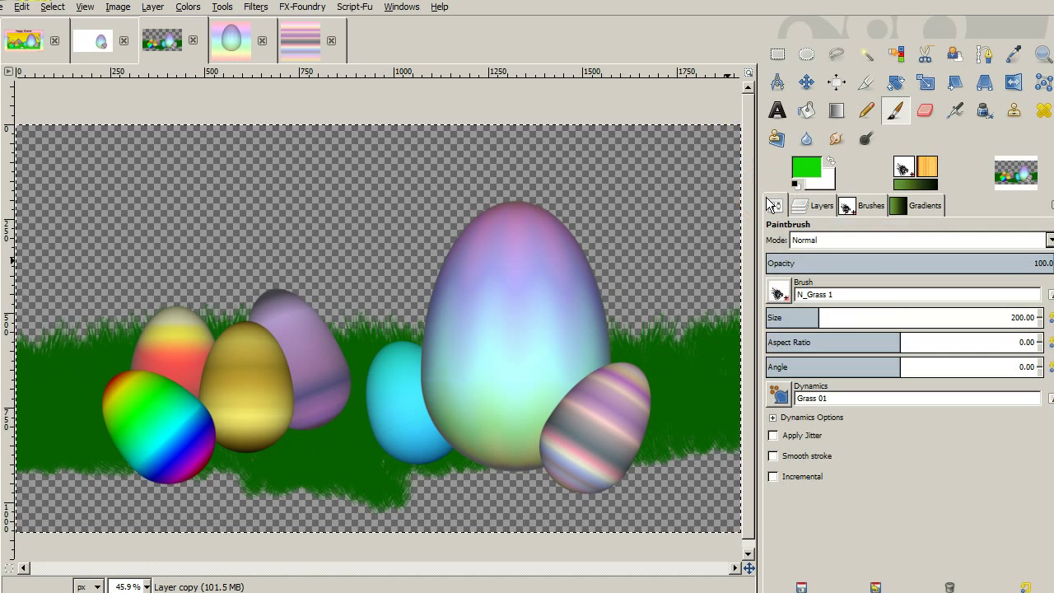
{"action": "left_click", "coordinate": [878, 317]}
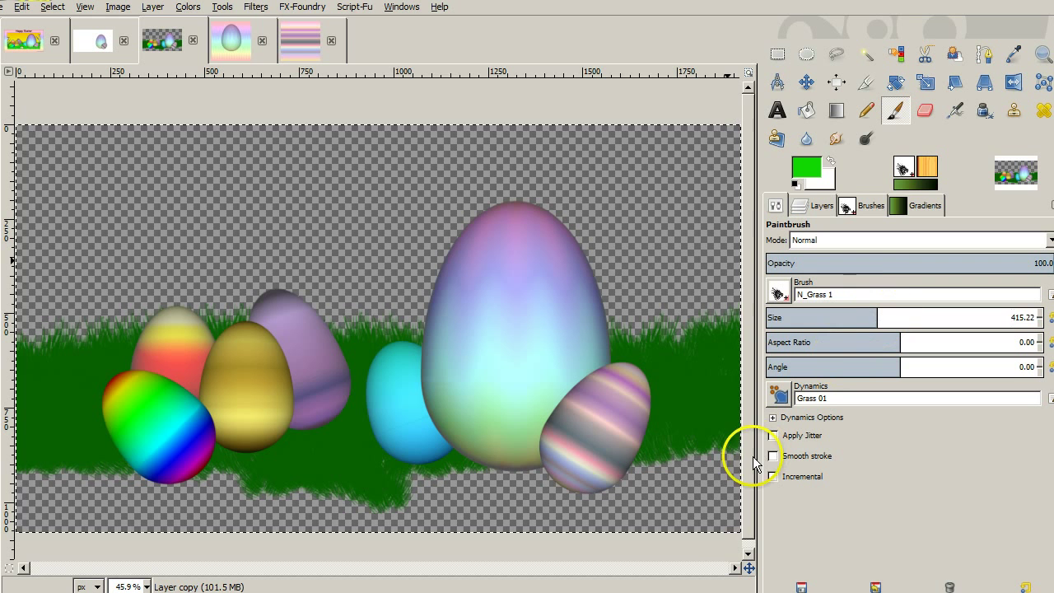
{"action": "mouse_move", "coordinate": [713, 466]}
{"action": "left_mouse_down"}
{"action": "mouse_move", "coordinate": [730, 501]}
{"action": "mouse_move", "coordinate": [687, 481]}
{"action": "mouse_move", "coordinate": [600, 490]}
{"action": "mouse_move", "coordinate": [758, 479]}
{"action": "mouse_move", "coordinate": [492, 490]}
{"action": "mouse_move", "coordinate": [377, 466]}
{"action": "mouse_move", "coordinate": [491, 485]}
{"action": "mouse_move", "coordinate": [374, 464]}
{"action": "mouse_move", "coordinate": [343, 445]}
{"action": "mouse_move", "coordinate": [268, 454]}
{"action": "mouse_move", "coordinate": [365, 423]}
{"action": "mouse_move", "coordinate": [376, 433]}
{"action": "mouse_move", "coordinate": [367, 442]}
{"action": "mouse_move", "coordinate": [205, 465]}
{"action": "mouse_move", "coordinate": [192, 478]}
{"action": "mouse_move", "coordinate": [35, 467]}
{"action": "mouse_move", "coordinate": [151, 476]}
{"action": "mouse_move", "coordinate": [365, 518]}
{"action": "mouse_move", "coordinate": [69, 512]}
{"action": "mouse_move", "coordinate": [108, 501]}
{"action": "mouse_move", "coordinate": [464, 524]}
{"action": "mouse_move", "coordinate": [405, 503]}
{"action": "mouse_move", "coordinate": [609, 505]}
{"action": "mouse_move", "coordinate": [541, 500]}
{"action": "left_mouse_up"}
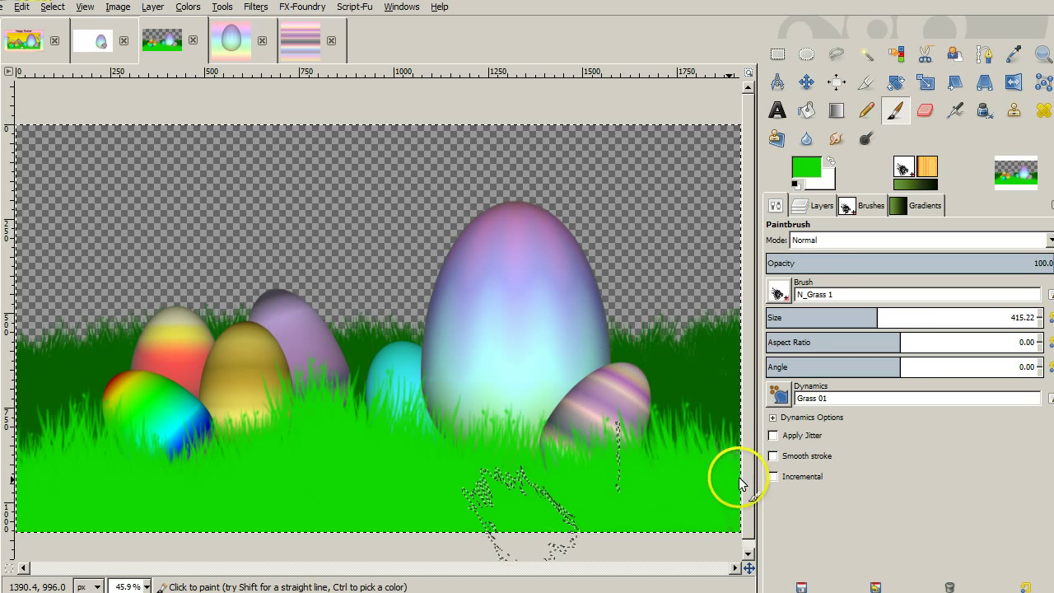
Step: Add another transparent layer and move it to the bottom of the layer stack, beneath the dark green grass
{"action": "left_click", "coordinate": [818, 204]}
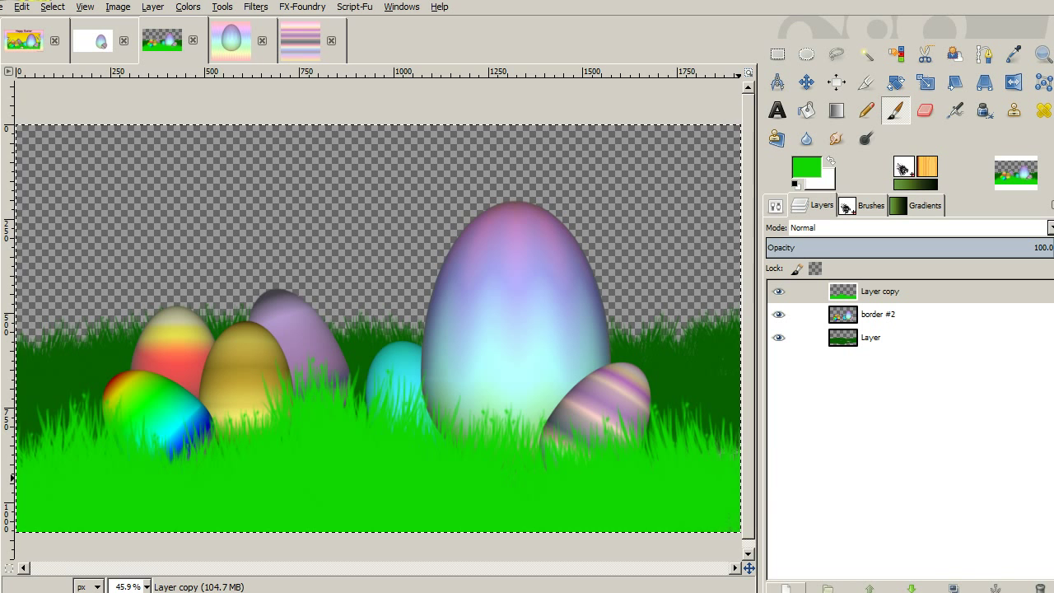
{"action": "left_click", "coordinate": [797, 589]}
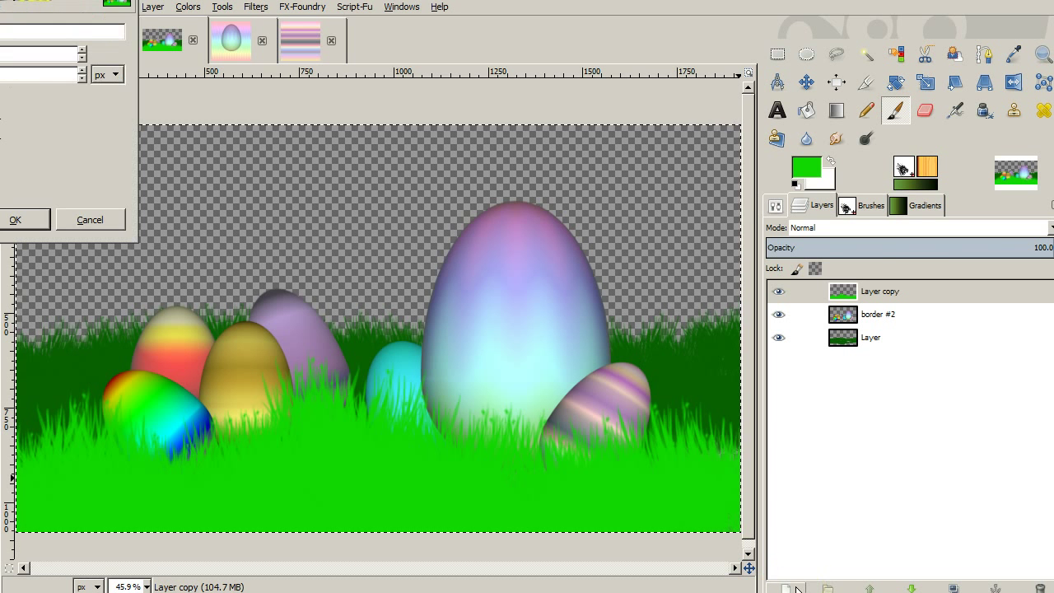
{"action": "key", "text": "Return"}
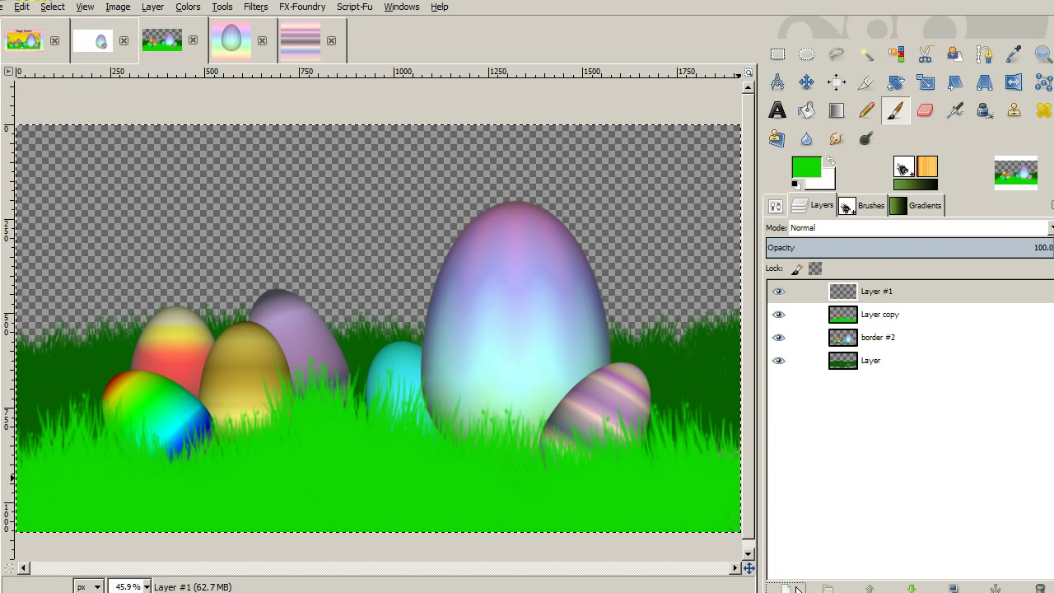
{"action": "left_click", "coordinate": [881, 290]}
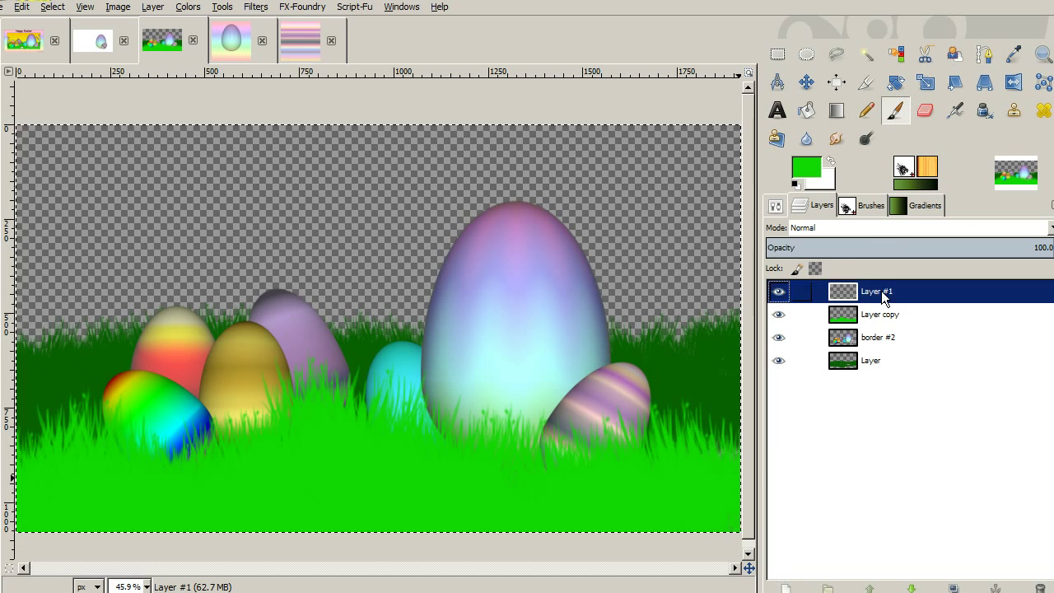
{"action": "left_click_drag", "start_coordinate": [881, 291], "coordinate": [896, 385]}
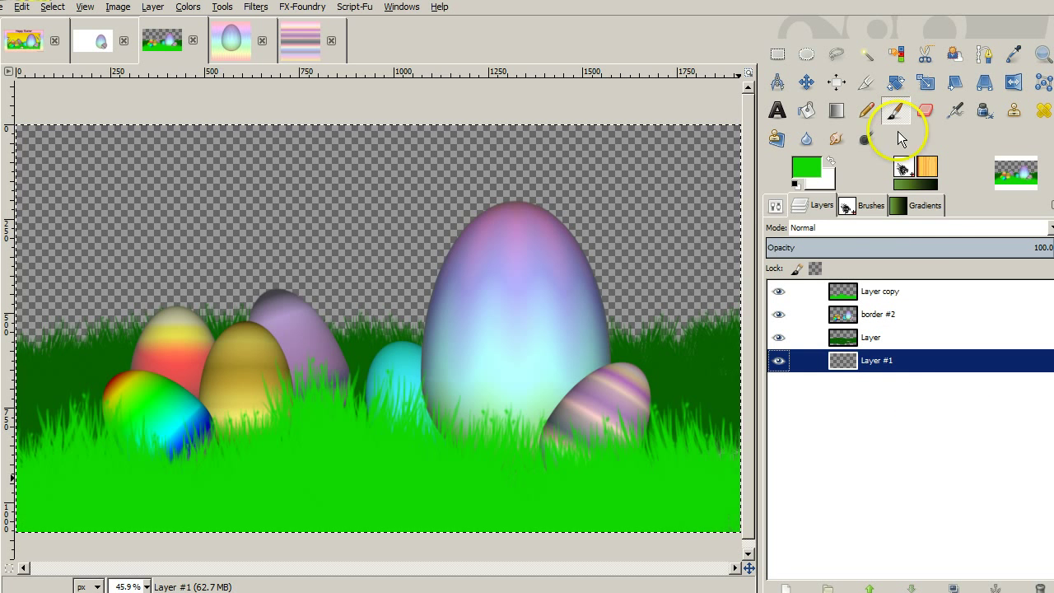
Step: Set the foreground color to yellow efe703 and the background color to orange fbbd01
{"action": "left_click", "coordinate": [809, 168]}
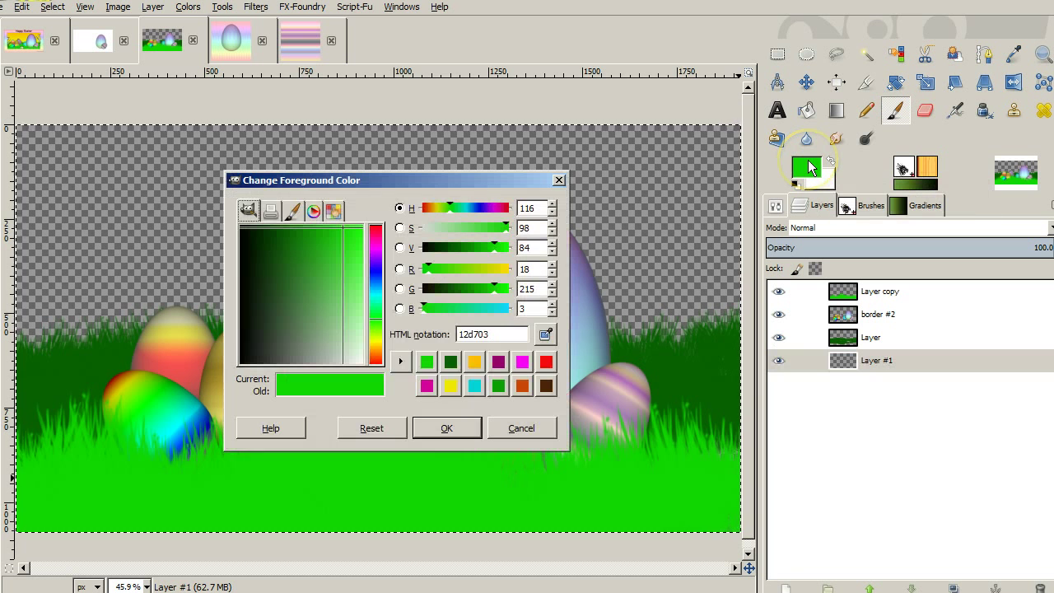
{"action": "left_click", "coordinate": [456, 389]}
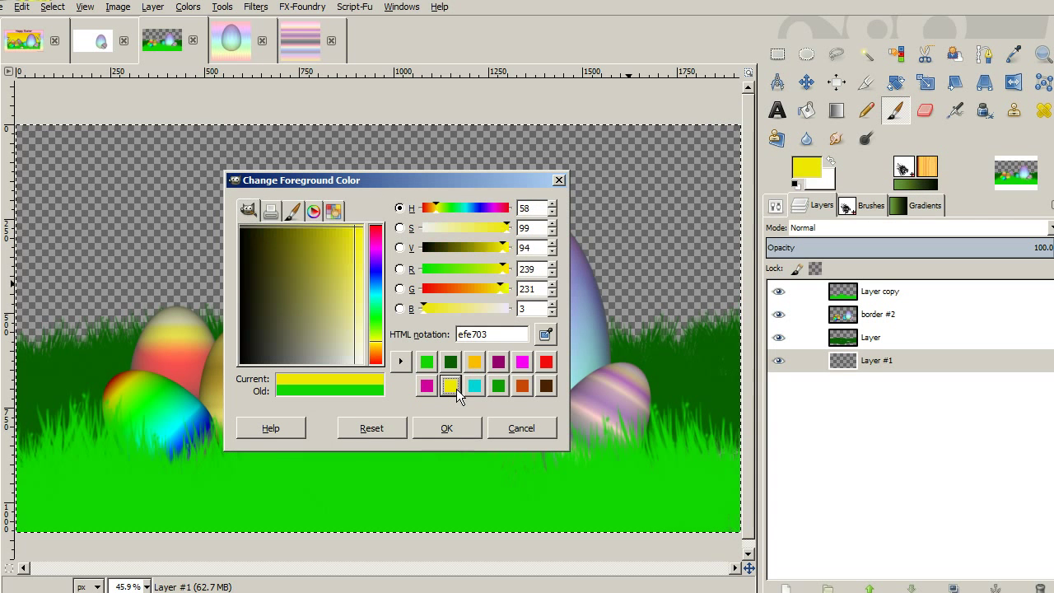
{"action": "left_click", "coordinate": [819, 183]}
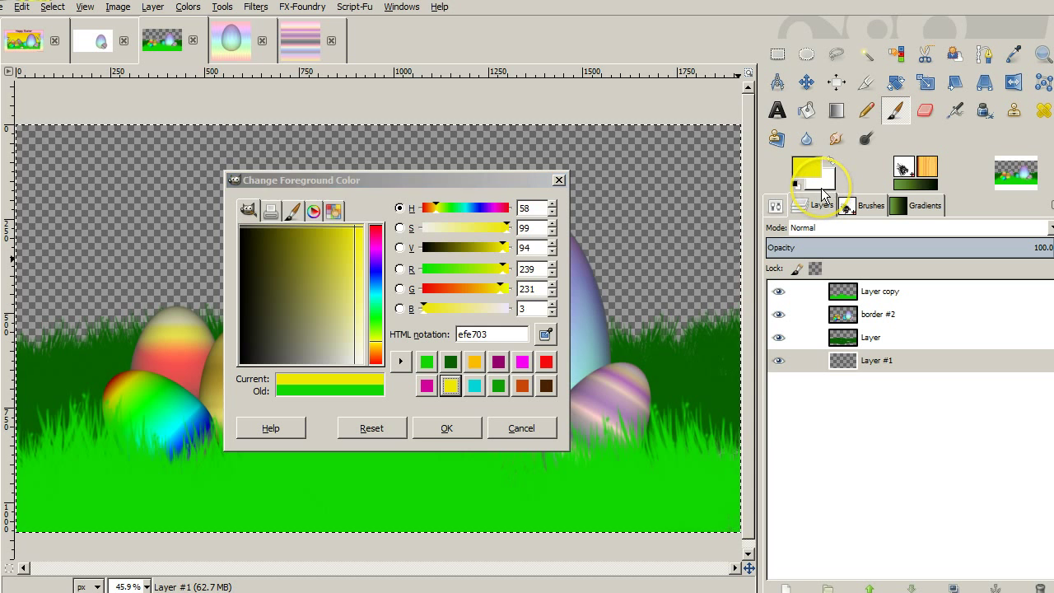
{"action": "left_click", "coordinate": [475, 367]}
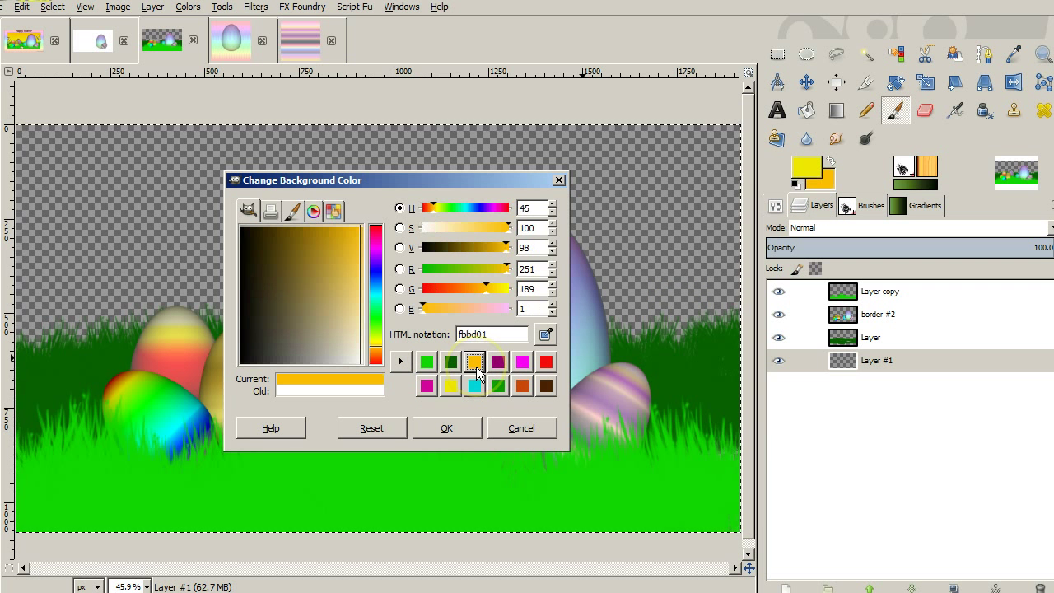
{"action": "left_click", "coordinate": [462, 428]}
Step: Blend the GPS Nature Pure greens gradient vertically on the lowest layer, from just above the grass to the image's upper edge
{"action": "key", "text": "ctrl+shift+a"}
{"action": "key", "text": "l"}
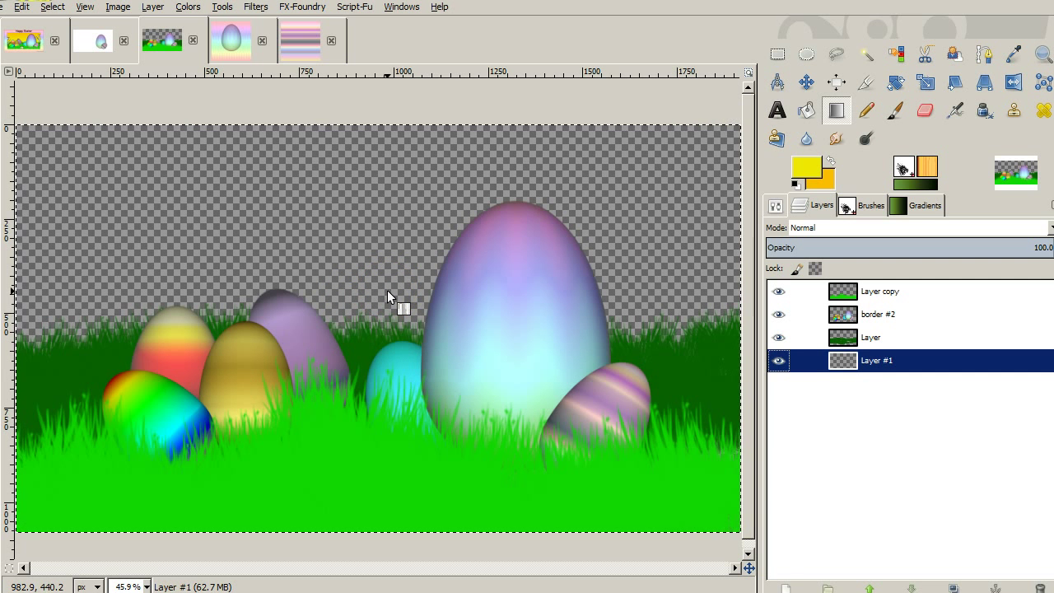
{"action": "left_click_drag", "start_coordinate": [387, 290], "coordinate": [391, 129]}
{"action": "key", "text": "ctrl"}
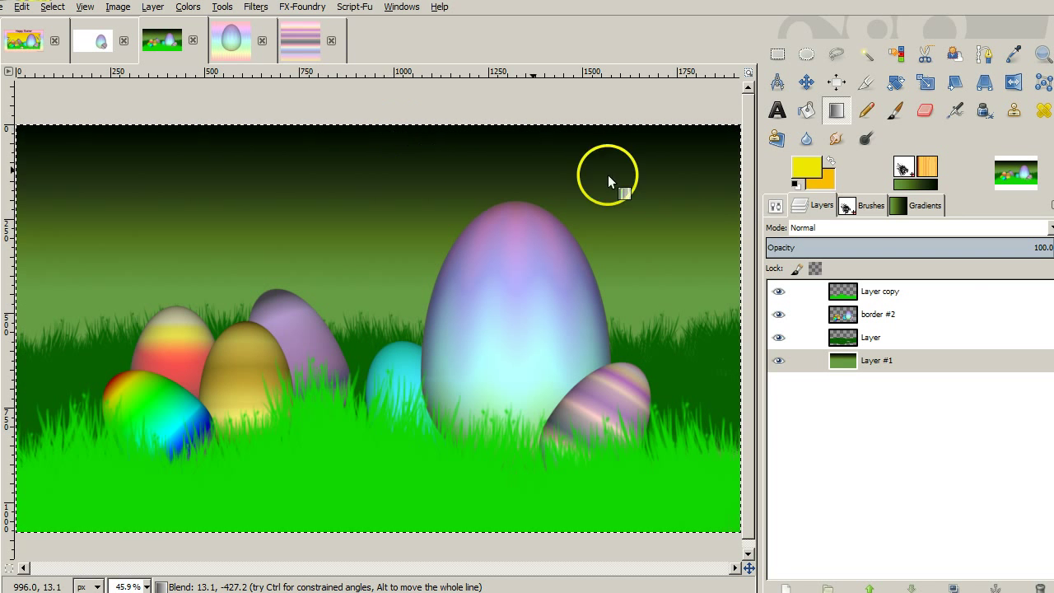
Step: Fill the lowest layer with a vertical linear FG to BG (RGB) gradient, from yellow just above the grass to orange at the image's upper edge
{"action": "left_click", "coordinate": [918, 182]}
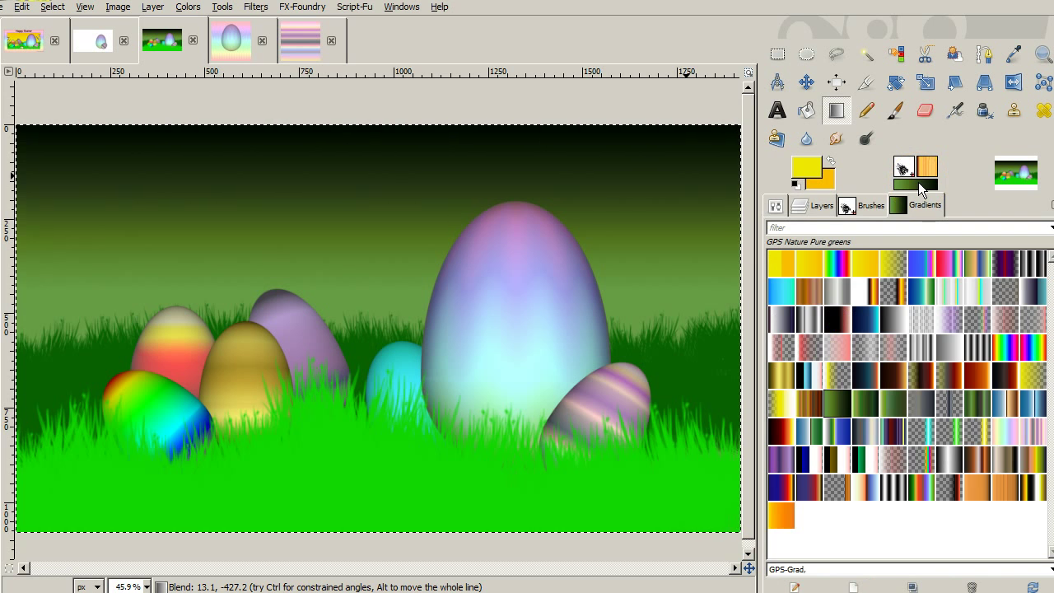
{"action": "left_click", "coordinate": [862, 262]}
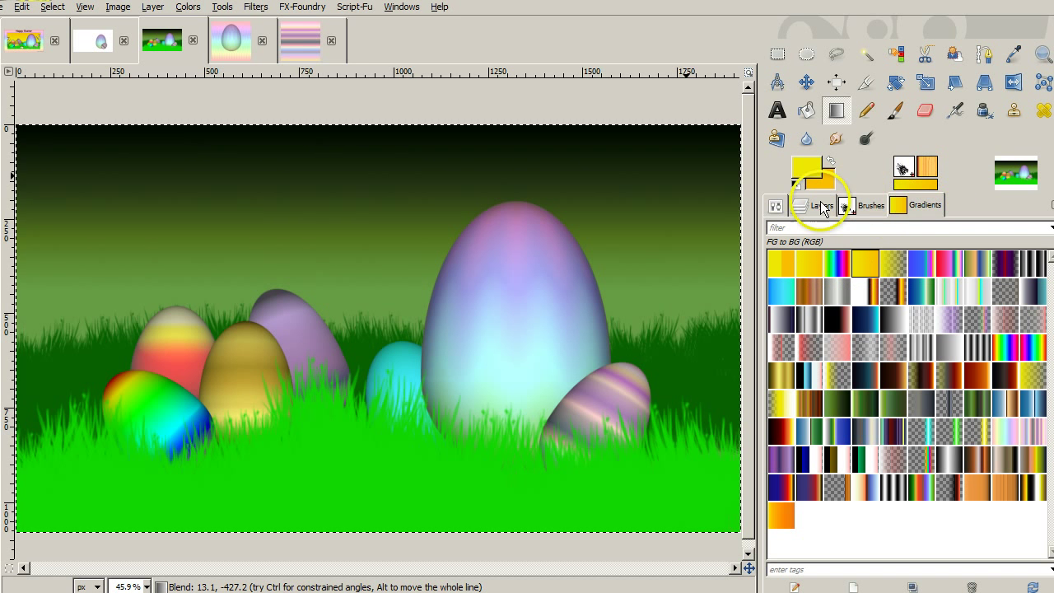
{"action": "left_click", "coordinate": [775, 206]}
{"action": "left_click", "coordinate": [487, 289]}
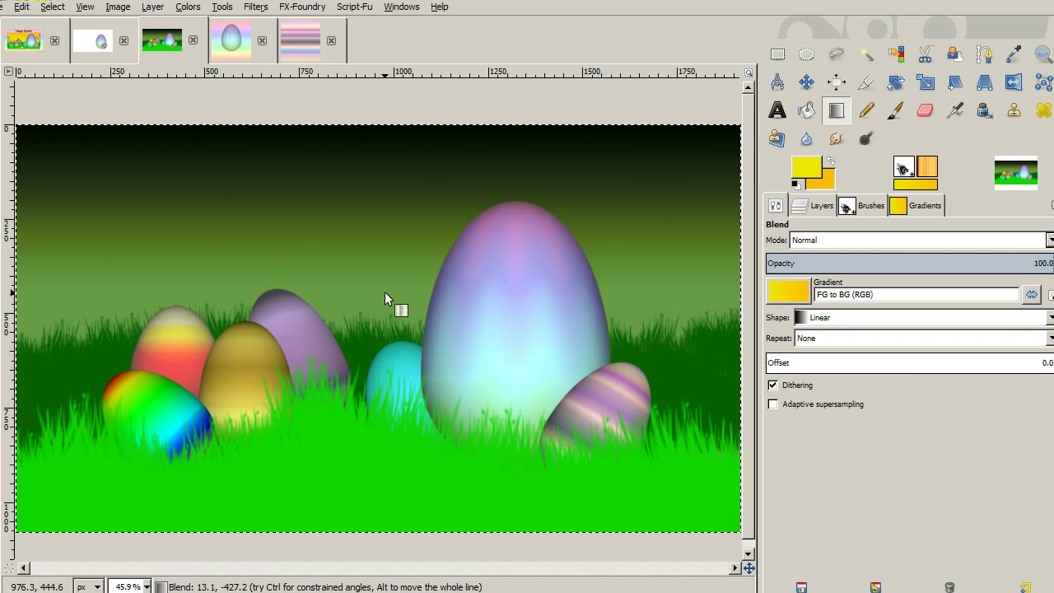
{"action": "left_click_drag", "start_coordinate": [385, 291], "coordinate": [391, 129]}
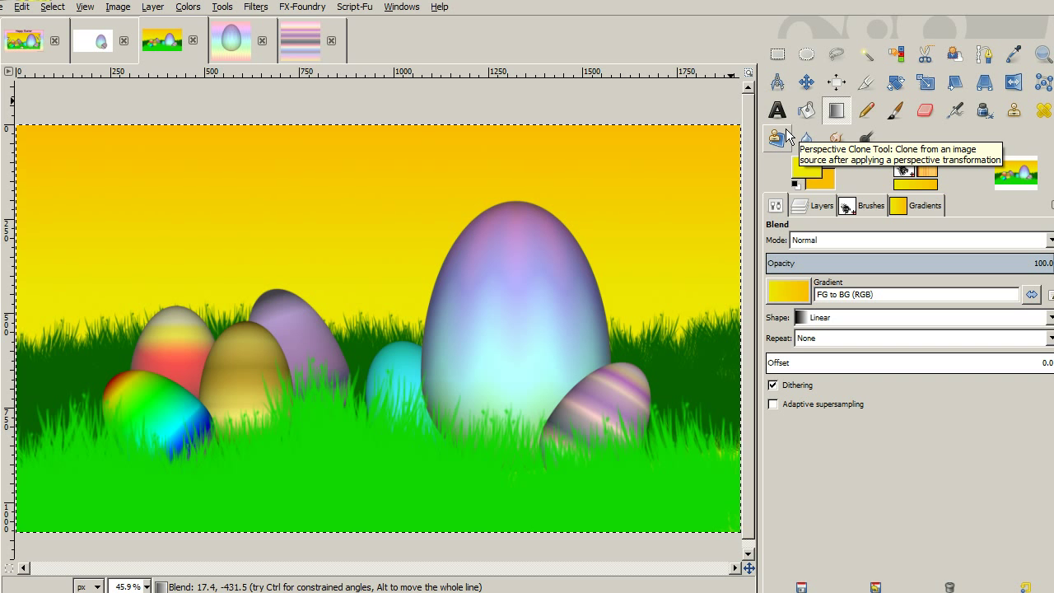
Step: Reset the colors to black foreground and white background, and choose the Normal Nib 1 brush
{"action": "key", "text": "d"}
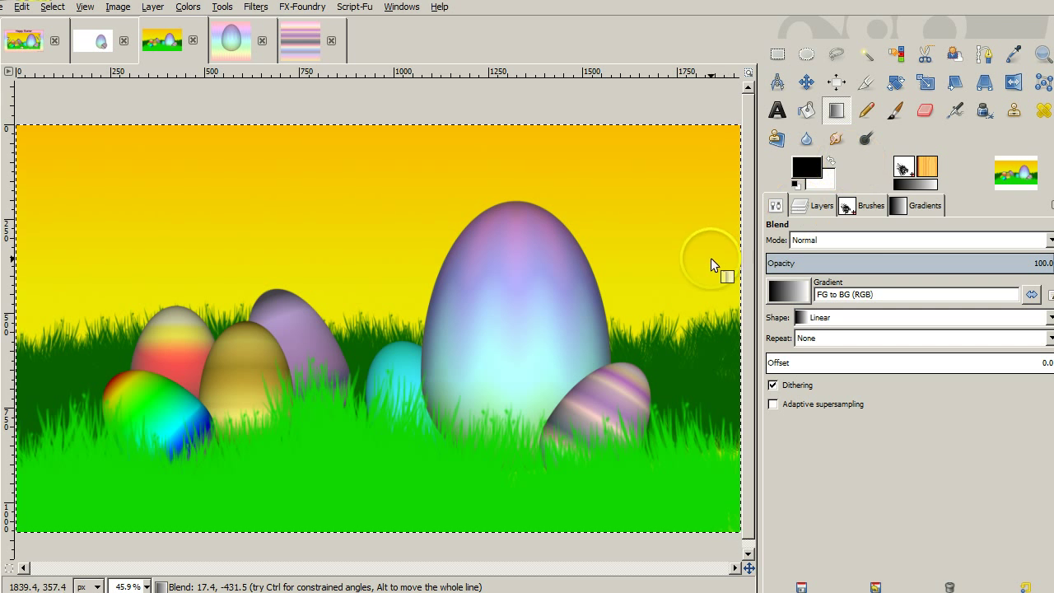
{"action": "left_click", "coordinate": [871, 206]}
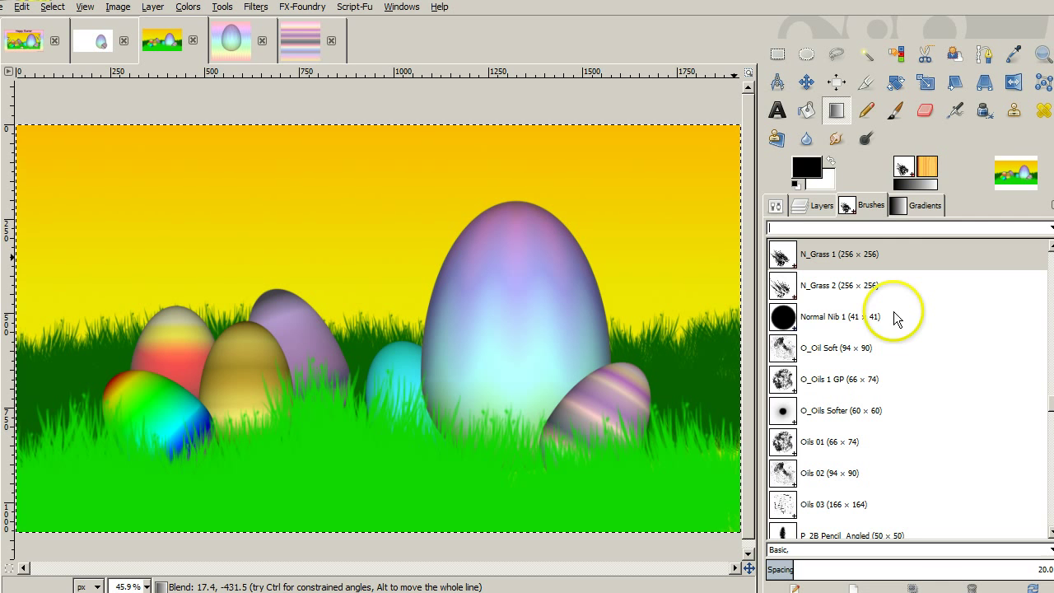
{"action": "left_click", "coordinate": [845, 320]}
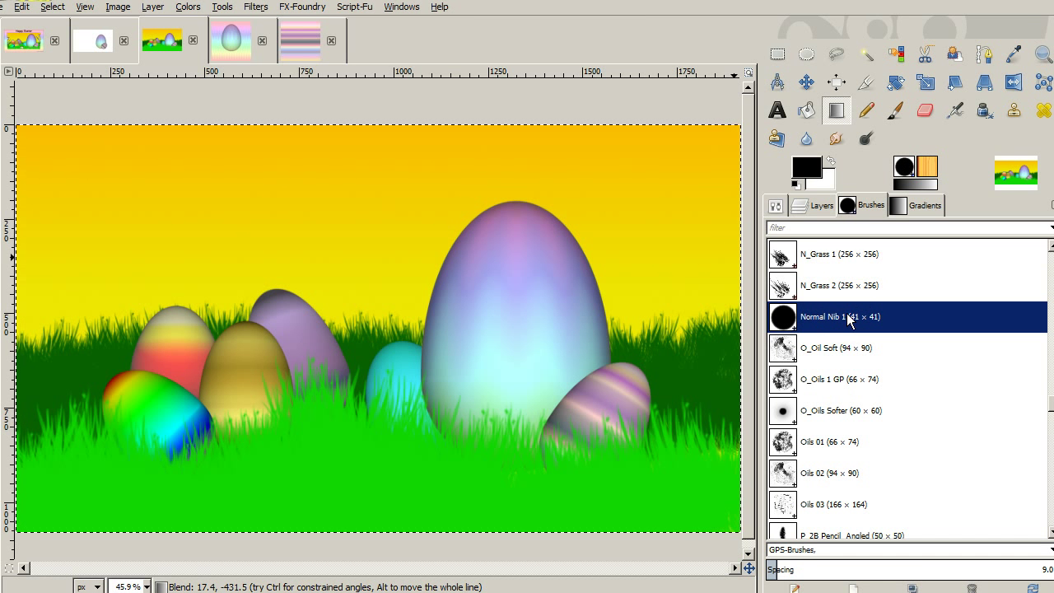
{"action": "left_click", "coordinate": [778, 205]}
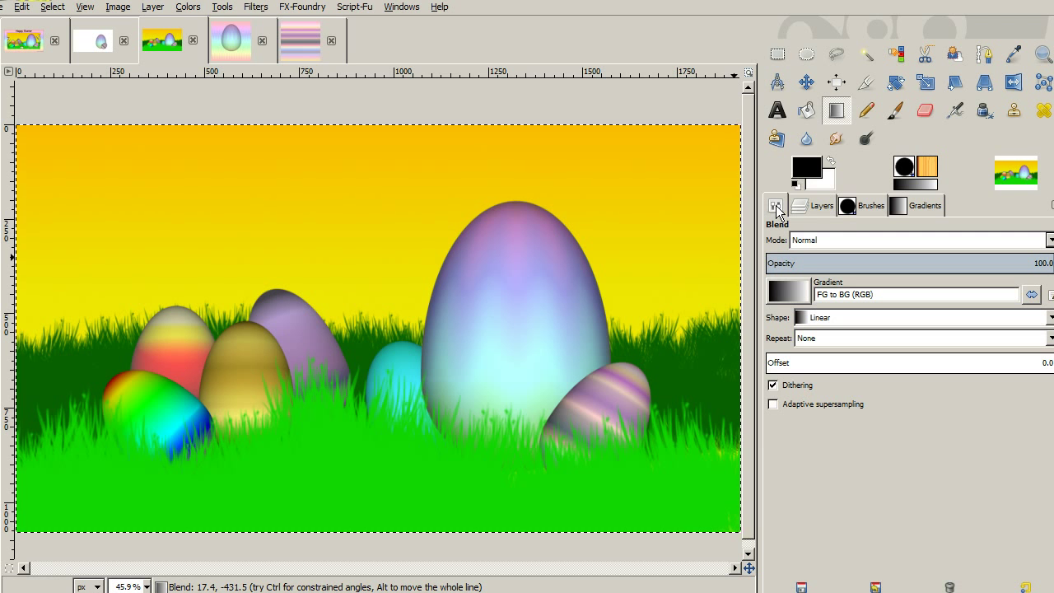
{"action": "mouse_move", "coordinate": [782, 210]}
{"action": "left_mouse_down"}
{"action": "mouse_move", "coordinate": [800, 176]}
{"action": "mouse_move", "coordinate": [830, 153]}
{"action": "left_mouse_up"}
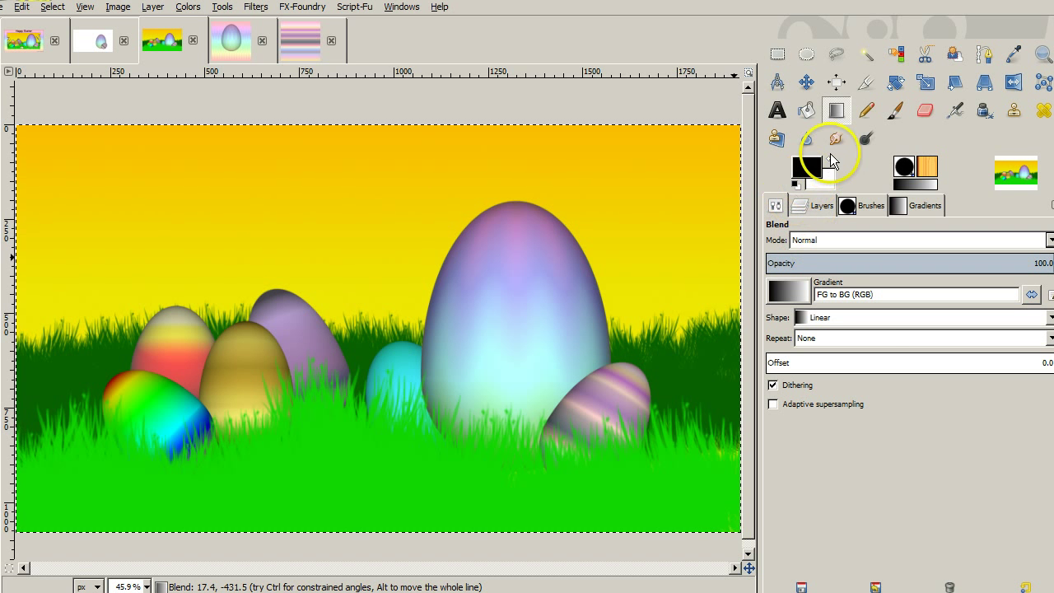
Step: Set up the Pencil tool with size 214.20 and jitter enabled, and try a dab in the image's lower right corner
{"action": "left_click", "coordinate": [865, 111]}
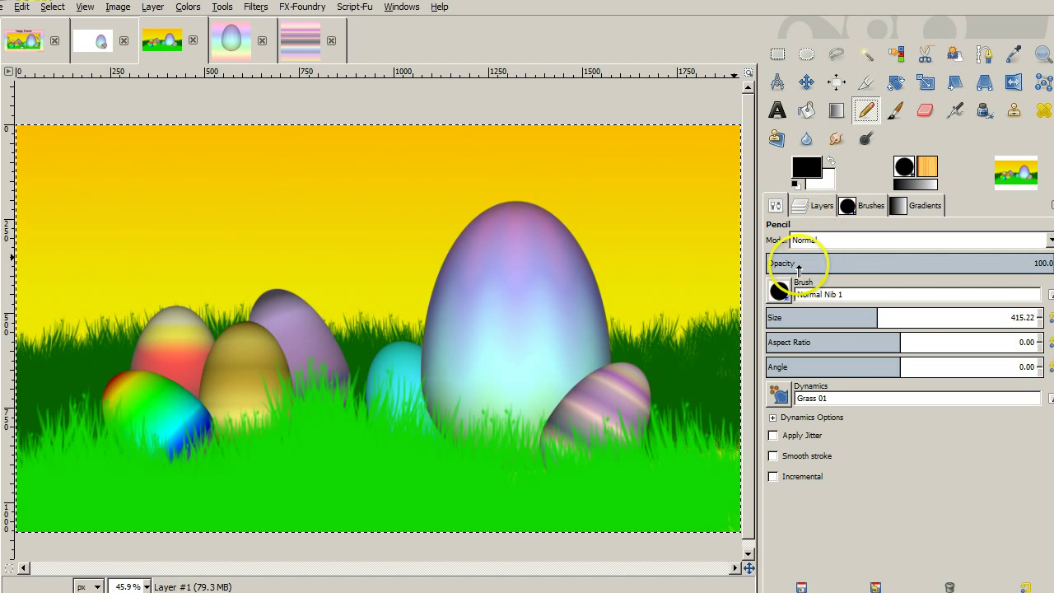
{"action": "left_click", "coordinate": [823, 318]}
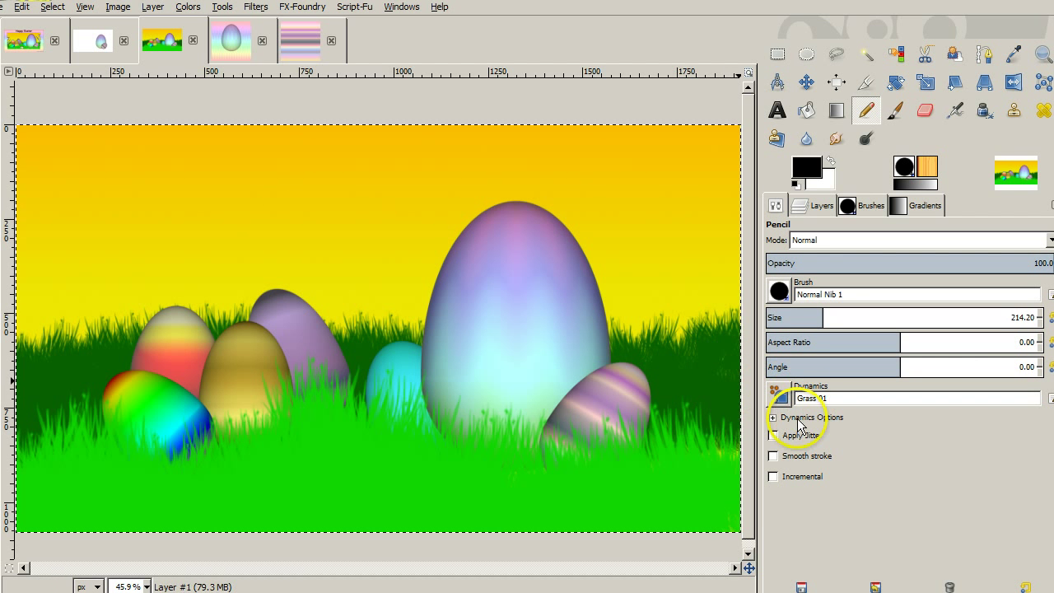
{"action": "left_click", "coordinate": [782, 440]}
{"action": "left_click", "coordinate": [775, 437]}
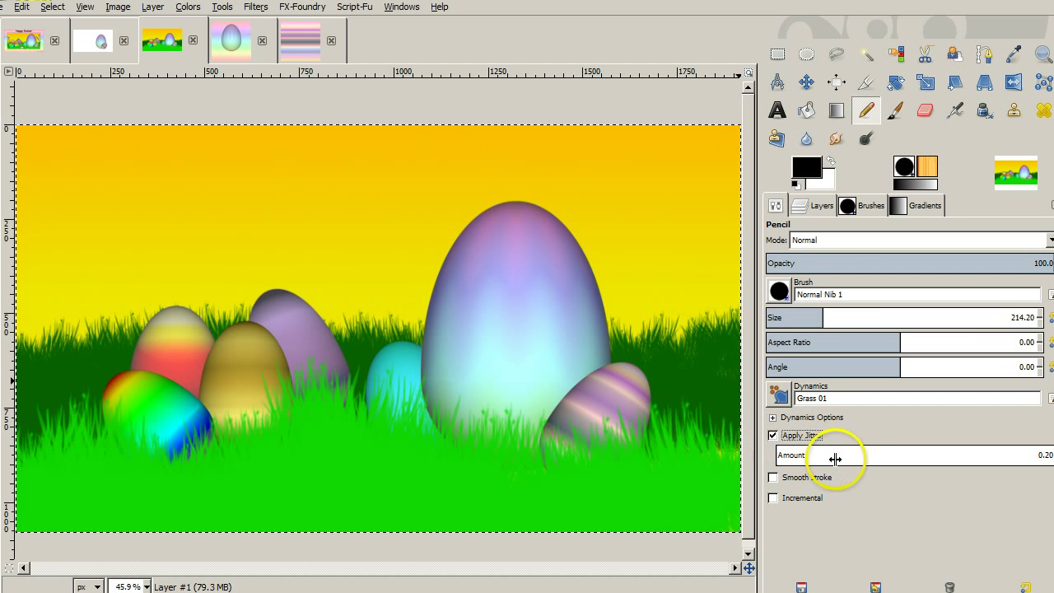
{"action": "left_click", "coordinate": [730, 529]}
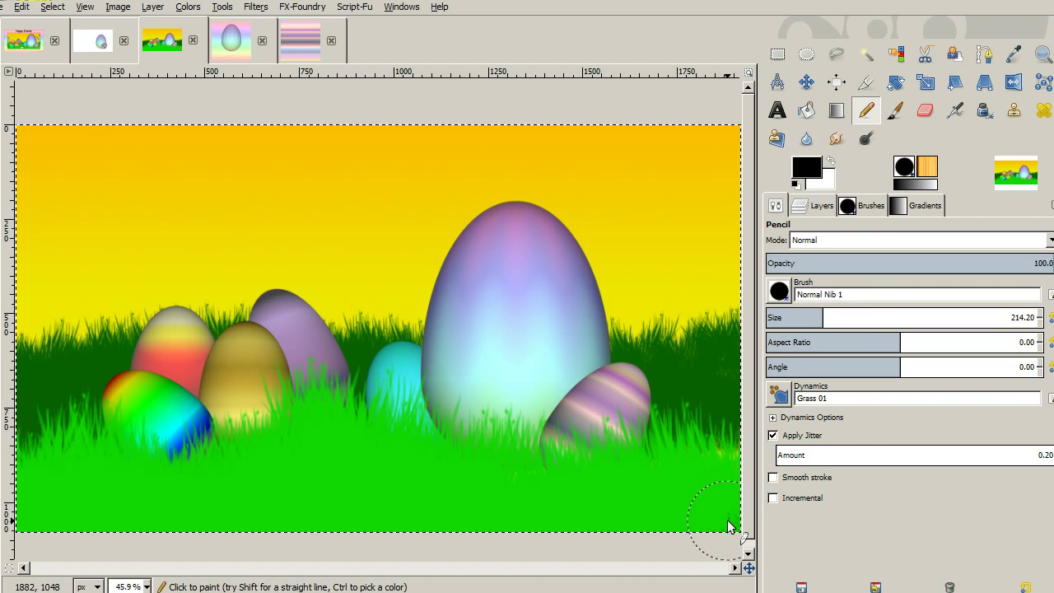
Step: Make Layer copy active and add a new transparent layer above it for the border
{"action": "left_click", "coordinate": [816, 204]}
{"action": "left_click", "coordinate": [931, 292]}
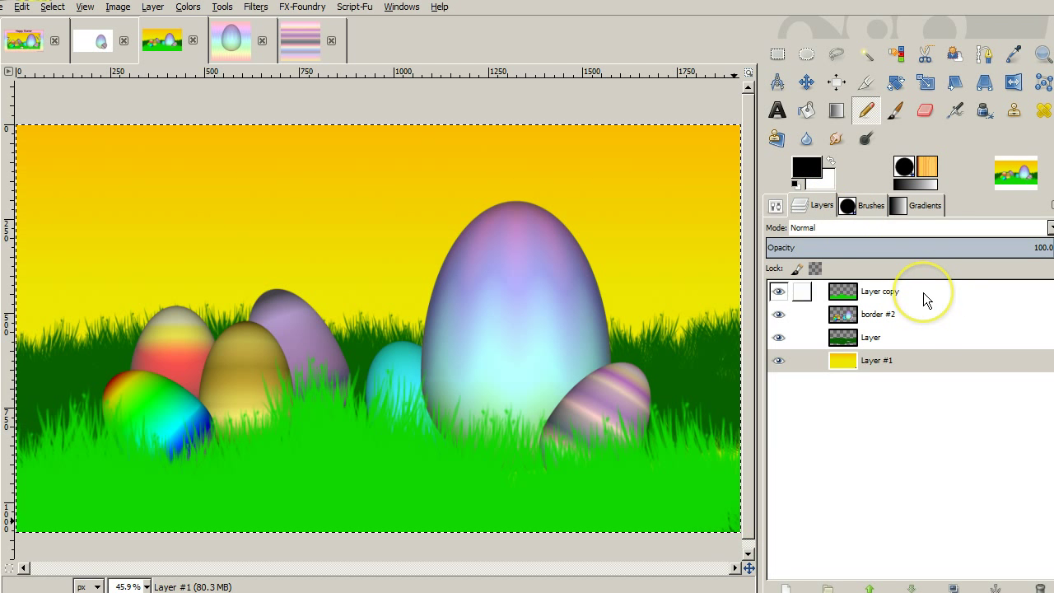
{"action": "left_click", "coordinate": [797, 588]}
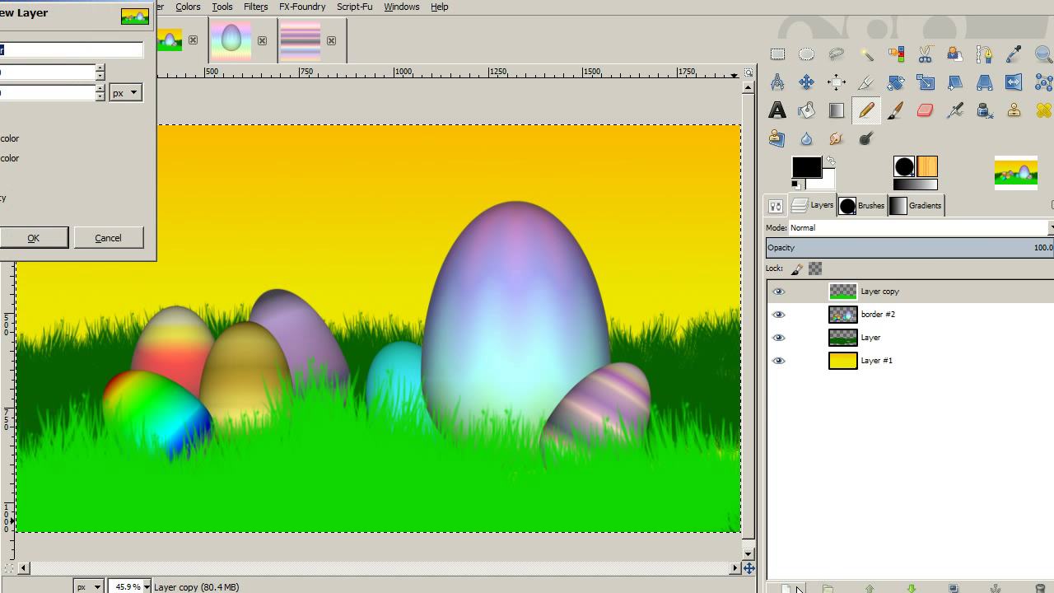
{"action": "key", "text": "Return"}
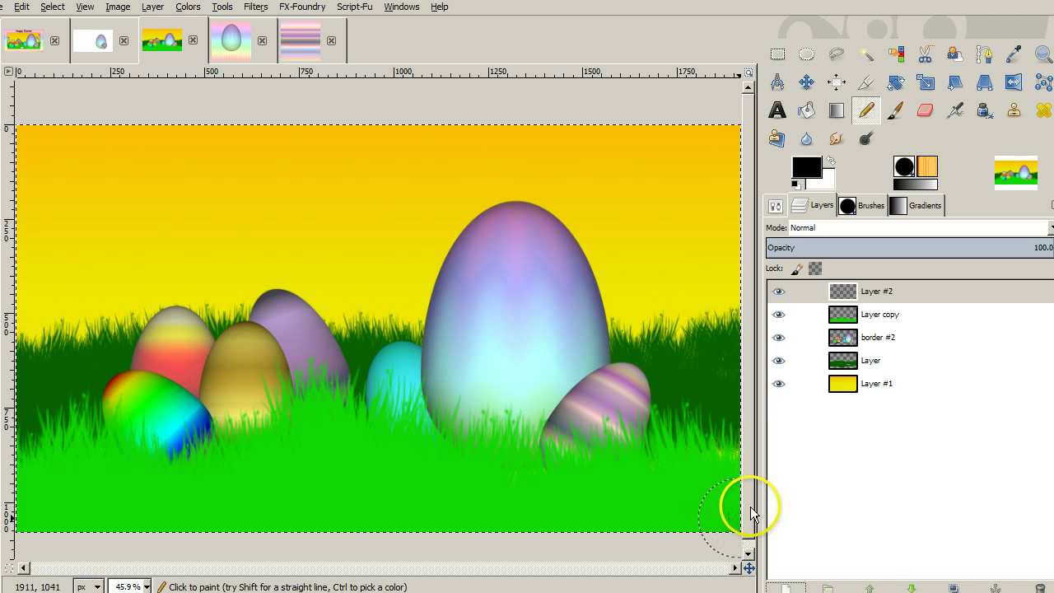
Step: Paint a wavy black border along all four edges of the image with straight Pencil lines running from corner to corner
{"action": "left_click", "coordinate": [776, 205]}
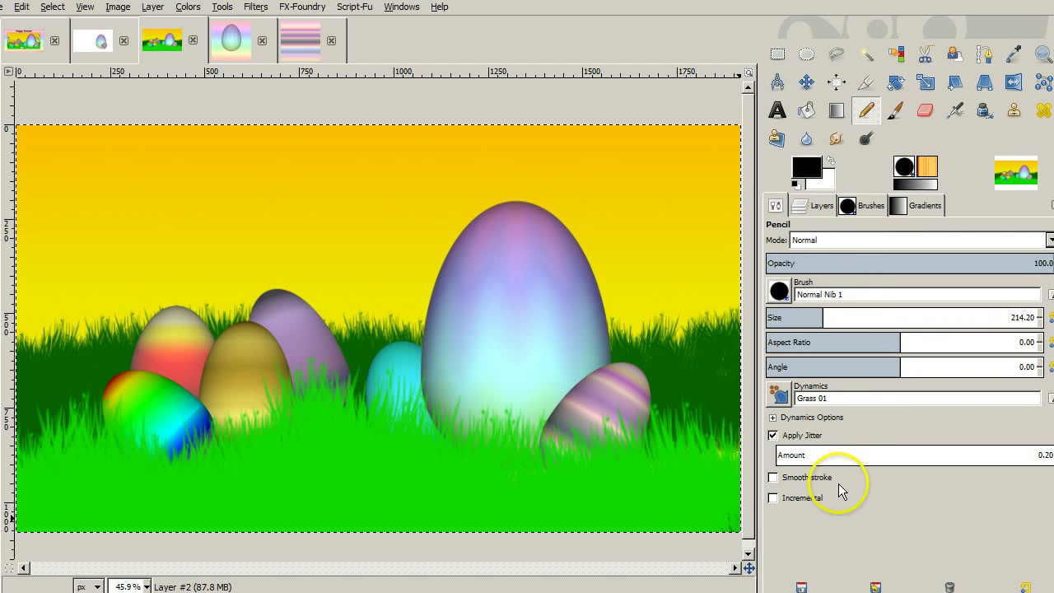
{"action": "left_click", "coordinate": [739, 534]}
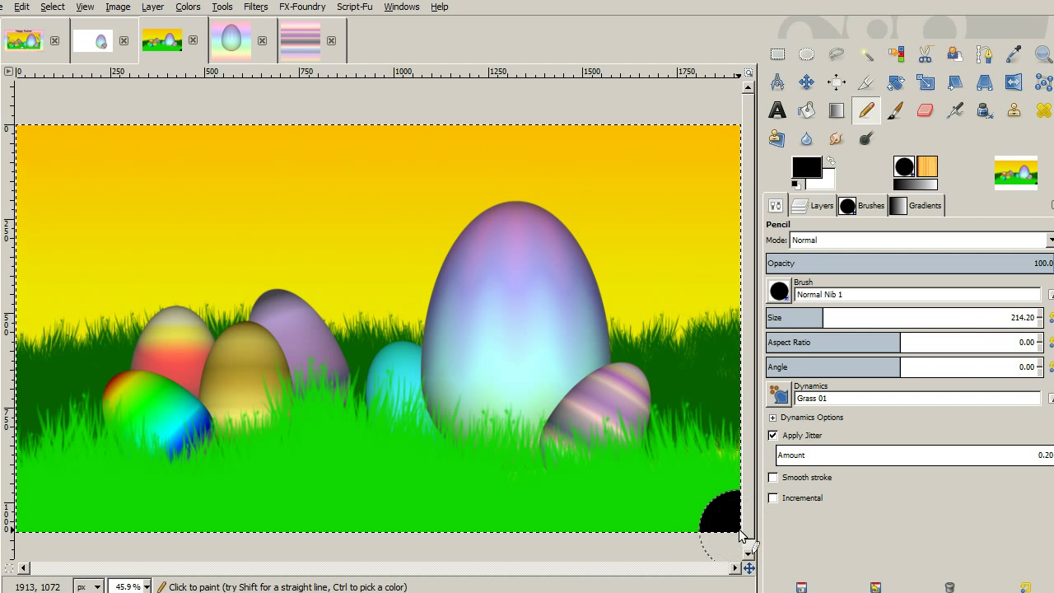
{"action": "key", "text": "shift"}
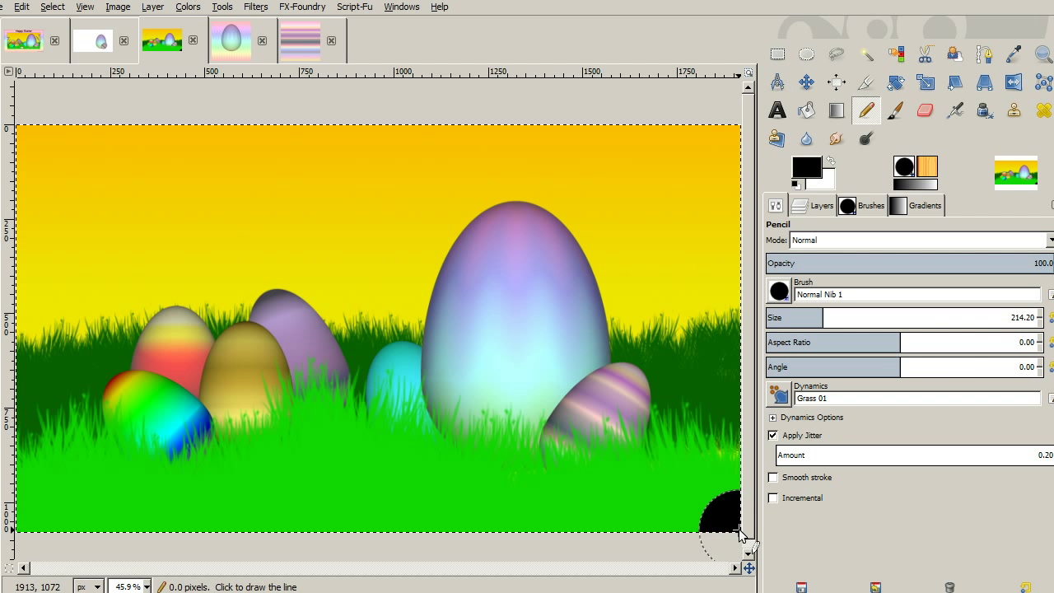
{"action": "left_click", "coordinate": [731, 130], "text": "shift"}
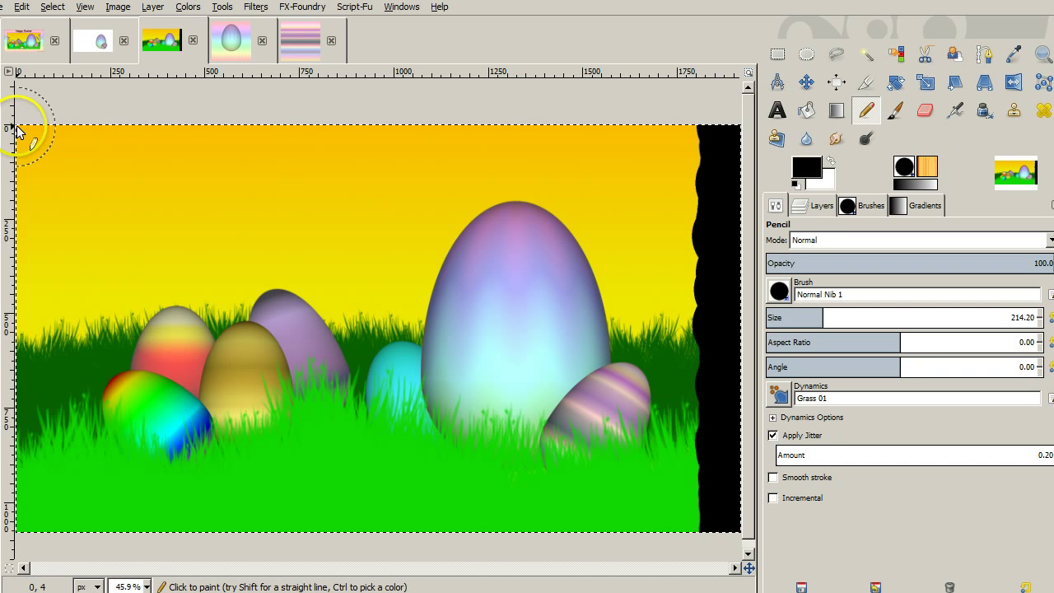
{"action": "key", "text": "shift"}
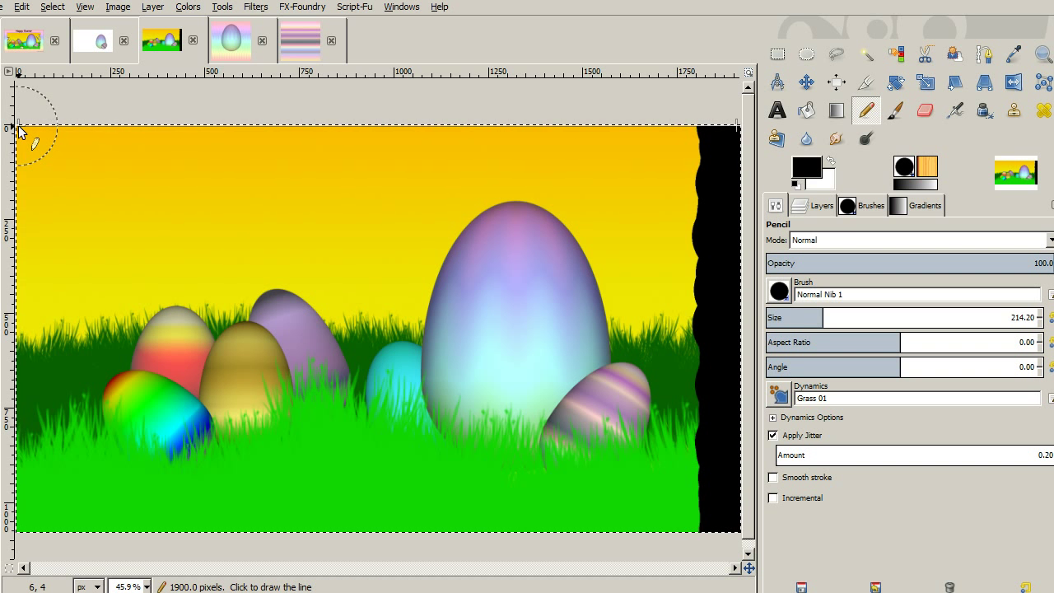
{"action": "left_click", "coordinate": [19, 129], "text": "shift"}
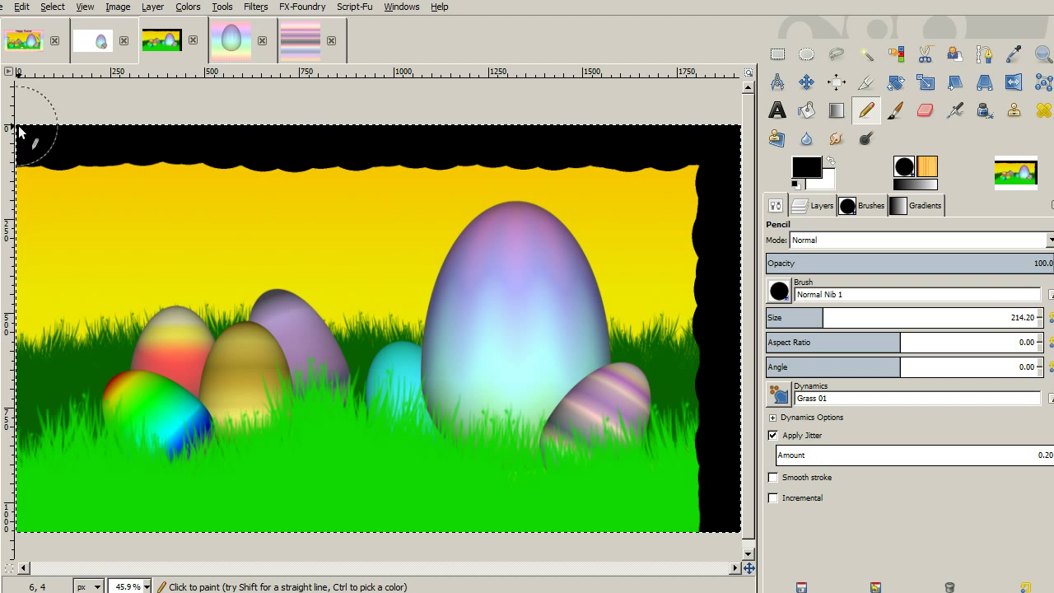
{"action": "key", "text": "shift"}
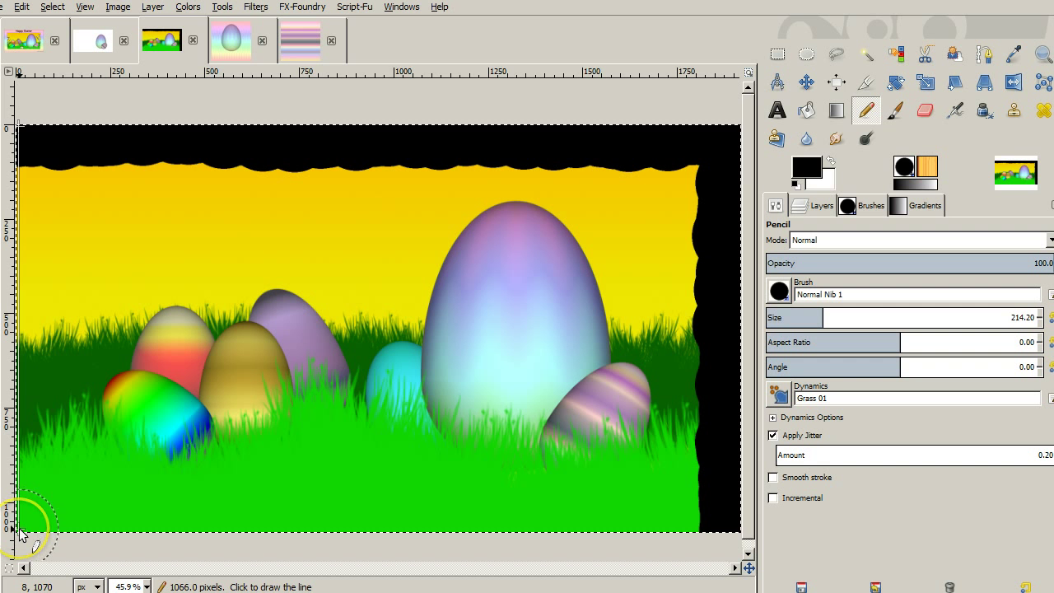
{"action": "left_click", "coordinate": [20, 533], "text": "shift"}
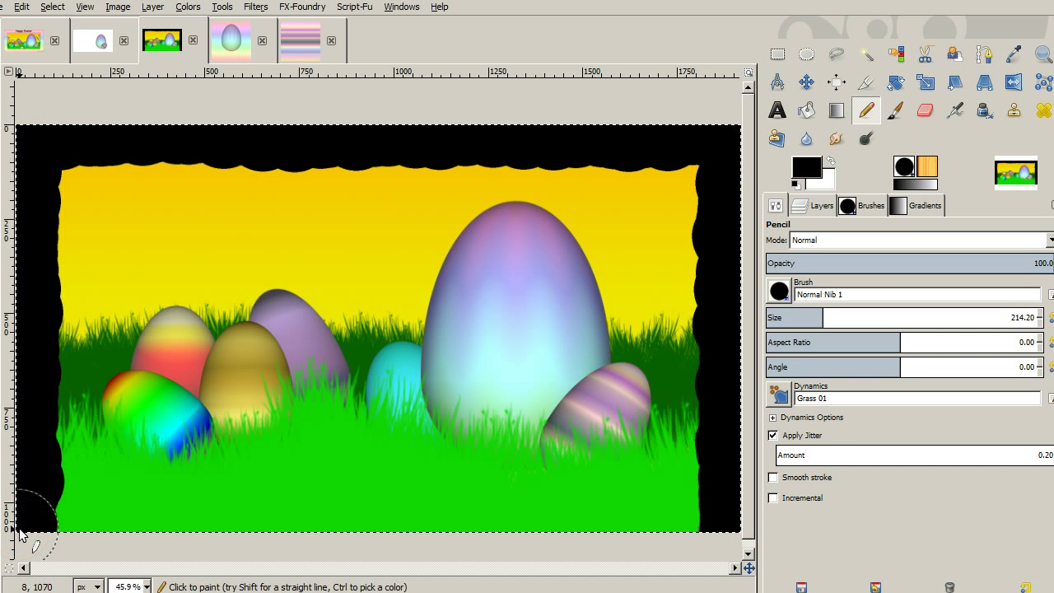
{"action": "key", "text": "shift"}
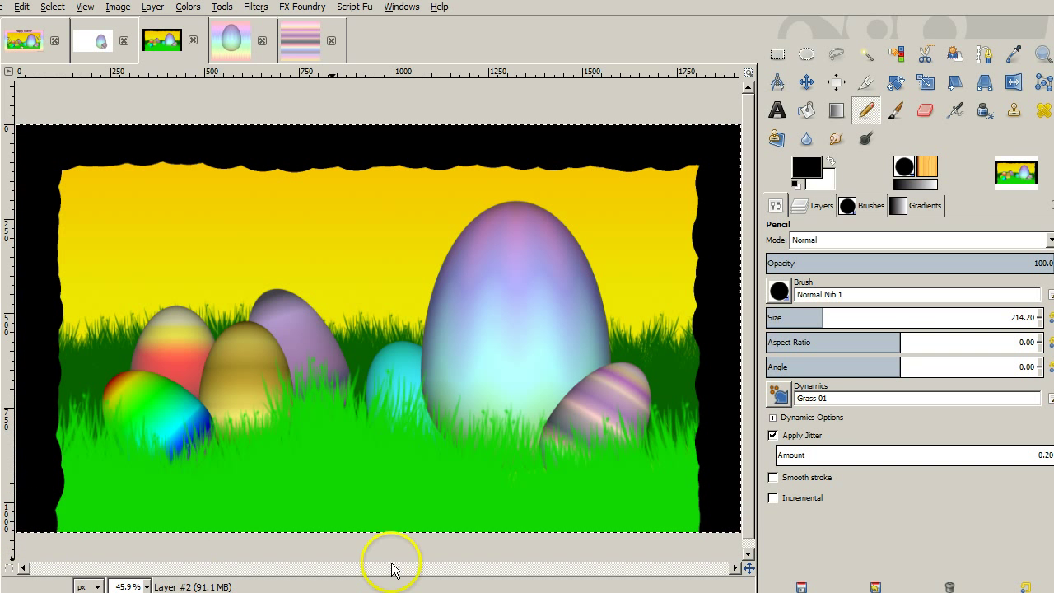
{"action": "left_click", "coordinate": [739, 530], "text": "shift"}
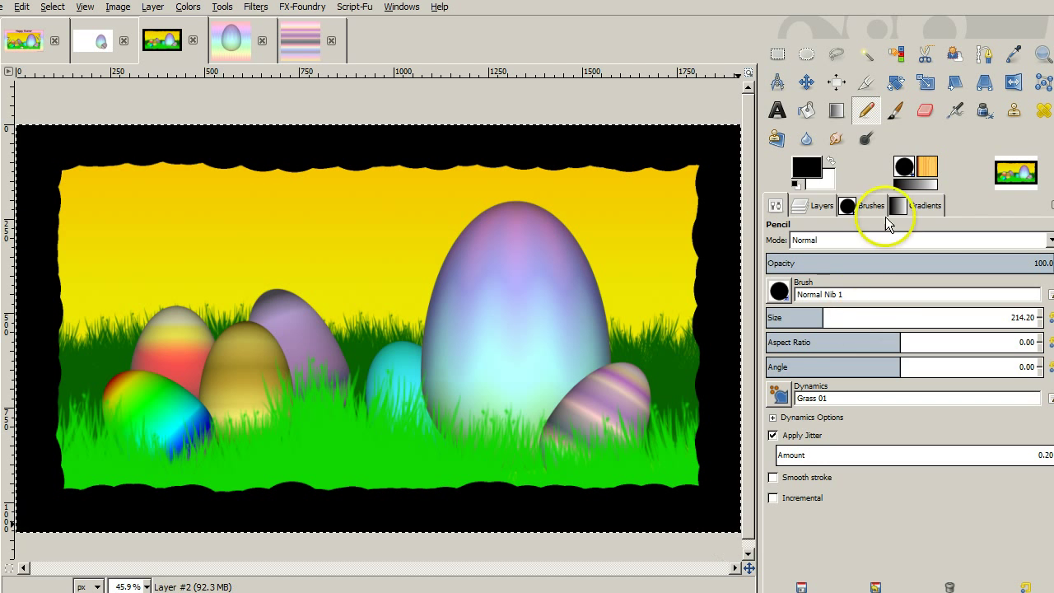
Step: Add another transparent 1920 × 1080 px layer above the black border layer
{"action": "left_click", "coordinate": [811, 205]}
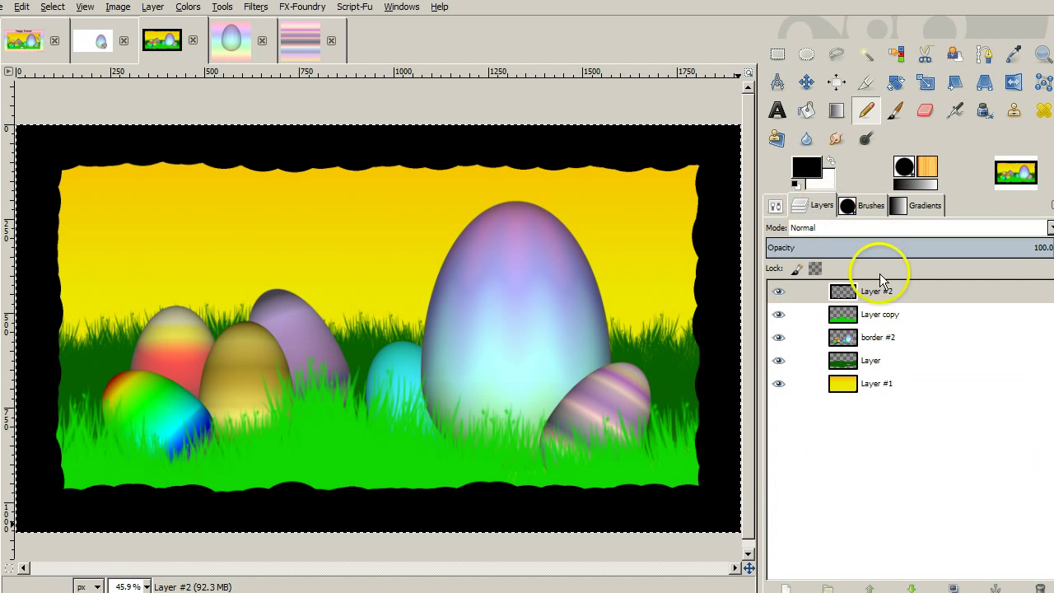
{"action": "left_click", "coordinate": [784, 586]}
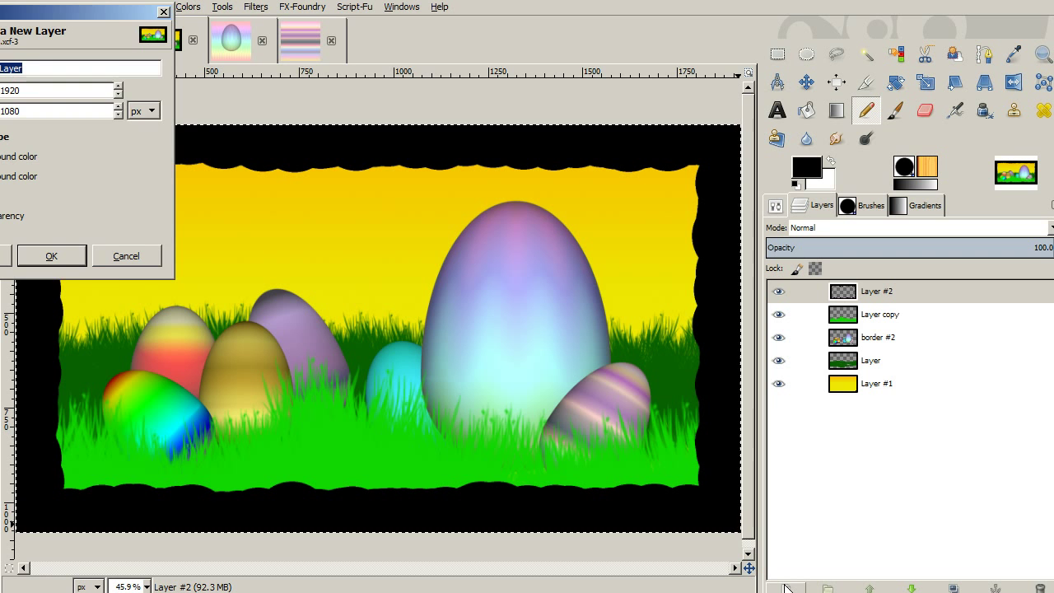
{"action": "key", "text": "Return"}
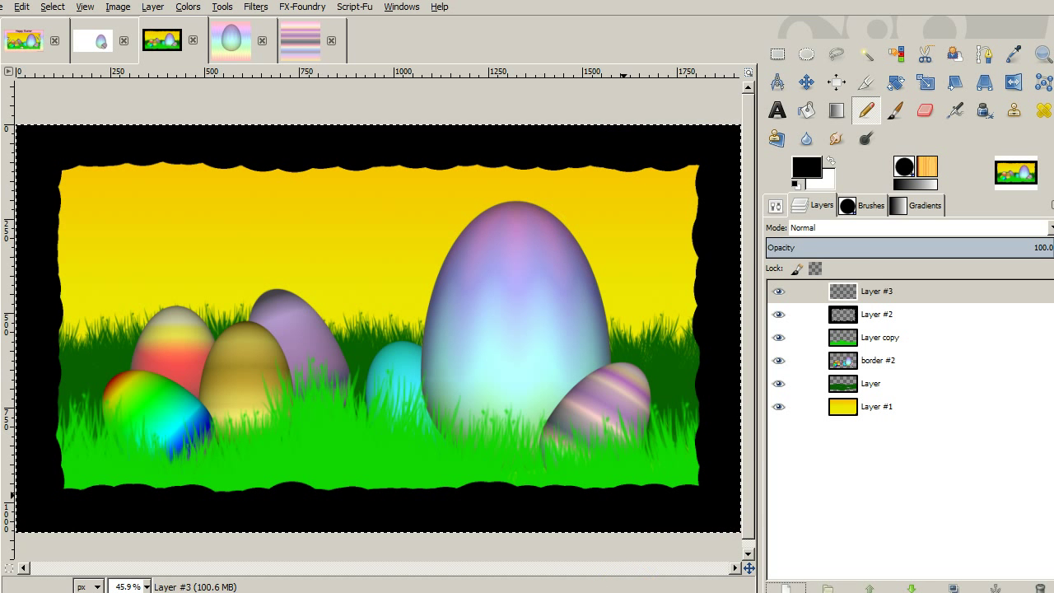
Step: Switch to Firefox, open the large version of the Tulip Silhouette clip art from the Clker.com tulip results, and copy the image
{"action": "key", "text": "alt+Tab"}
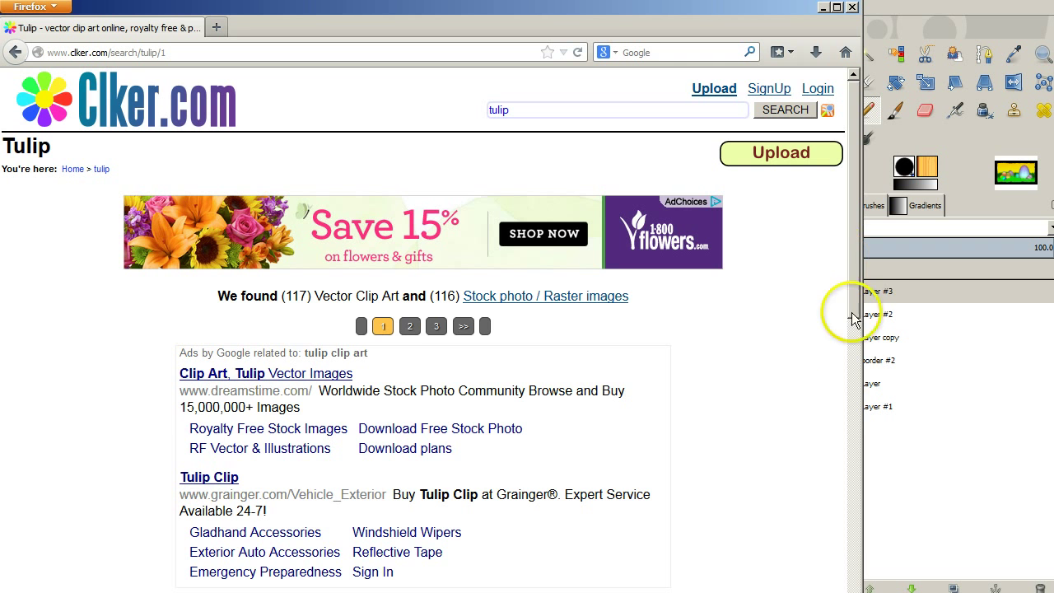
{"action": "left_click", "coordinate": [853, 346]}
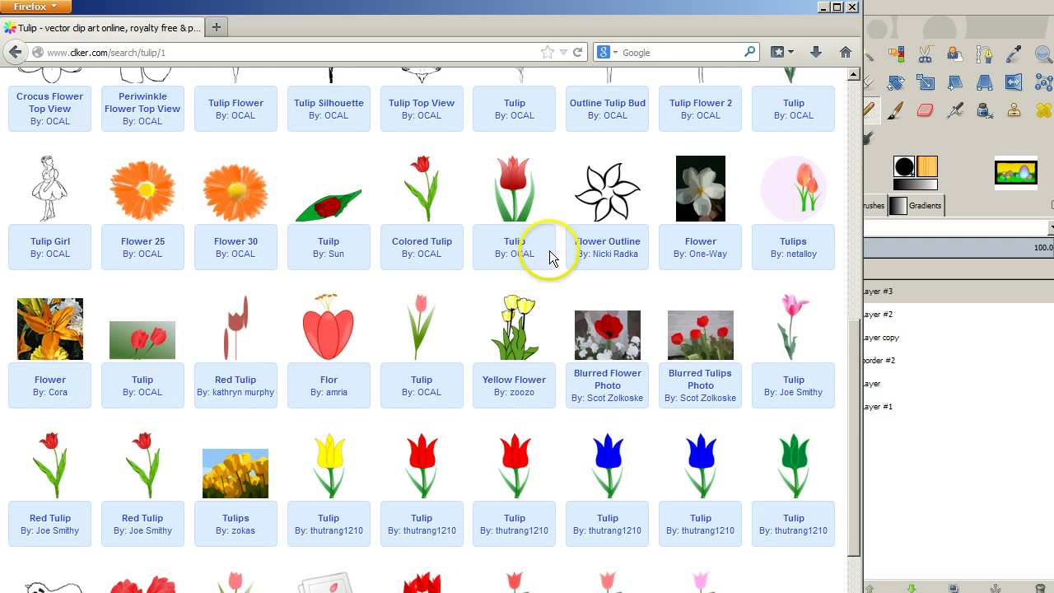
{"action": "left_click", "coordinate": [853, 76]}
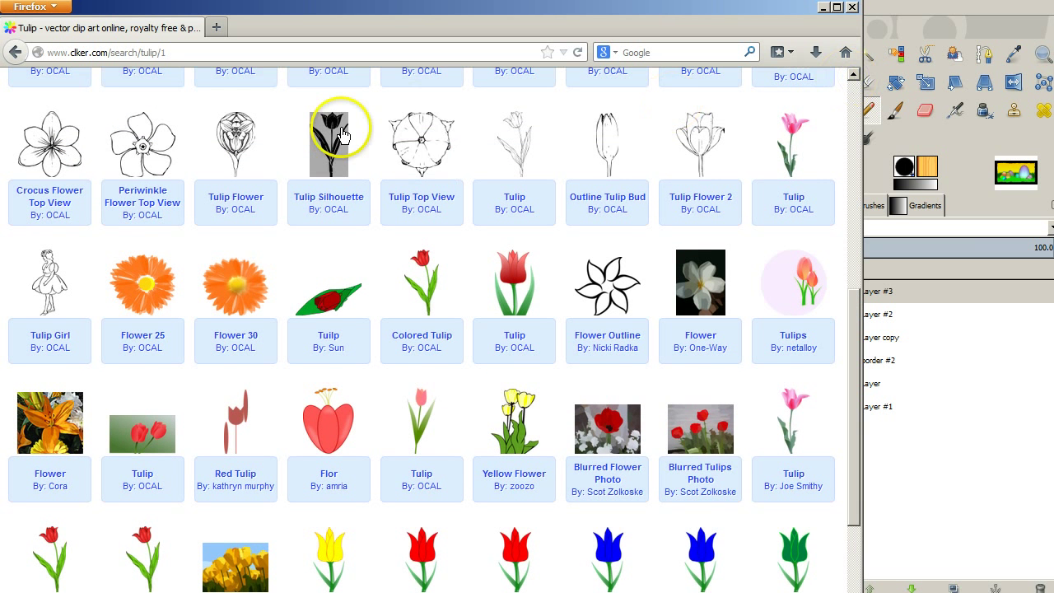
{"action": "left_click", "coordinate": [342, 134]}
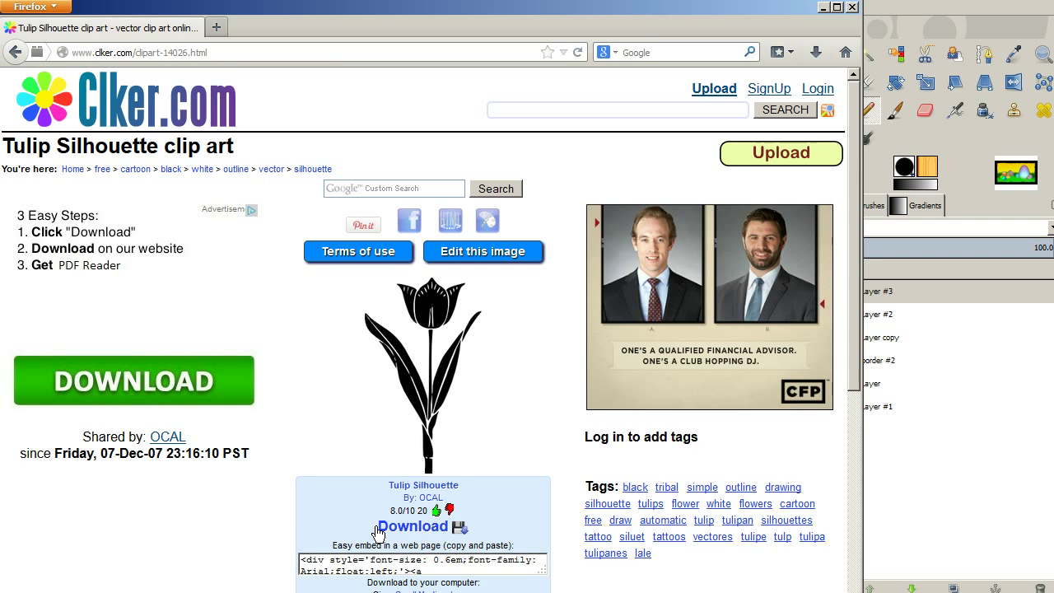
{"action": "scroll", "coordinate": [378, 534], "scroll_direction": "down", "scroll_amount": 2}
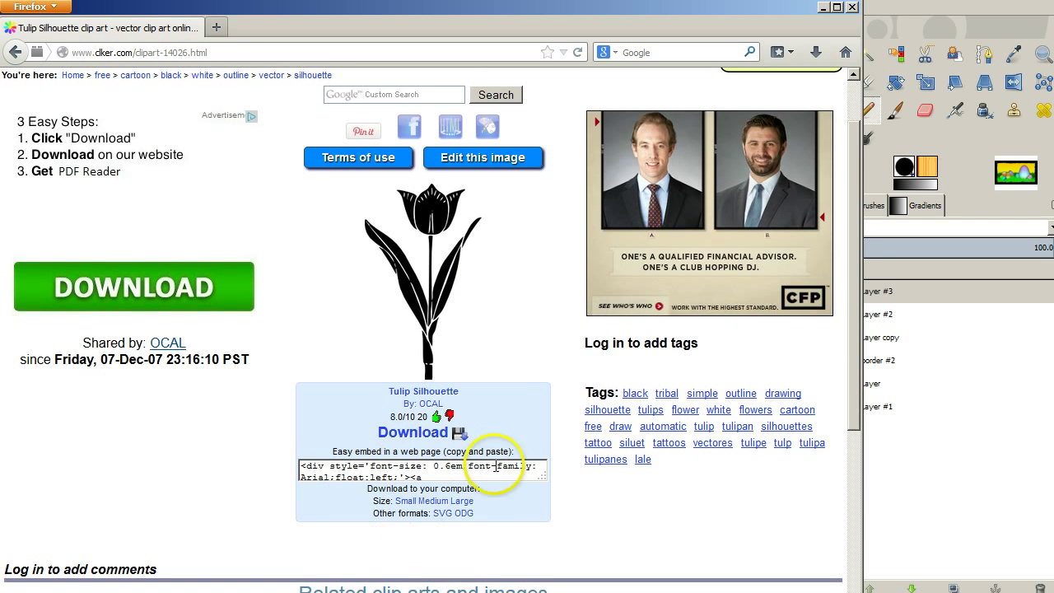
{"action": "left_click", "coordinate": [463, 501]}
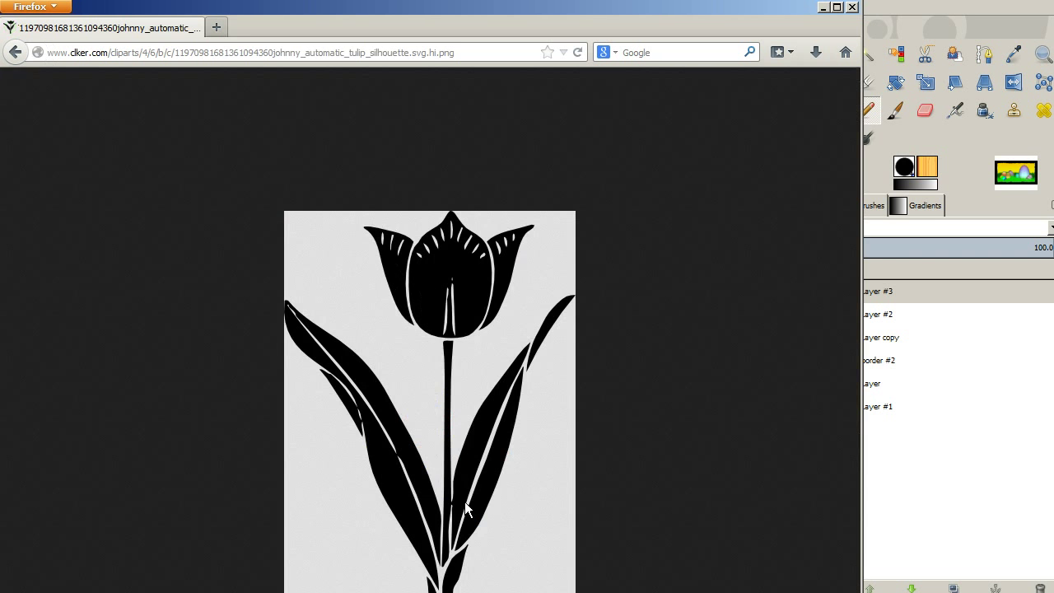
{"action": "right_click", "coordinate": [408, 265]}
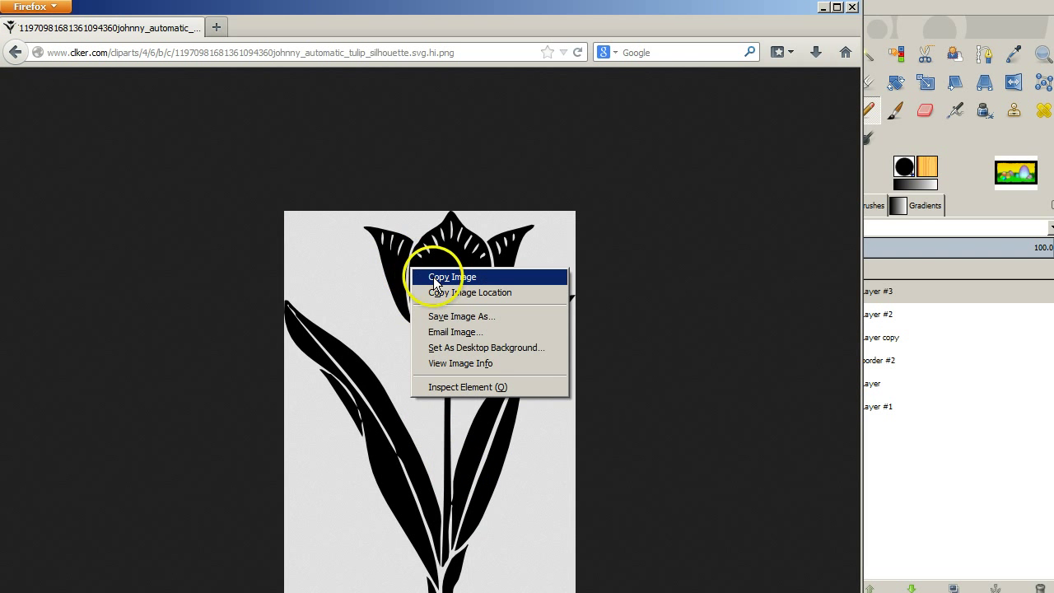
{"action": "left_click", "coordinate": [434, 280]}
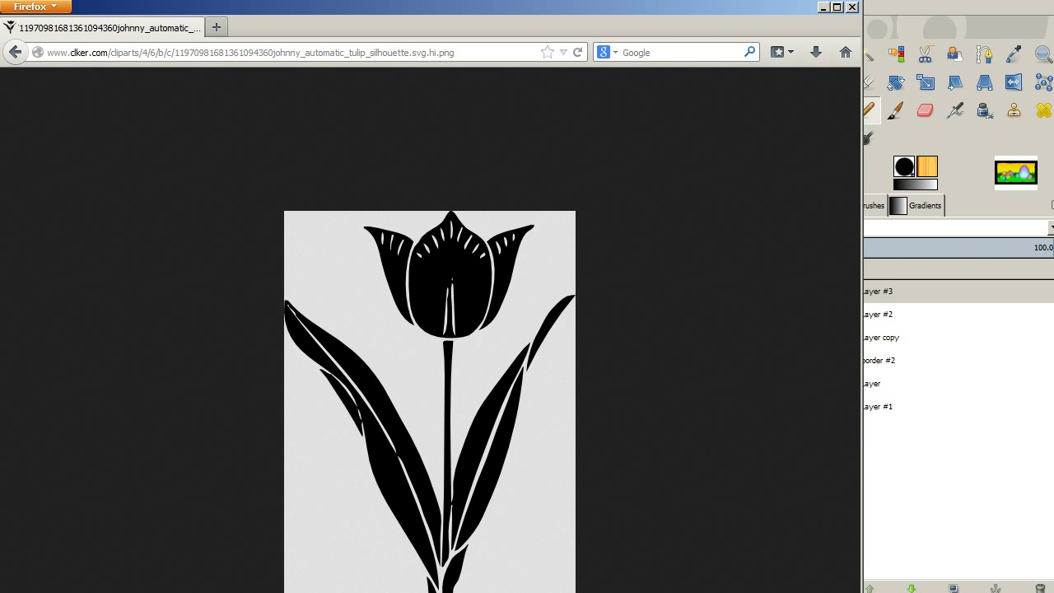
Step: Switch back to GIMP, paste the tulip silhouette, place it over the lower part of the left border edge, and anchor it
{"action": "key", "text": "alt+Tab"}
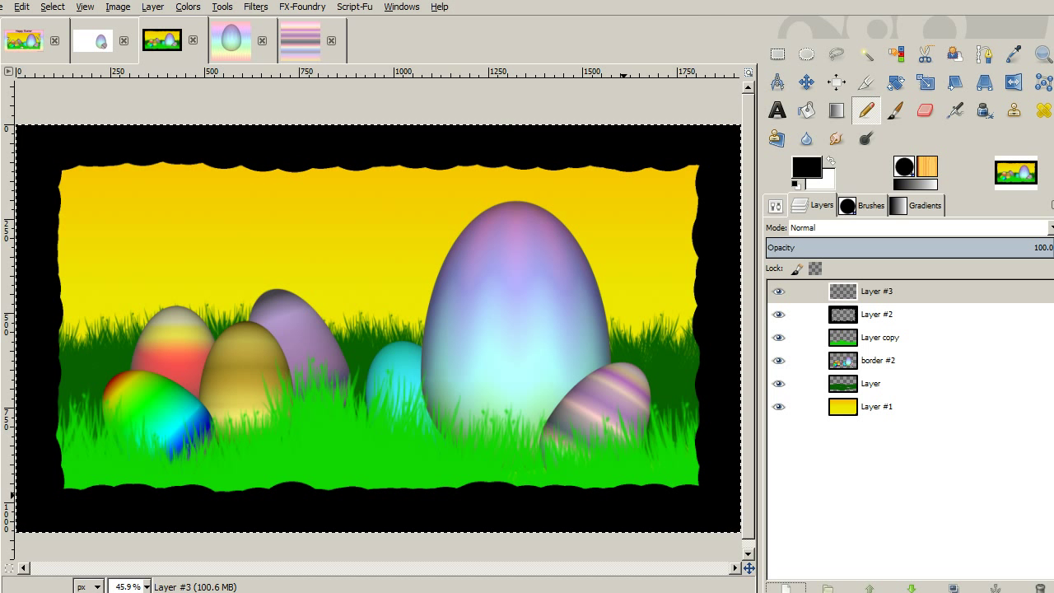
{"action": "key", "text": "ctrl+v"}
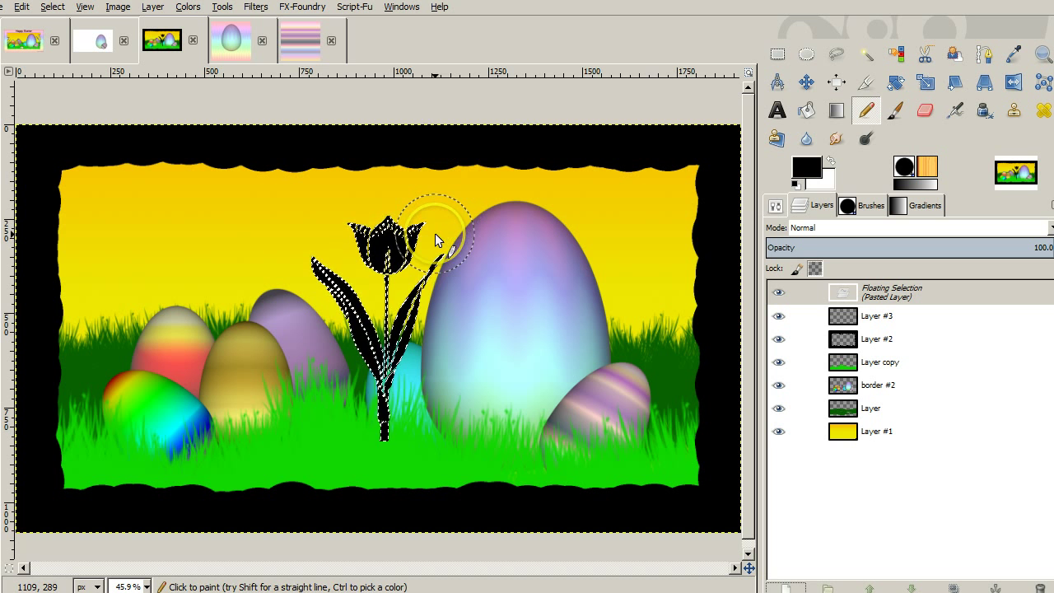
{"action": "key", "text": "m"}
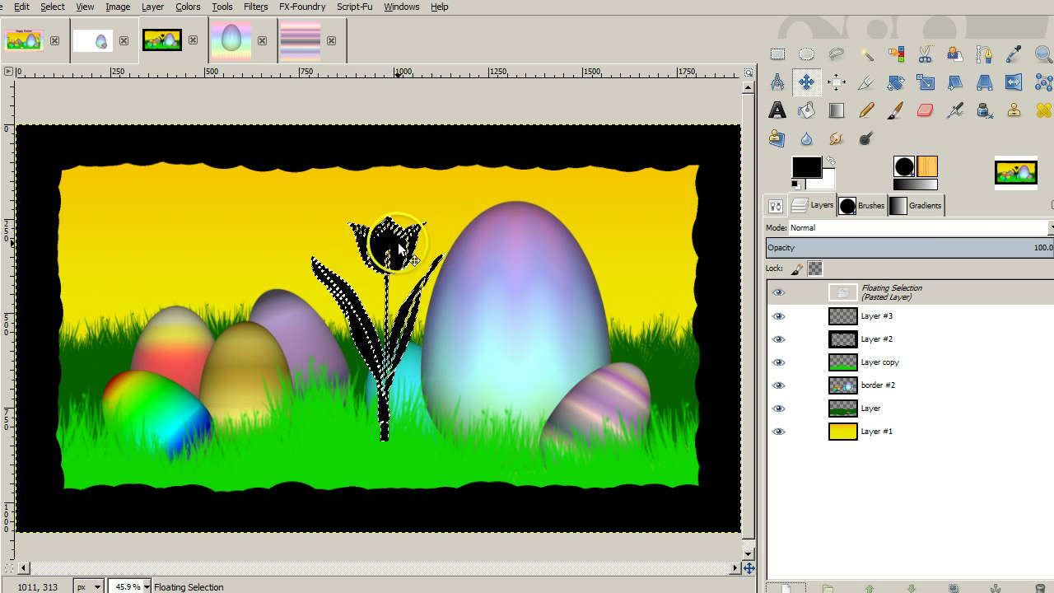
{"action": "left_click_drag", "start_coordinate": [394, 249], "coordinate": [74, 331]}
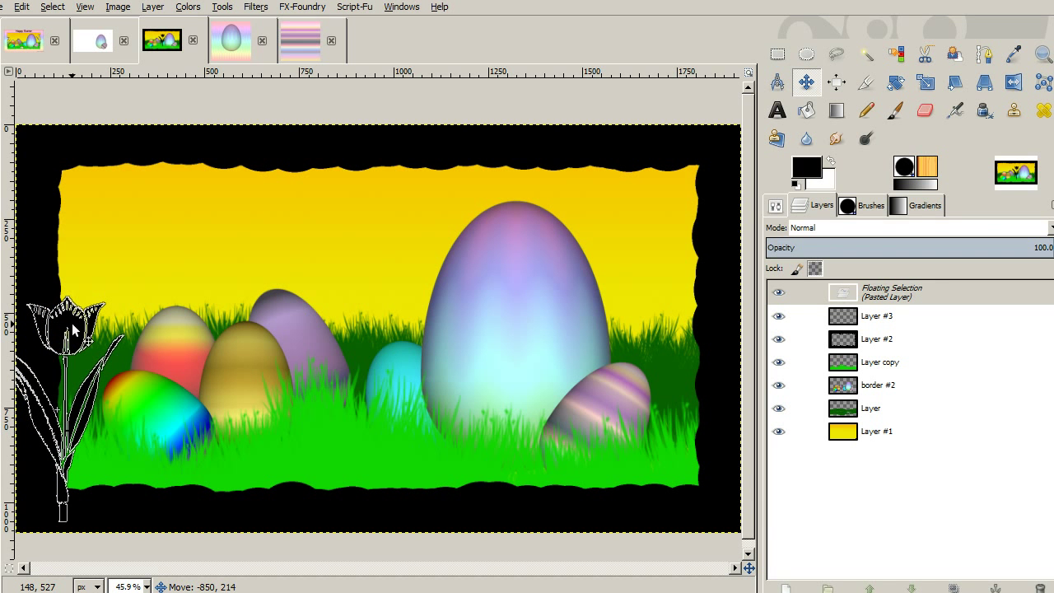
{"action": "left_click", "coordinate": [371, 305]}
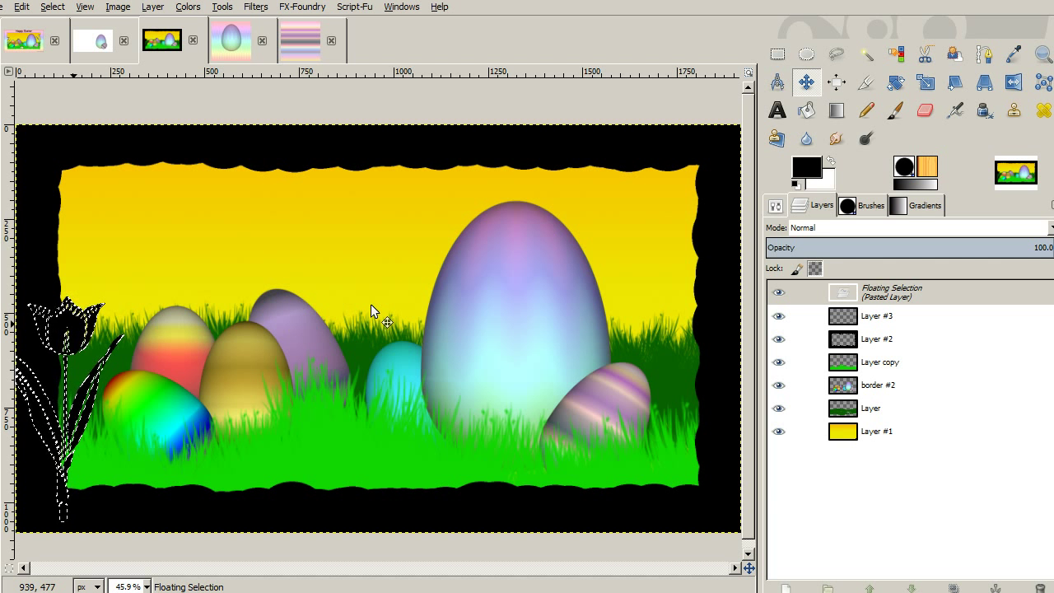
{"action": "left_click", "coordinate": [371, 304]}
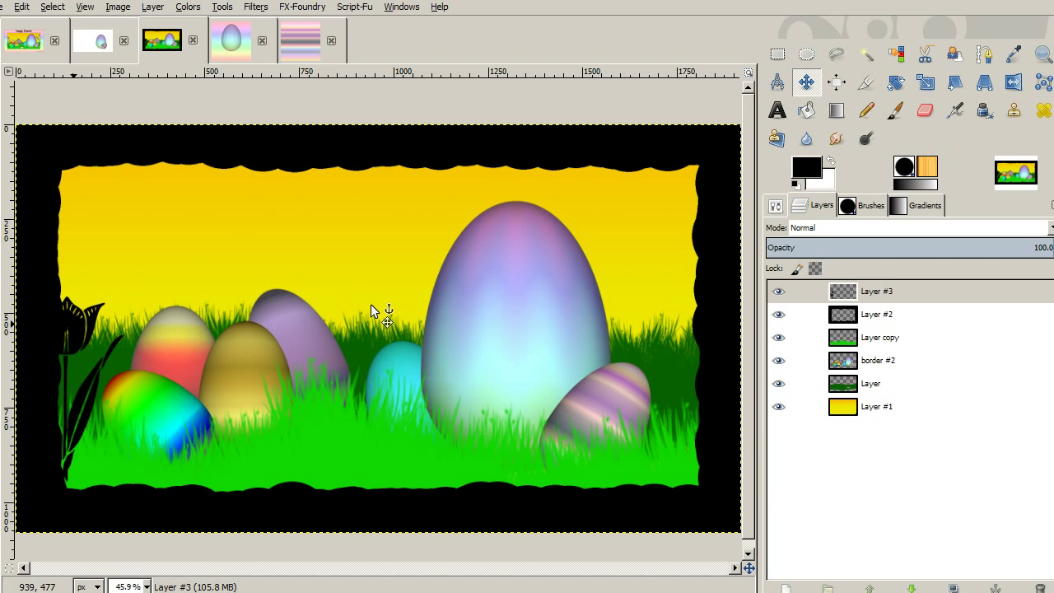
Step: Paste a second tulip, place it over the image's right border edge with the flower at about a quarter height, and anchor it
{"action": "key", "text": "ctrl+v"}
{"action": "left_click_drag", "start_coordinate": [451, 239], "coordinate": [451, 239]}
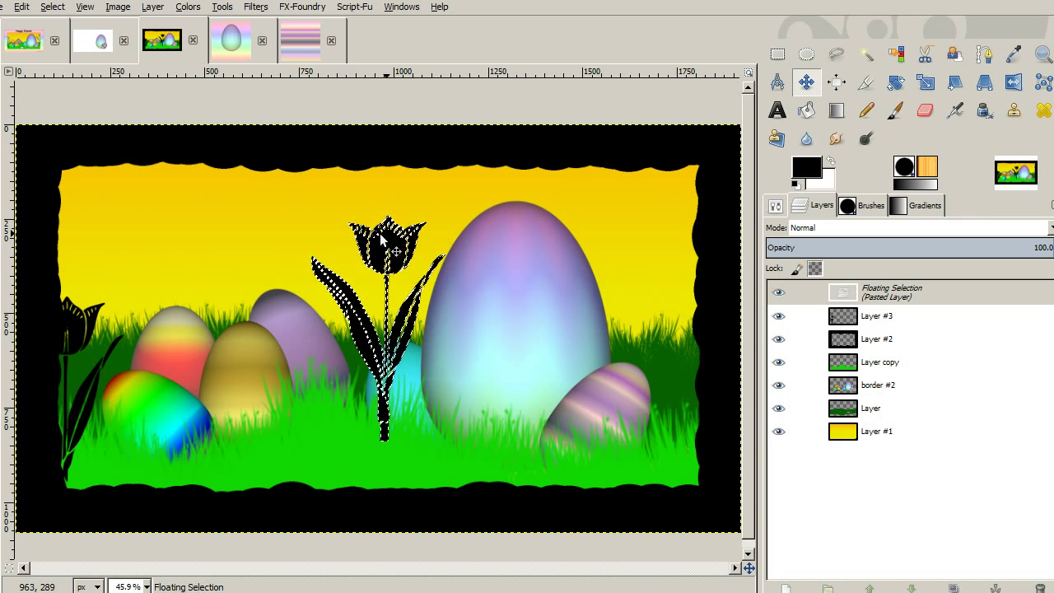
{"action": "left_click_drag", "start_coordinate": [379, 233], "coordinate": [686, 227]}
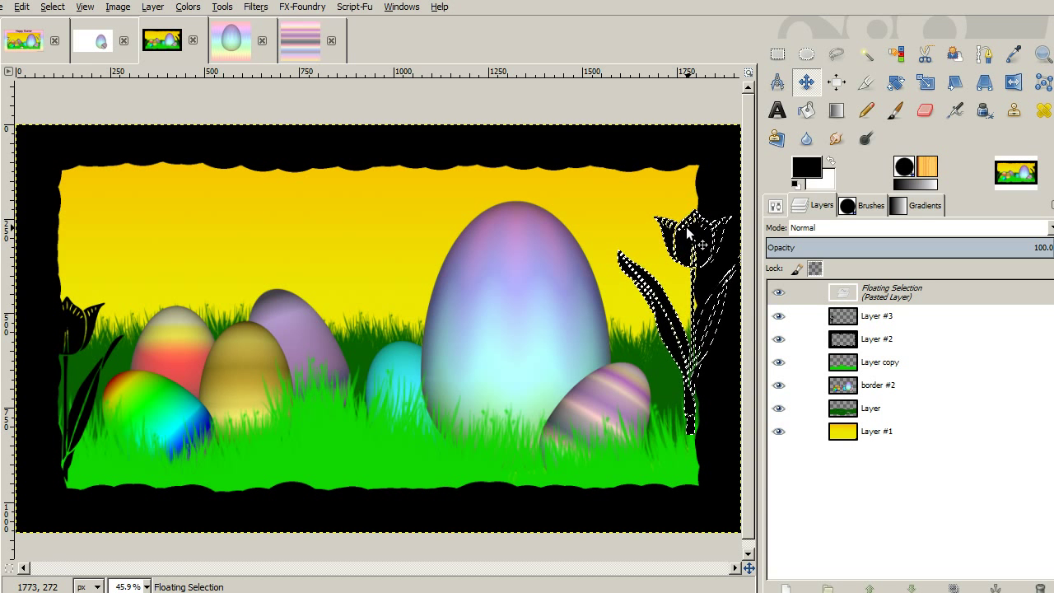
{"action": "left_click", "coordinate": [407, 346]}
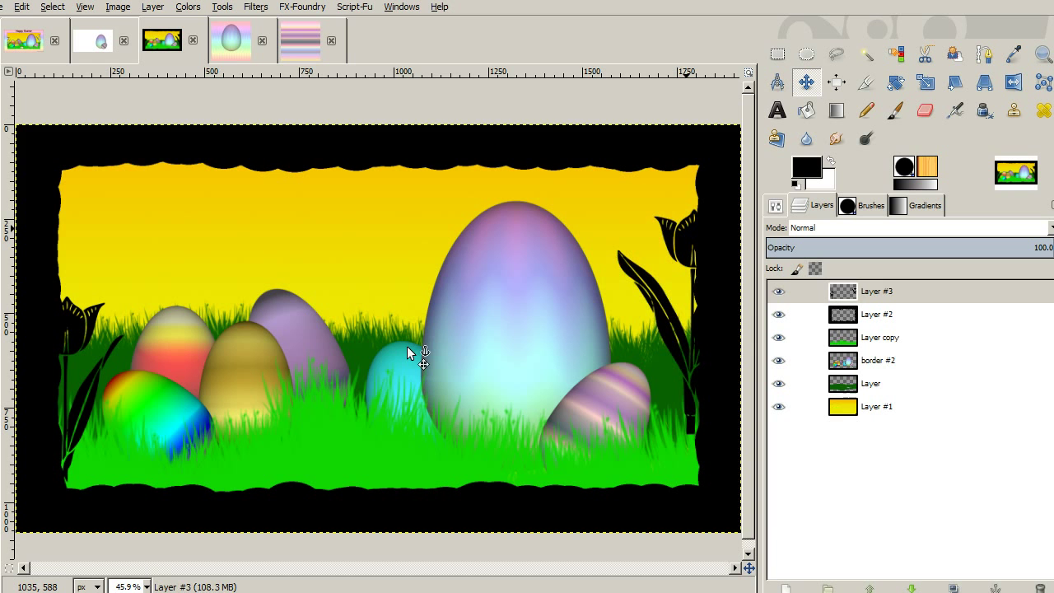
Step: Paste a third tulip, place its flower just above the bottom border left of the image's centre, and anchor it
{"action": "key", "text": "ctrl+v"}
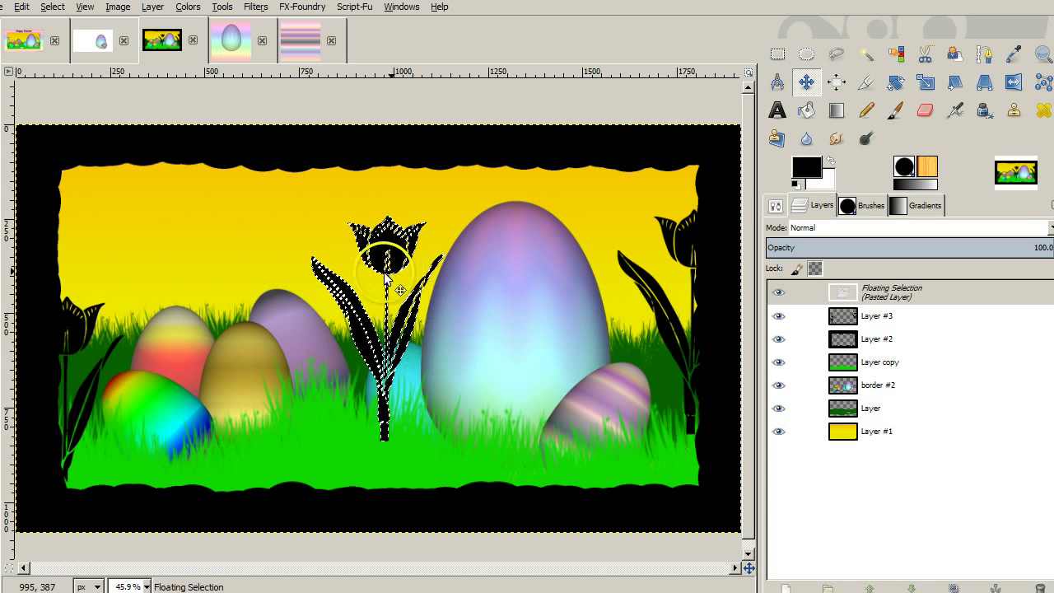
{"action": "left_click_drag", "start_coordinate": [379, 247], "coordinate": [330, 460]}
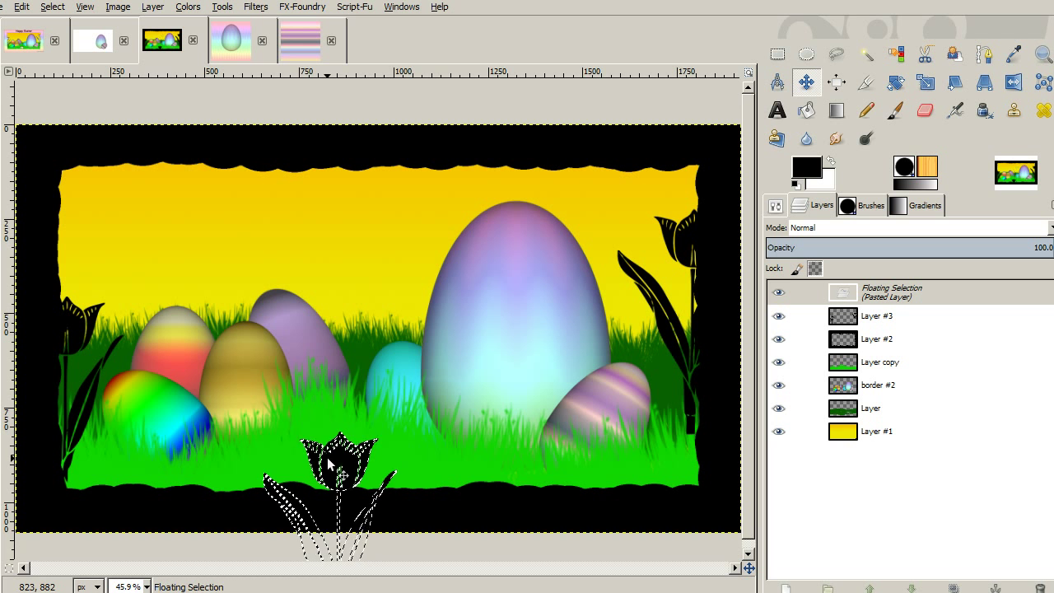
{"action": "left_click", "coordinate": [442, 455]}
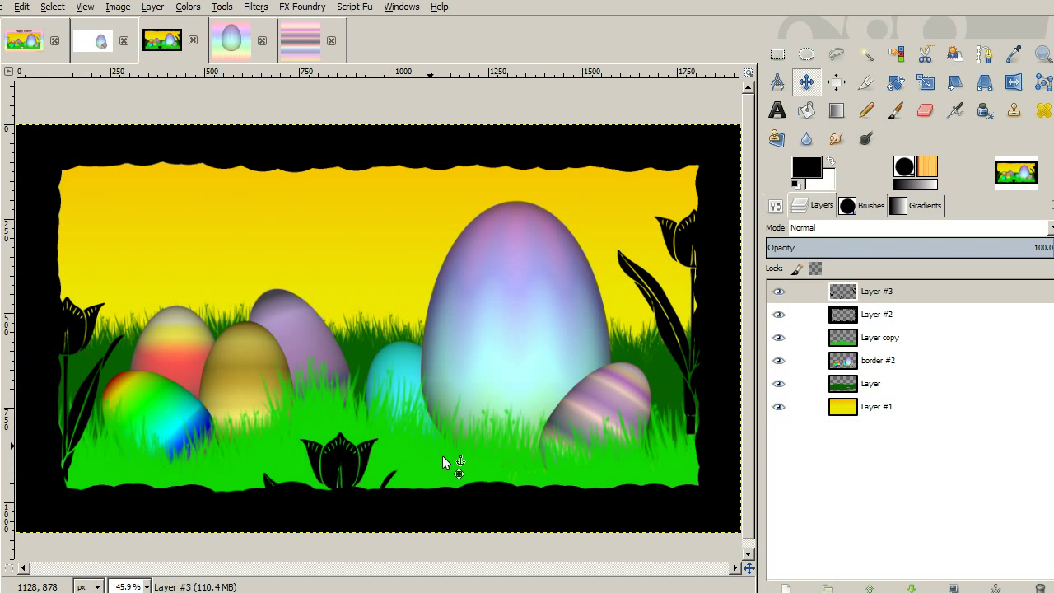
{"action": "left_click", "coordinate": [623, 418]}
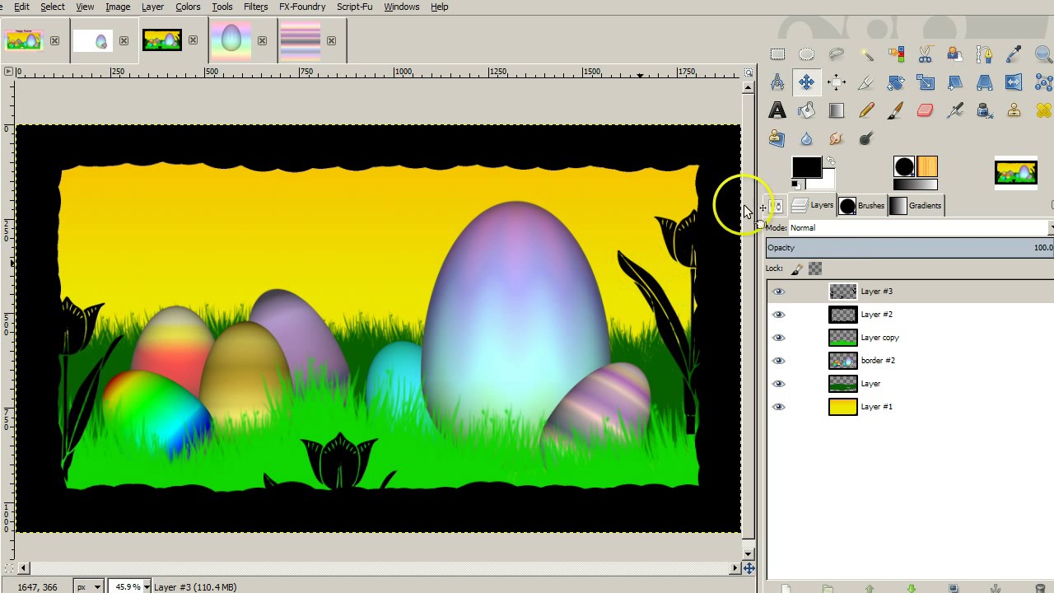
Step: Merge the tulip layer down into the black border layer and select the merged shape's opaque area
{"action": "right_click", "coordinate": [872, 291]}
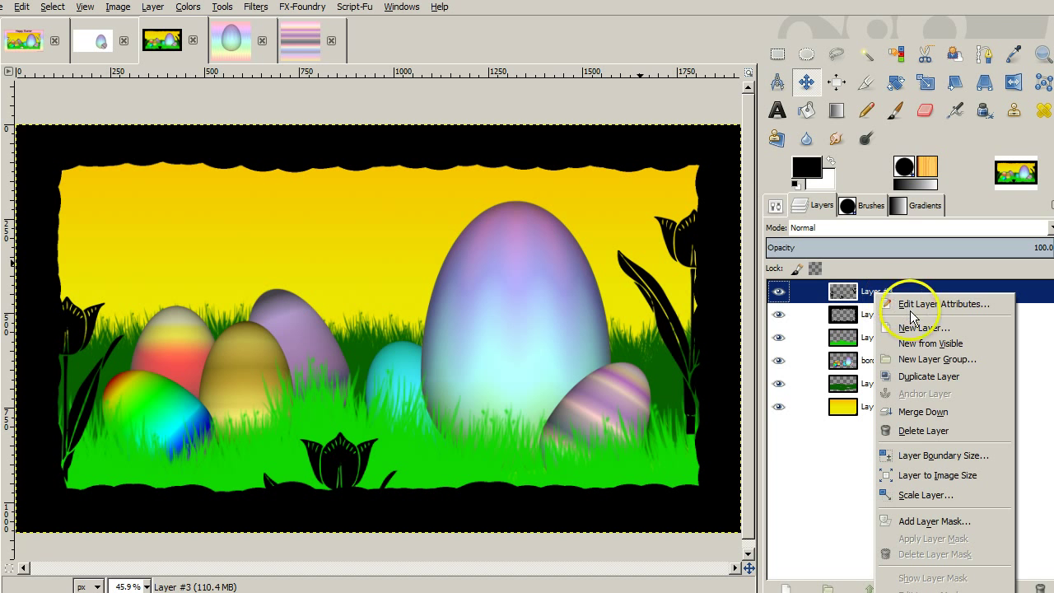
{"action": "left_click", "coordinate": [956, 416]}
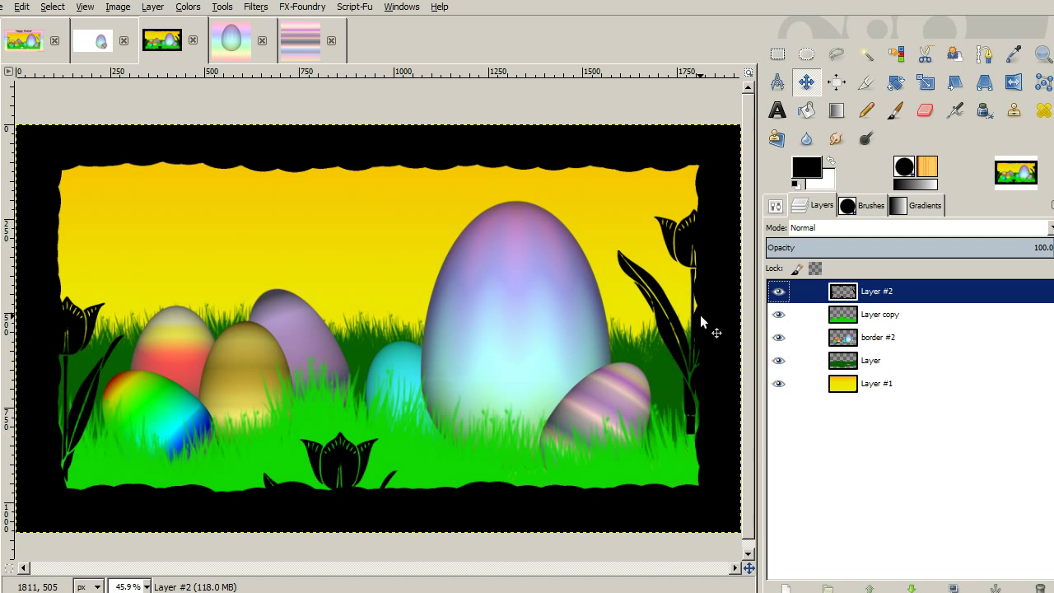
{"action": "key", "text": "ctrl+i"}
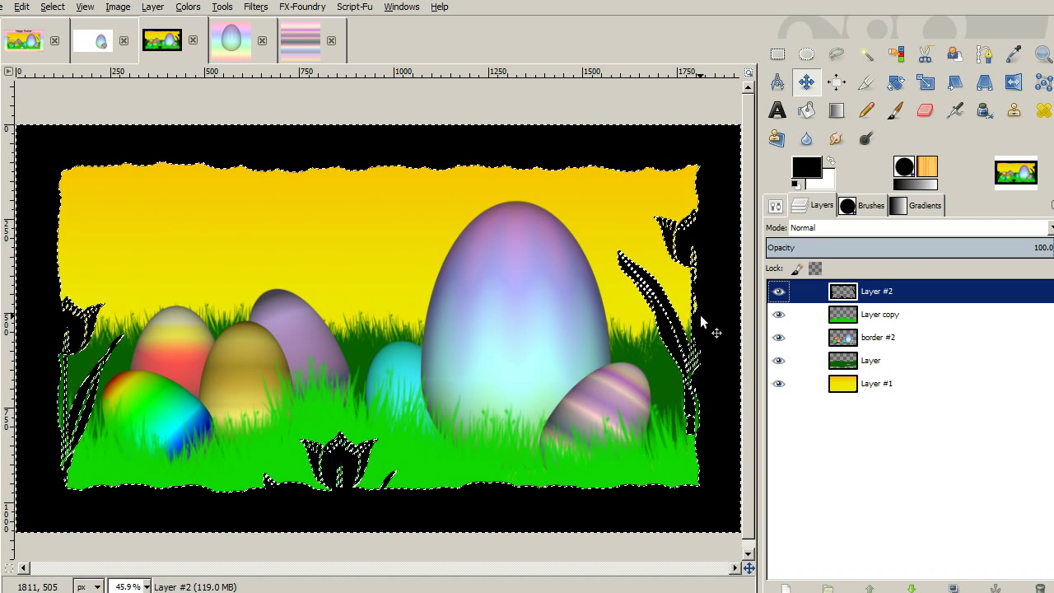
{"action": "left_click", "coordinate": [842, 291]}
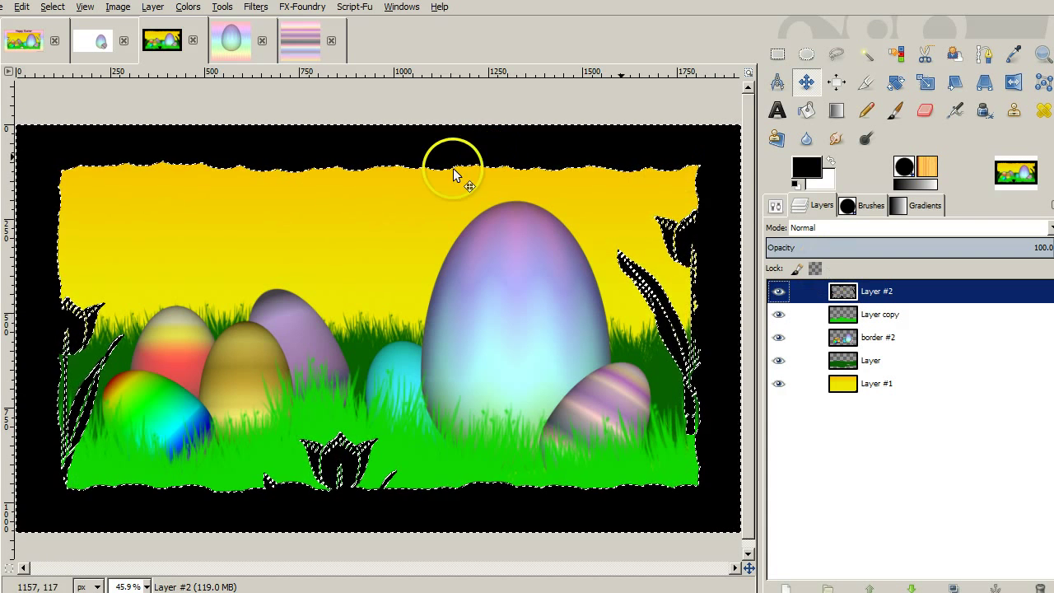
Step: Shrink the border selection by 3 px, with shrinking from the image border enabled
{"action": "left_click", "coordinate": [55, 7]}
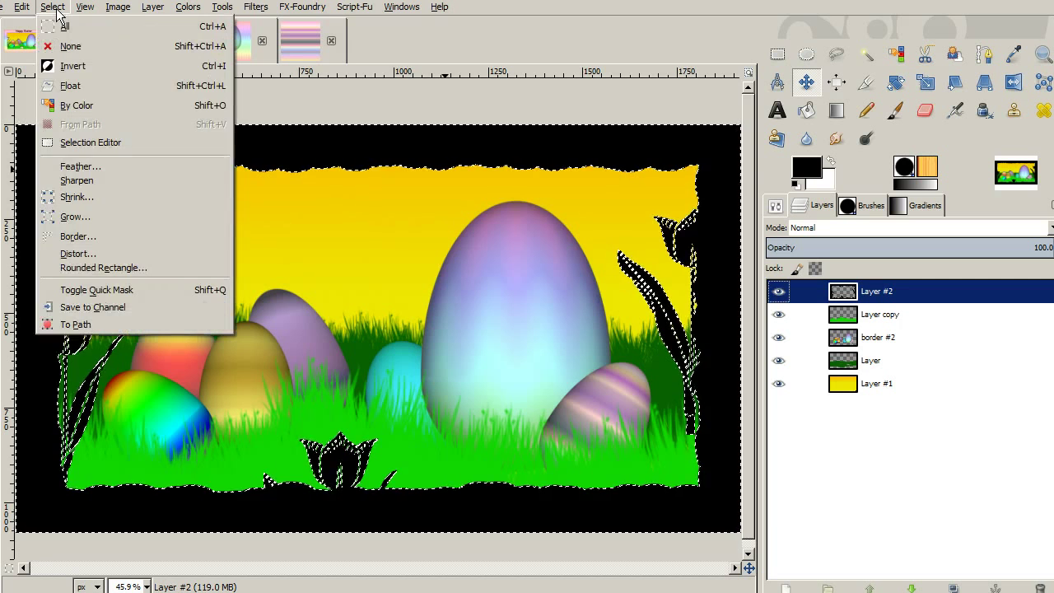
{"action": "left_click", "coordinate": [108, 199]}
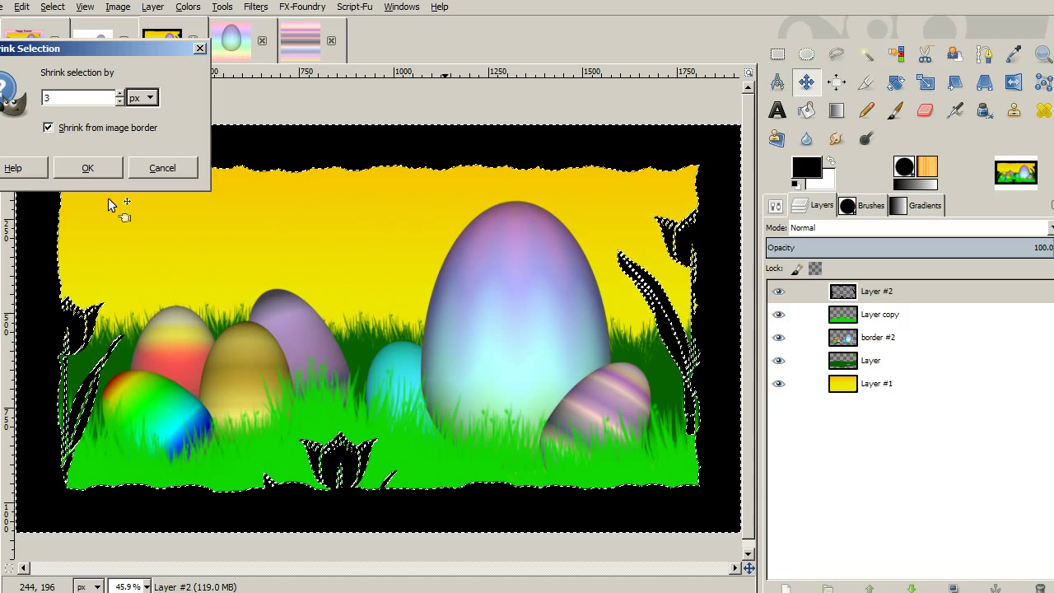
{"action": "left_click", "coordinate": [81, 177]}
{"action": "left_click", "coordinate": [87, 168]}
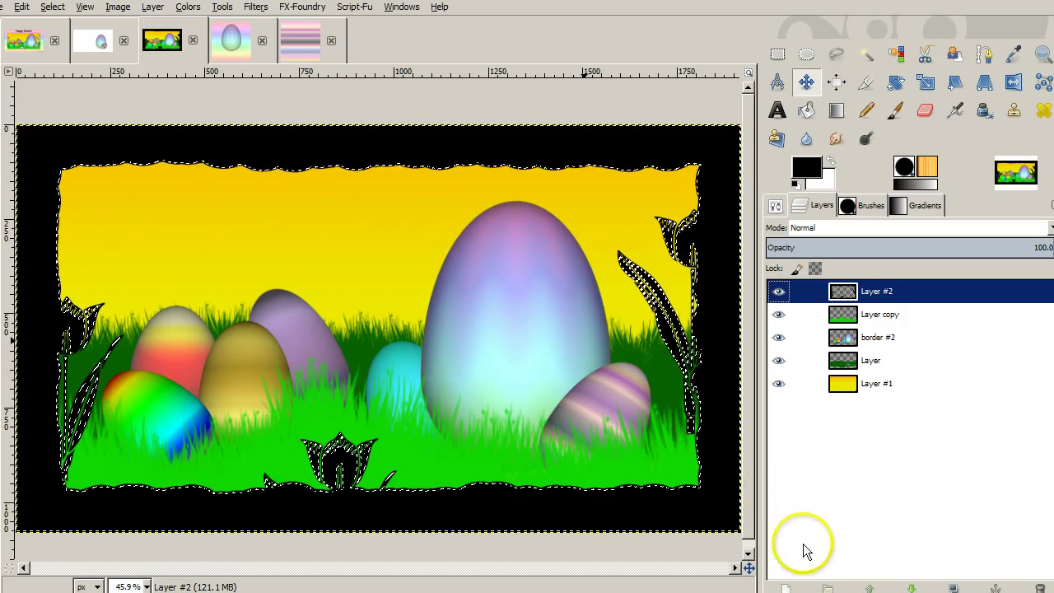
Step: Add a new transparent 1920 × 1080 px layer above the merged border and tulip layer
{"action": "left_click", "coordinate": [787, 588]}
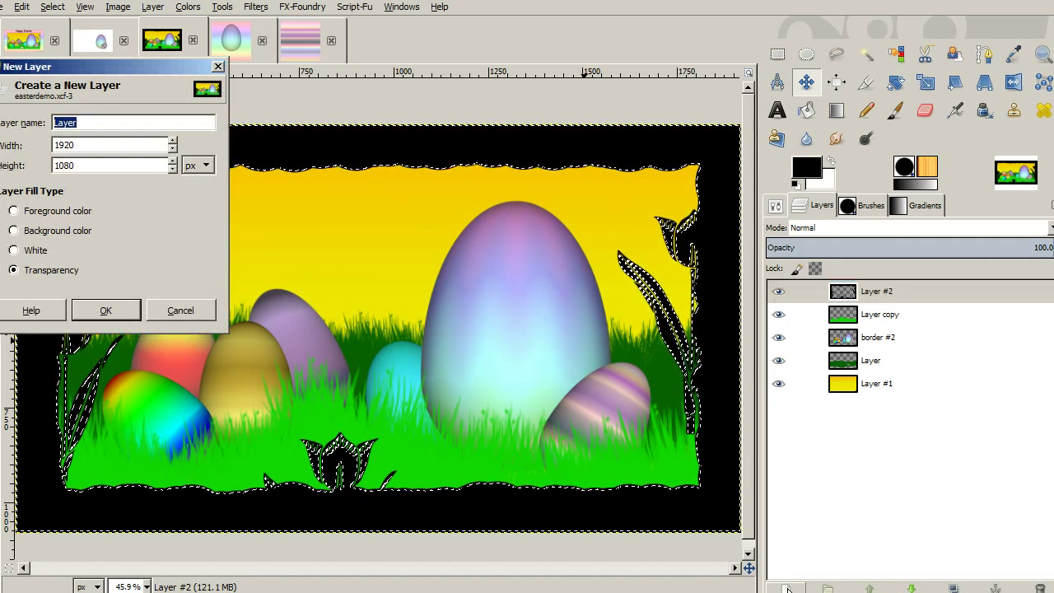
{"action": "key", "text": "Return"}
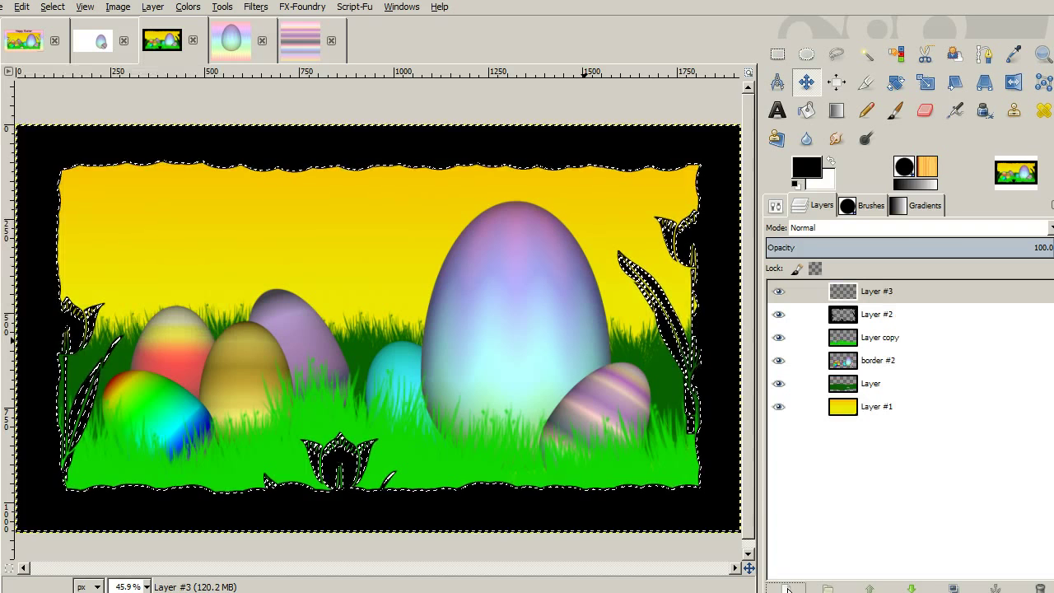
{"action": "left_click", "coordinate": [686, 521]}
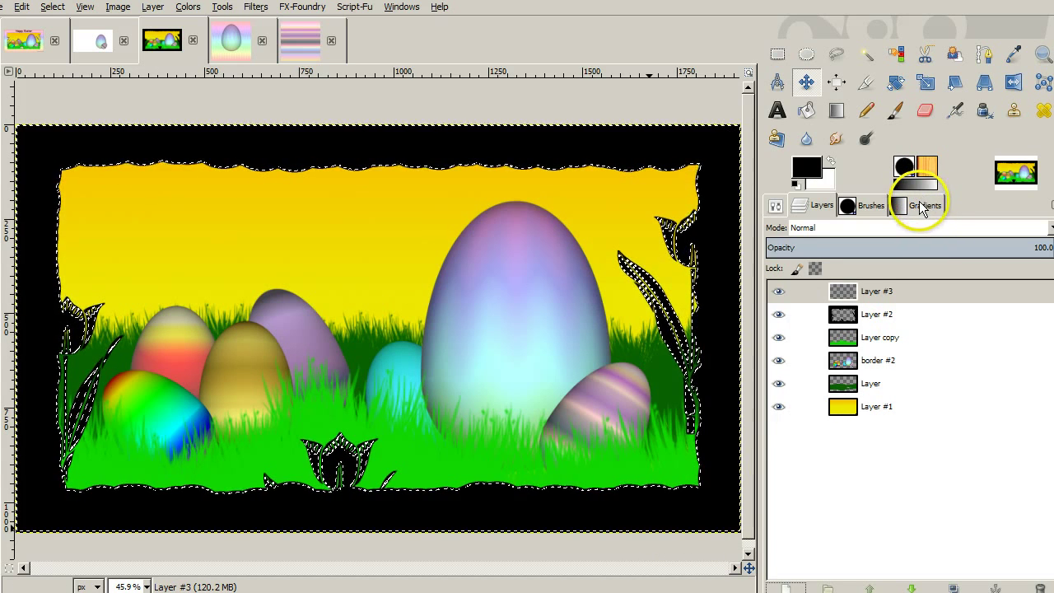
Step: Fill the shrunken border selection with the Pastel Rainbow gradient vertically from the image's bottom to its top, and clear the selection
{"action": "key", "text": "l"}
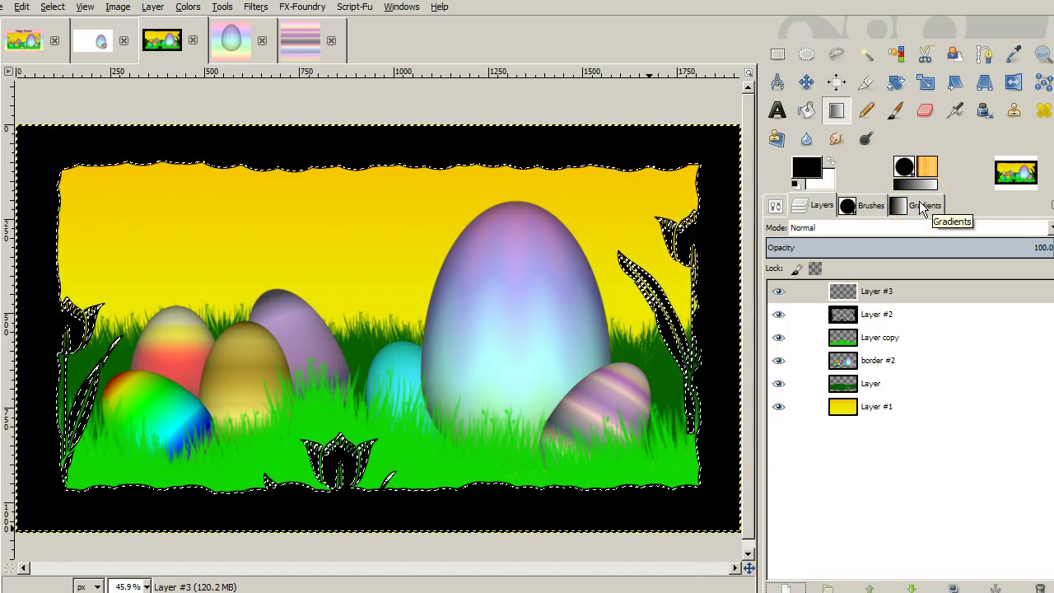
{"action": "left_click", "coordinate": [922, 206]}
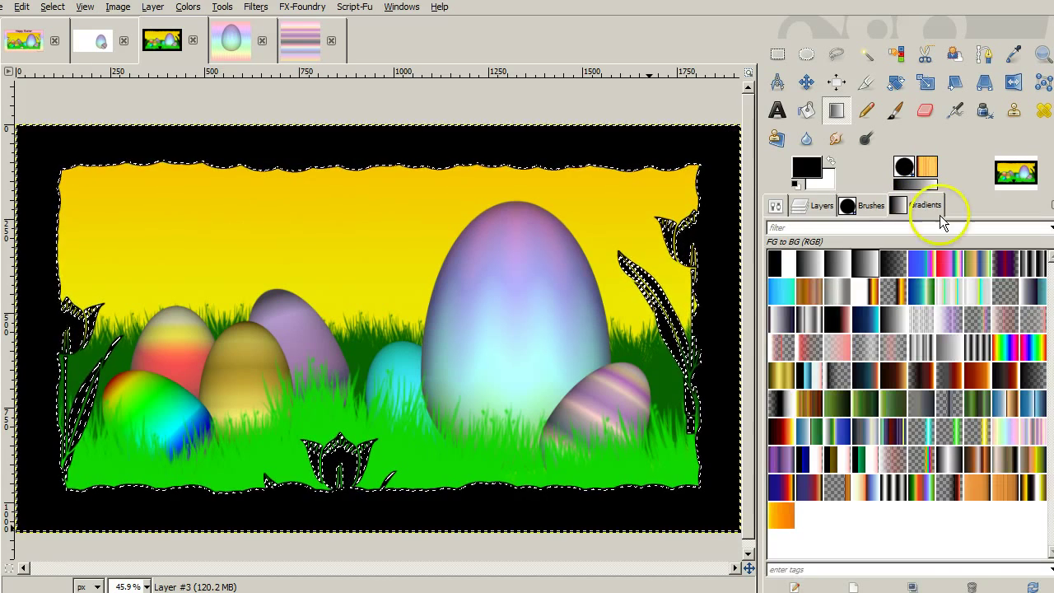
{"action": "left_click", "coordinate": [1009, 432]}
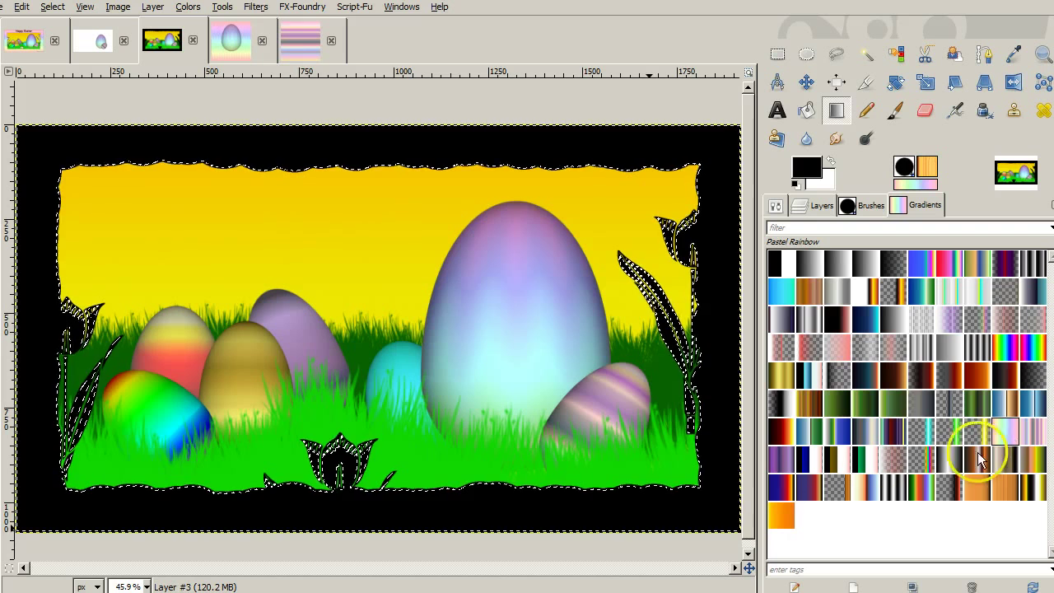
{"action": "left_click_drag", "start_coordinate": [717, 536], "coordinate": [709, 130]}
{"action": "key", "text": "ctrl"}
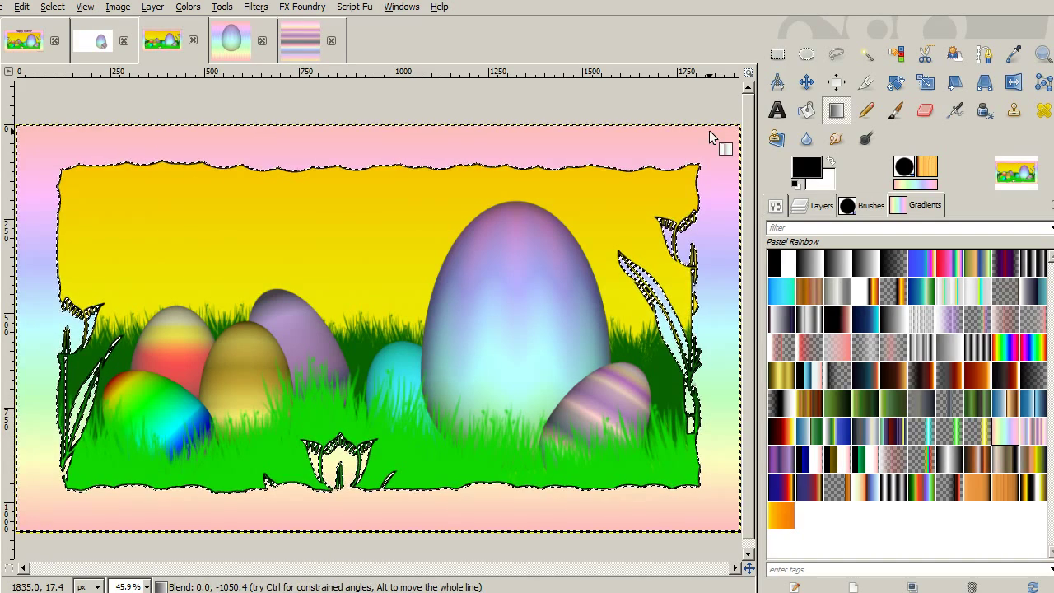
{"action": "left_click", "coordinate": [705, 176]}
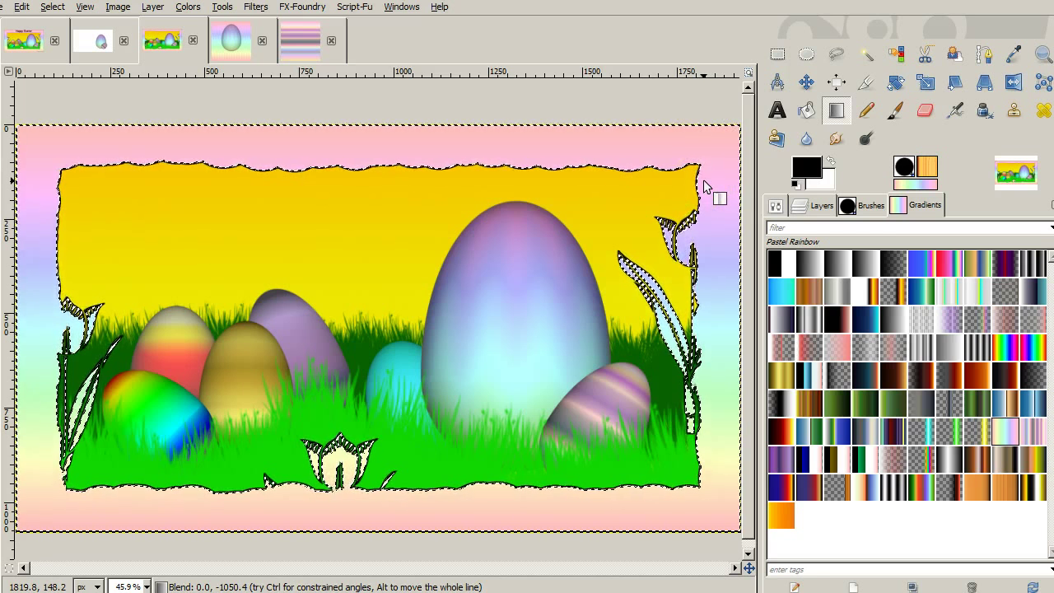
{"action": "key", "text": "ctrl+shift+a"}
{"action": "left_click", "coordinate": [701, 183]}
{"action": "left_click", "coordinate": [403, 225]}
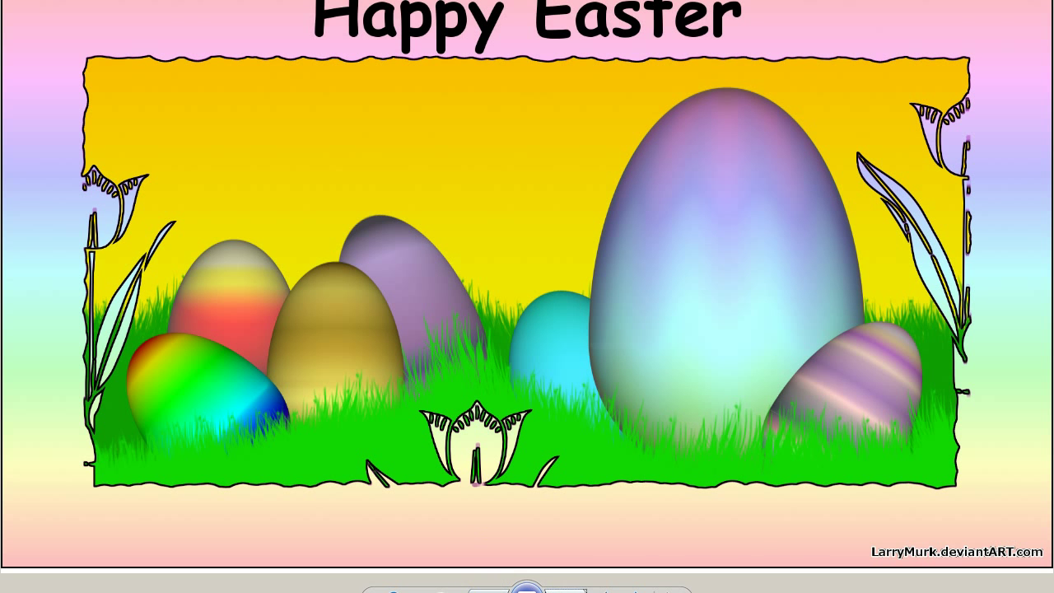
{"action": "key", "text": "Right"}
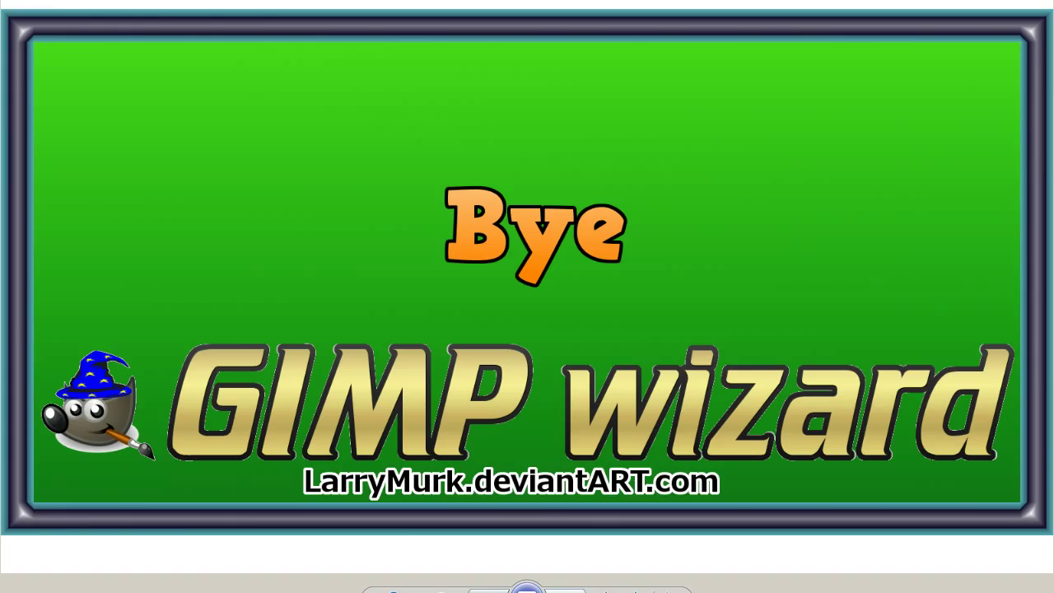